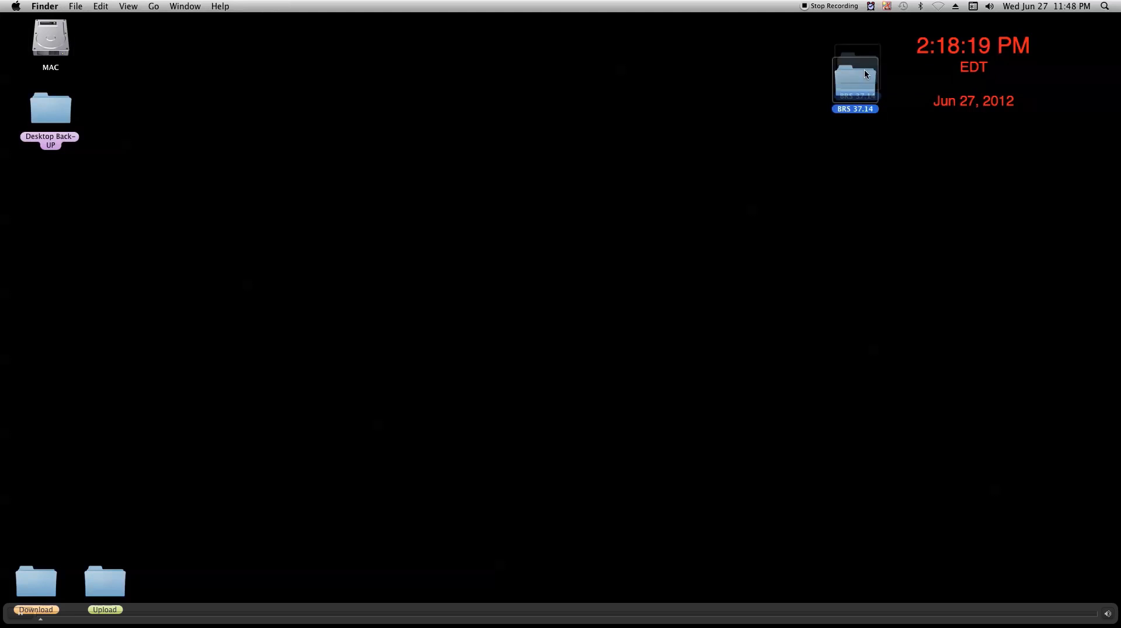
Step: Copy the XML file 20120615.0-00002 from BRS 37.14 > Input > xml
double_click(864, 68)
click(285, 163)
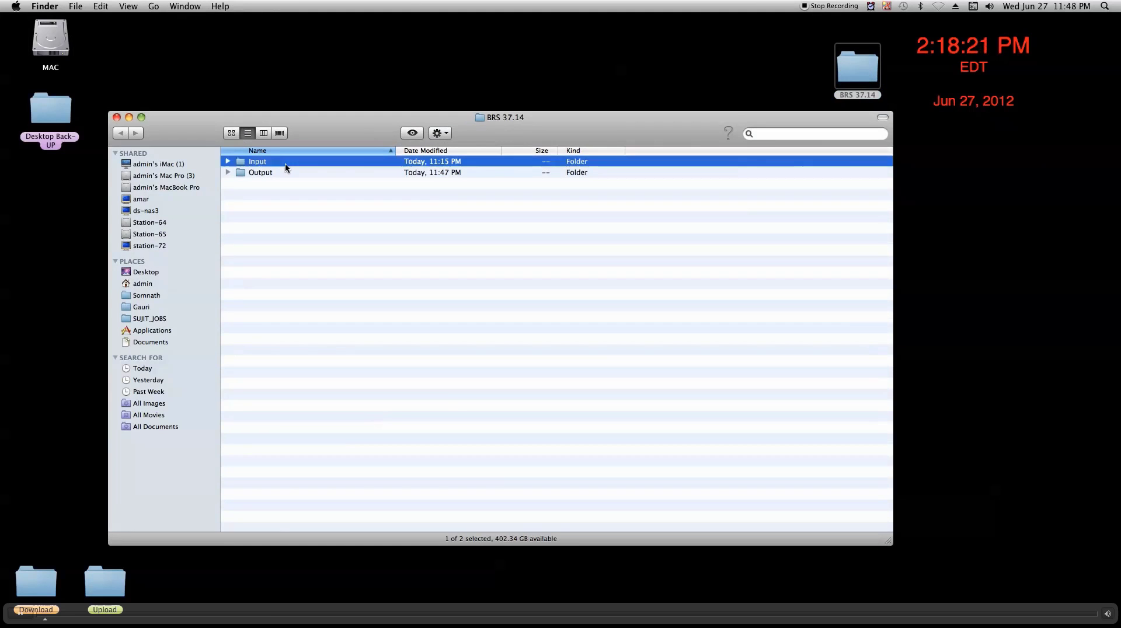
click(281, 172)
key(Up)
key(super+Down)
key(Down)
key(Down)
key(Down)
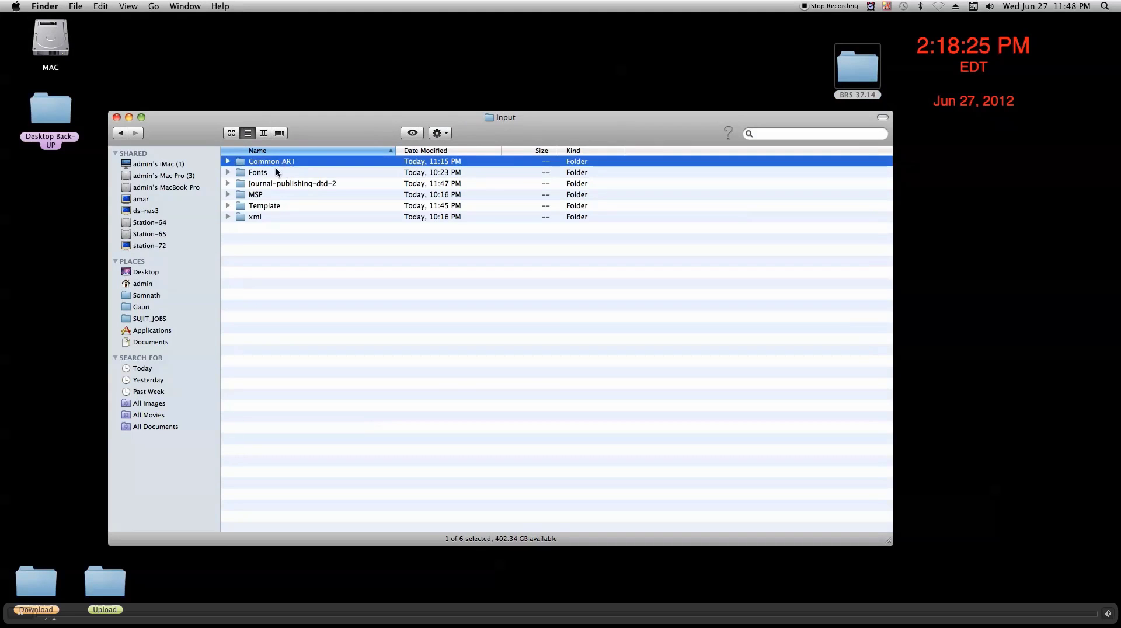
key(Down)
key(Down)
key(Down)
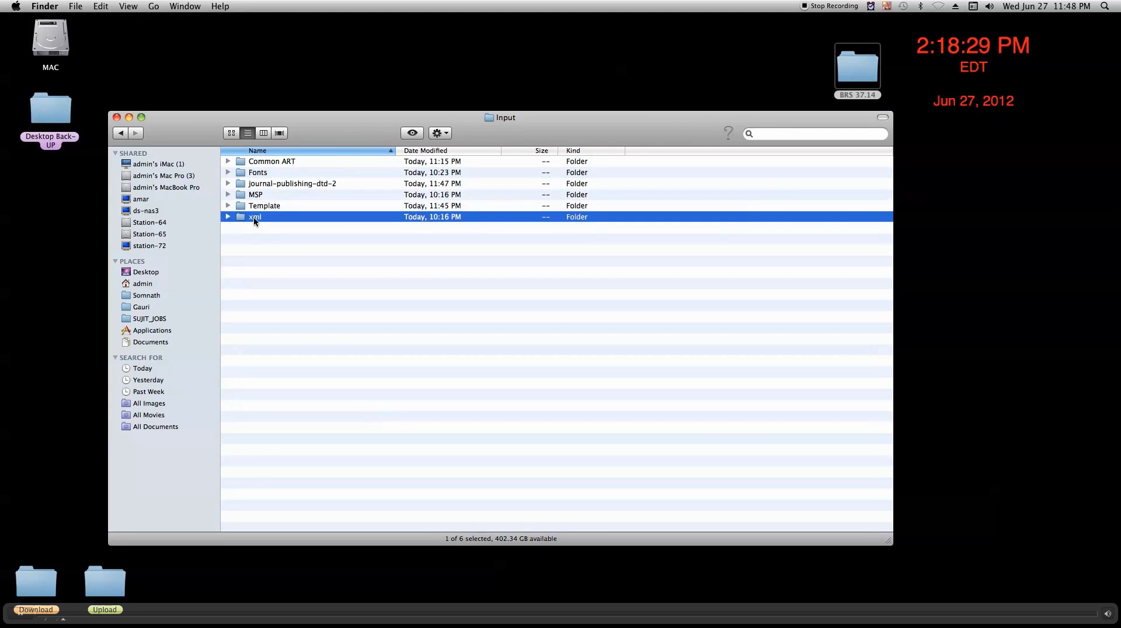
double_click(253, 216)
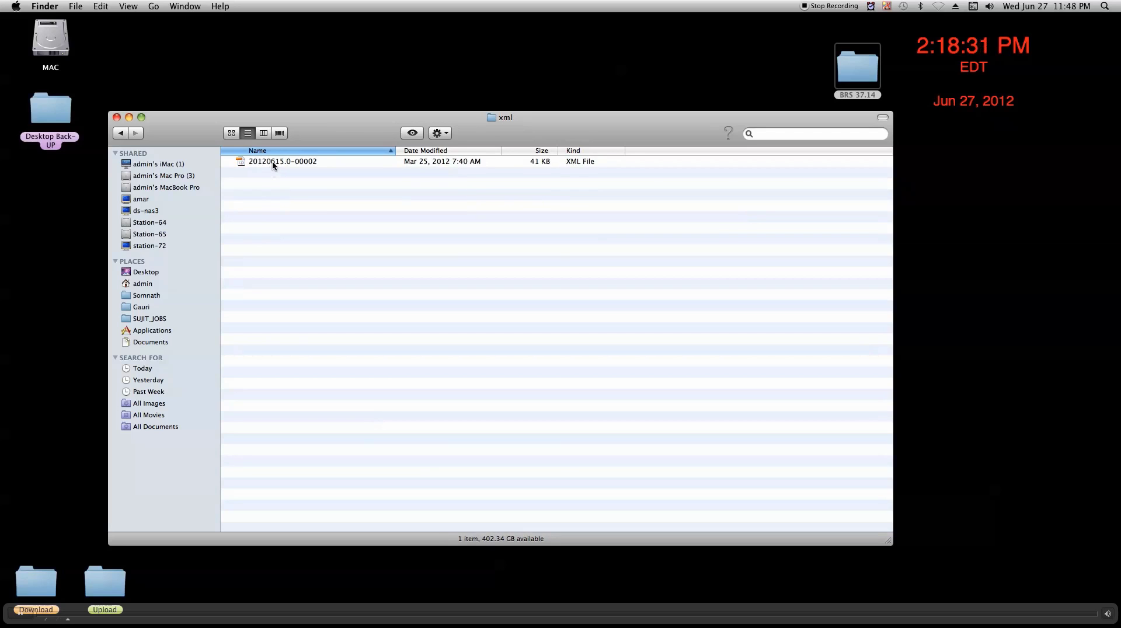
click(273, 166)
click(99, 6)
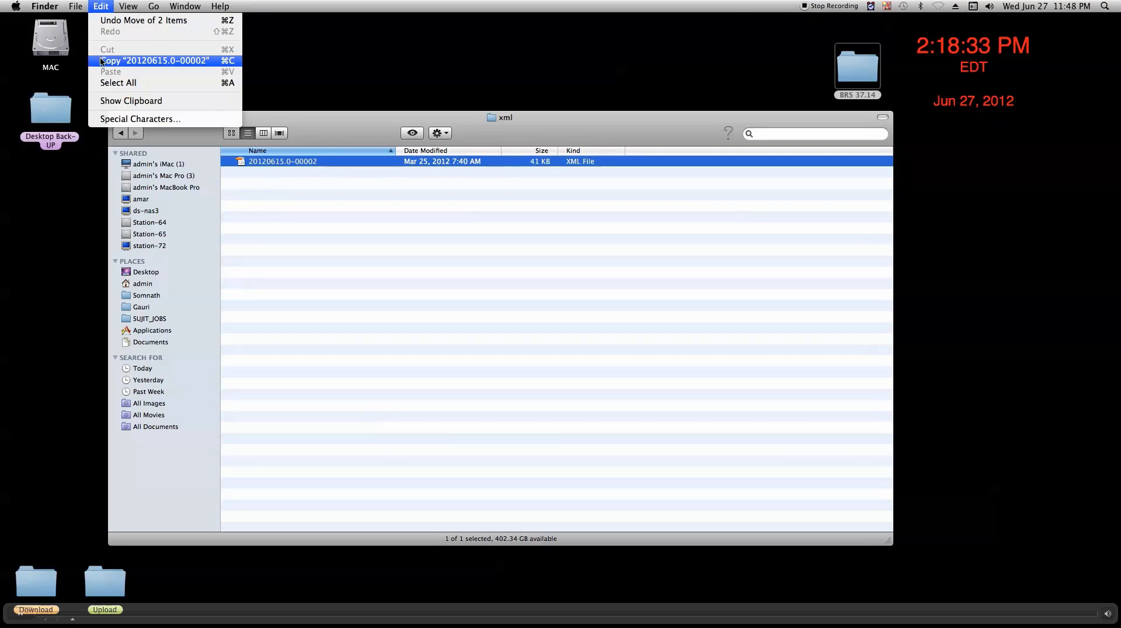
click(101, 61)
Step: Paste the XML file into journal-publishing-dtd-2 and copy its name 20120615.0-00002
click(119, 133)
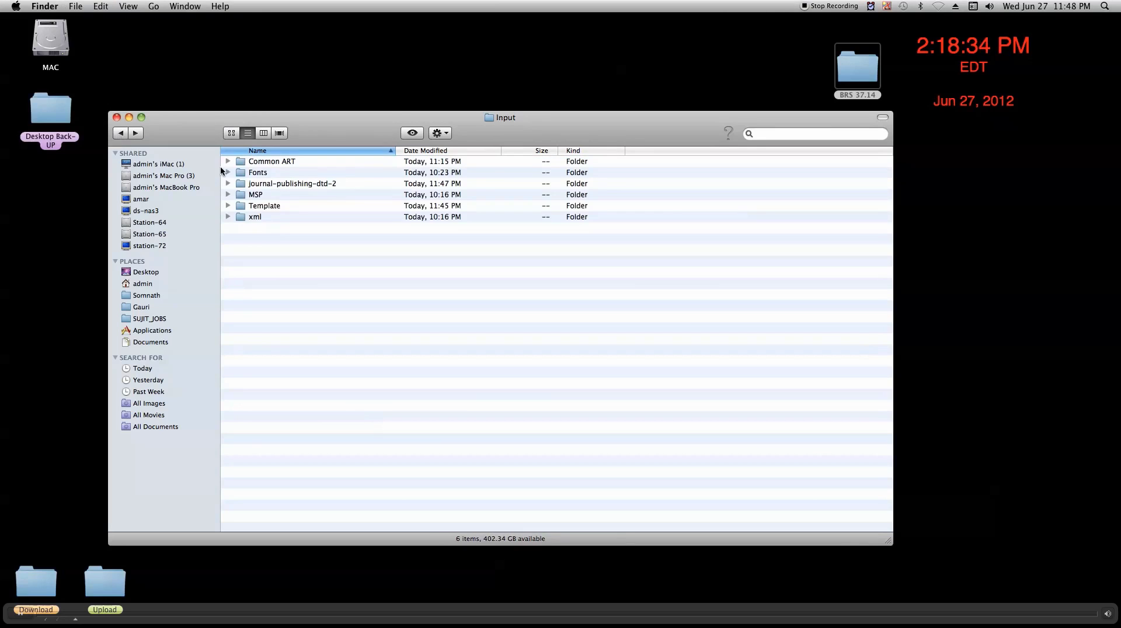
double_click(279, 187)
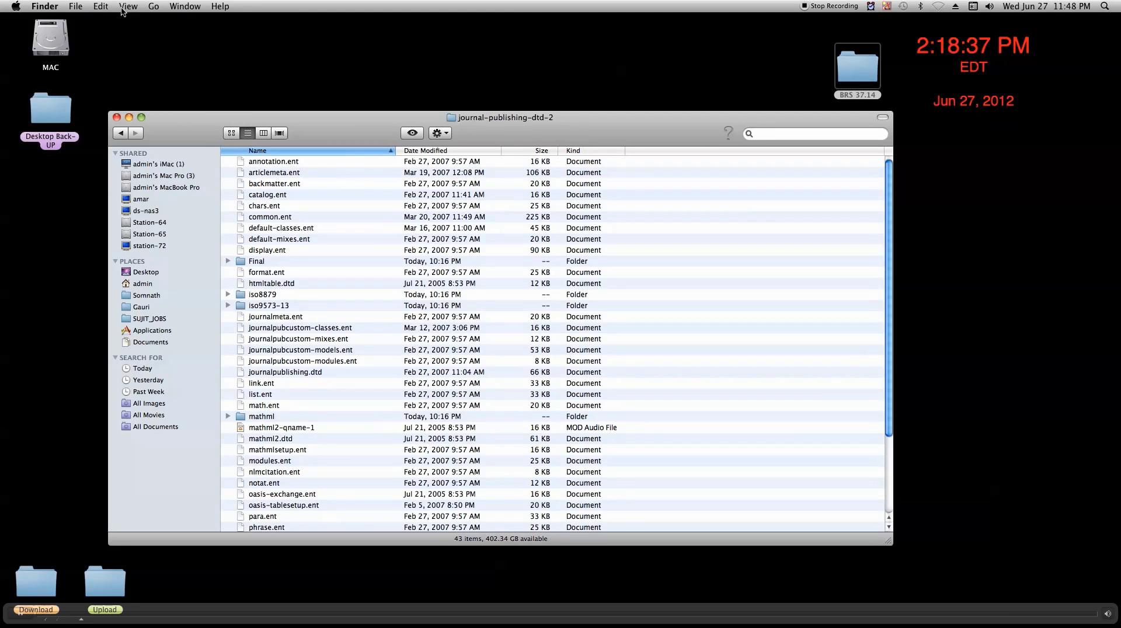
click(100, 6)
click(123, 71)
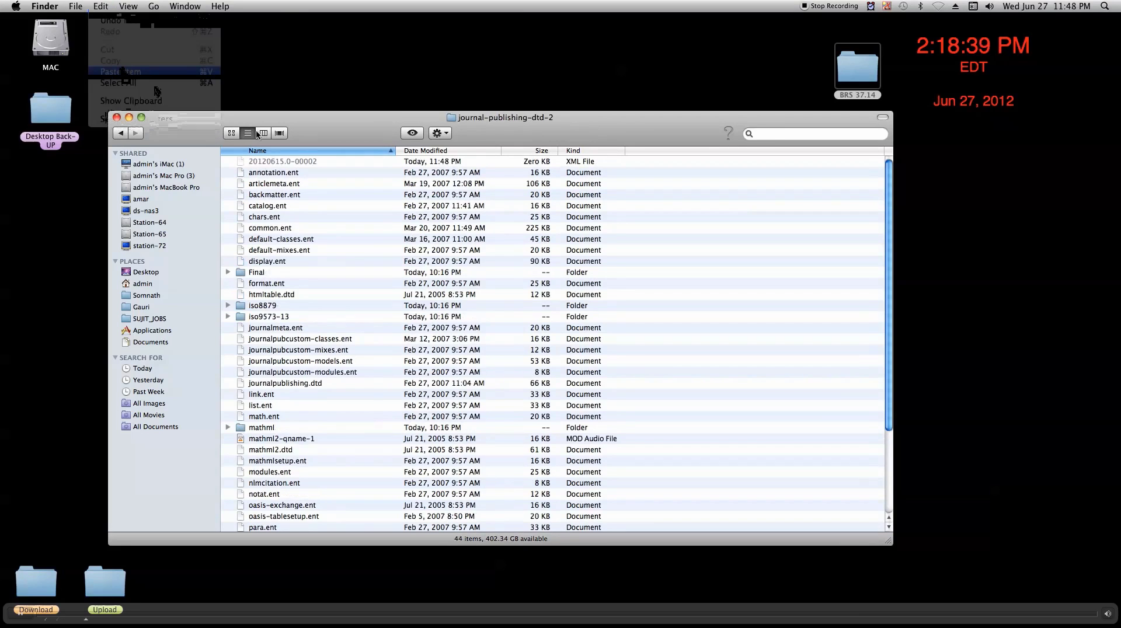
click(265, 165)
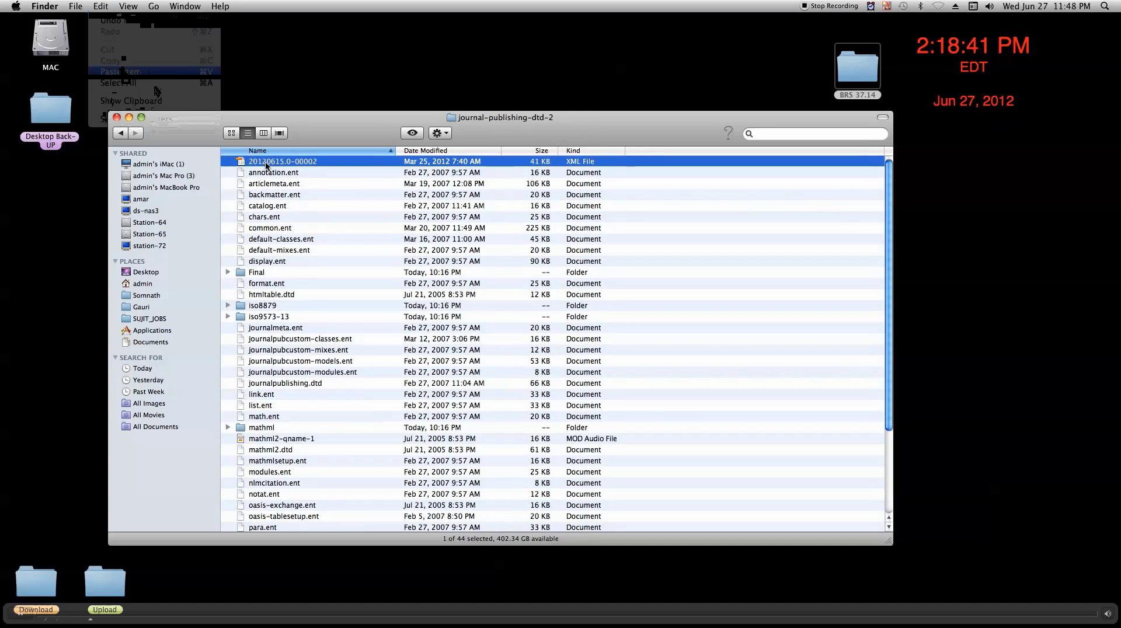
click(266, 162)
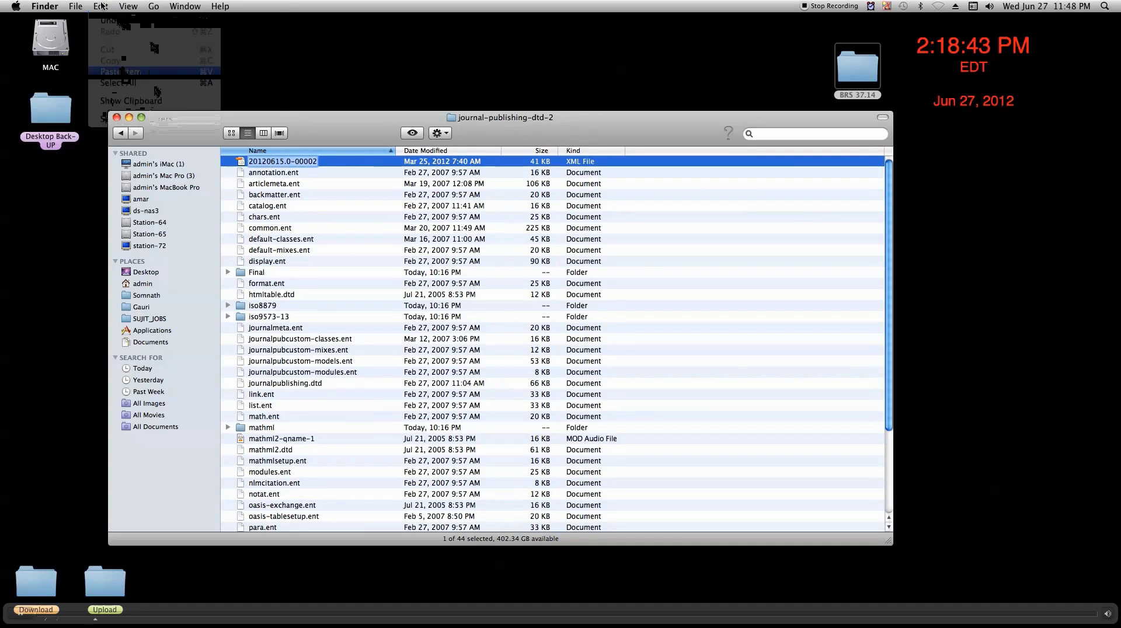
click(101, 6)
click(116, 64)
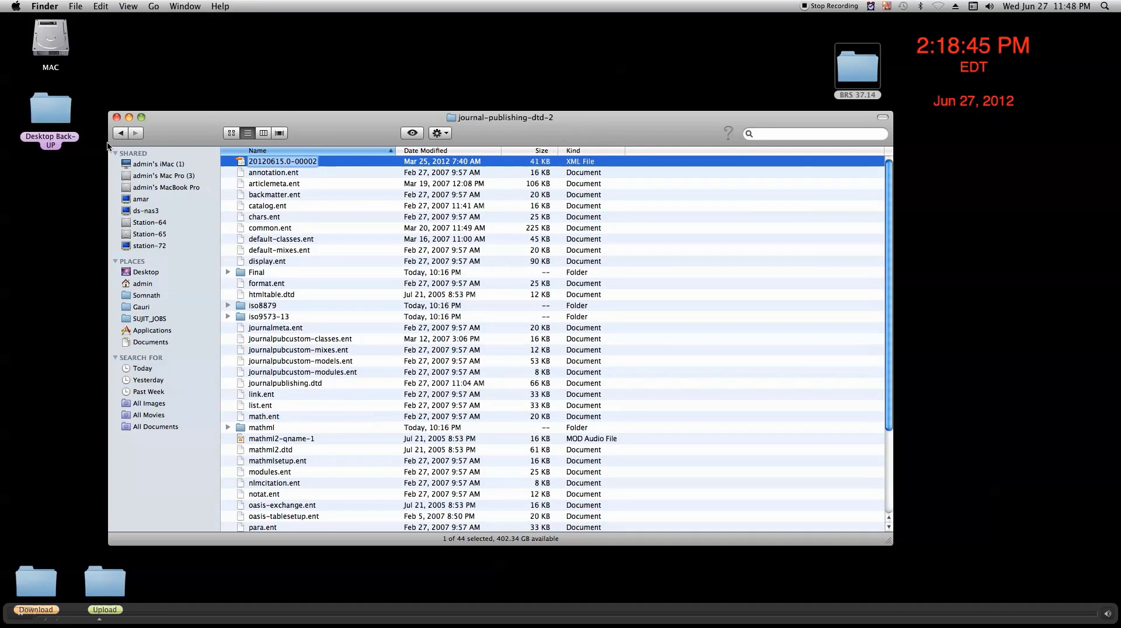
click(119, 134)
Step: Create a new folder named 20120615.0-00002 inside Output
click(119, 134)
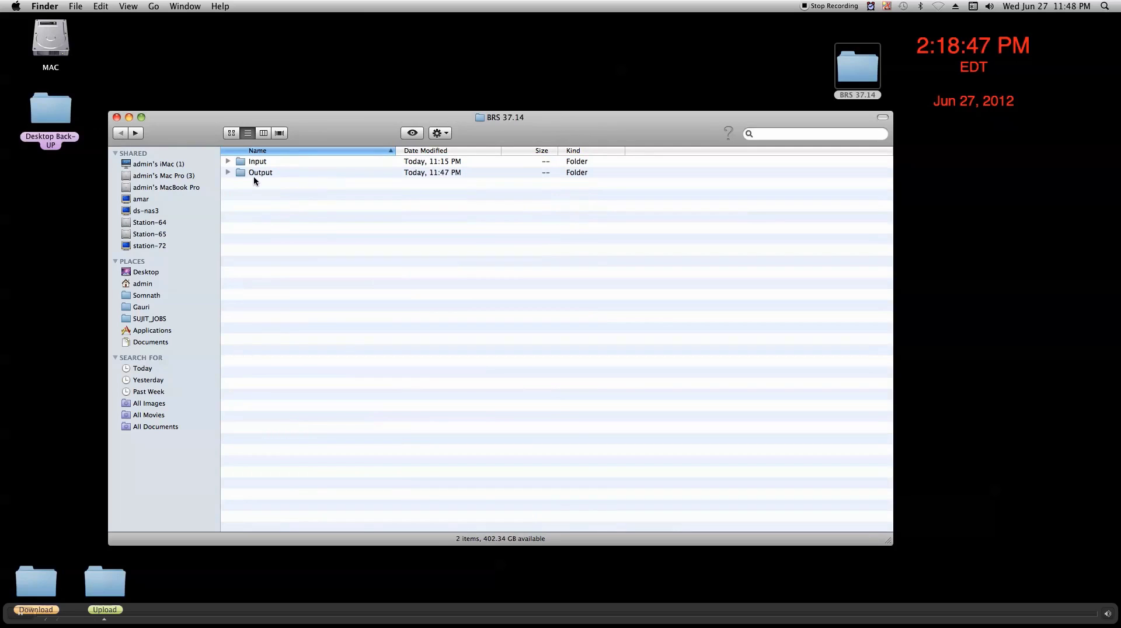
double_click(258, 174)
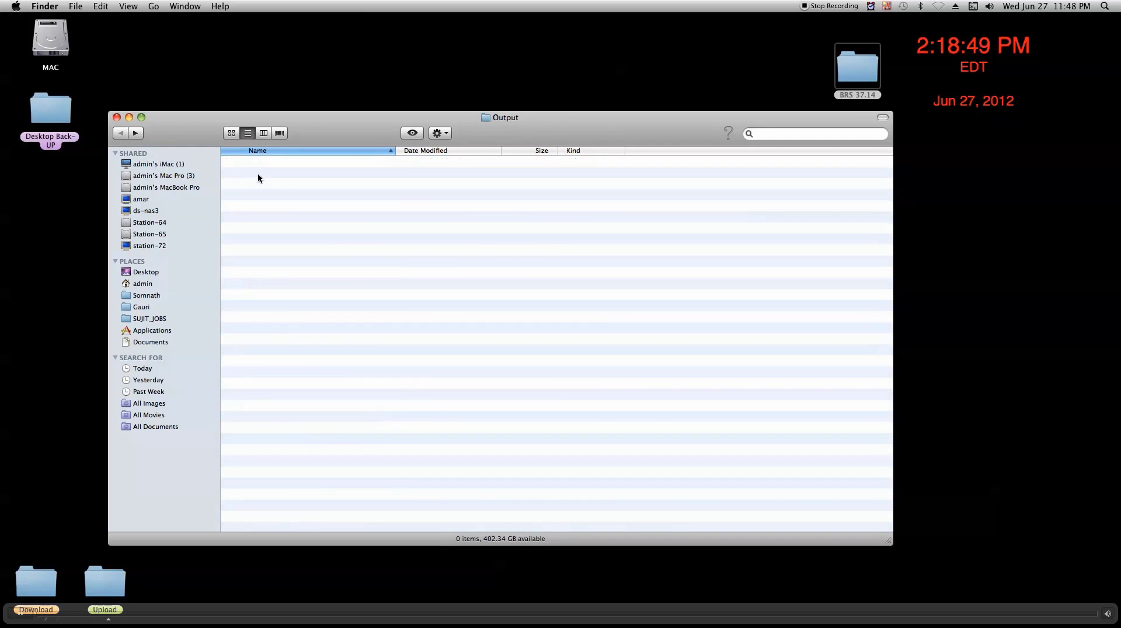
right_click(258, 174)
click(294, 180)
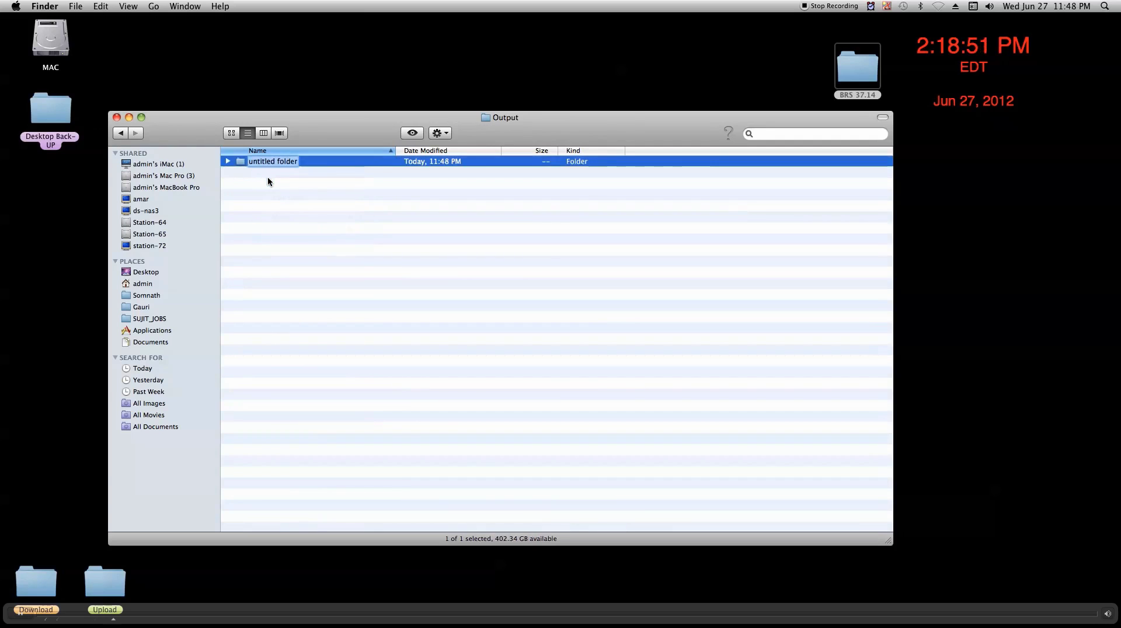
click(103, 7)
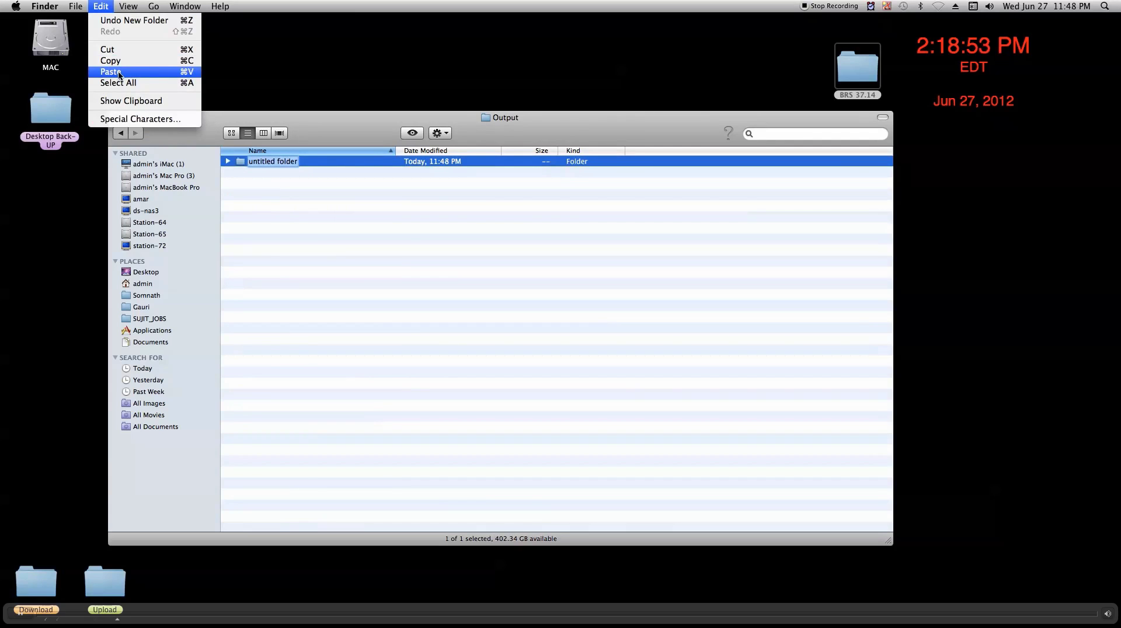
click(111, 71)
key(Return)
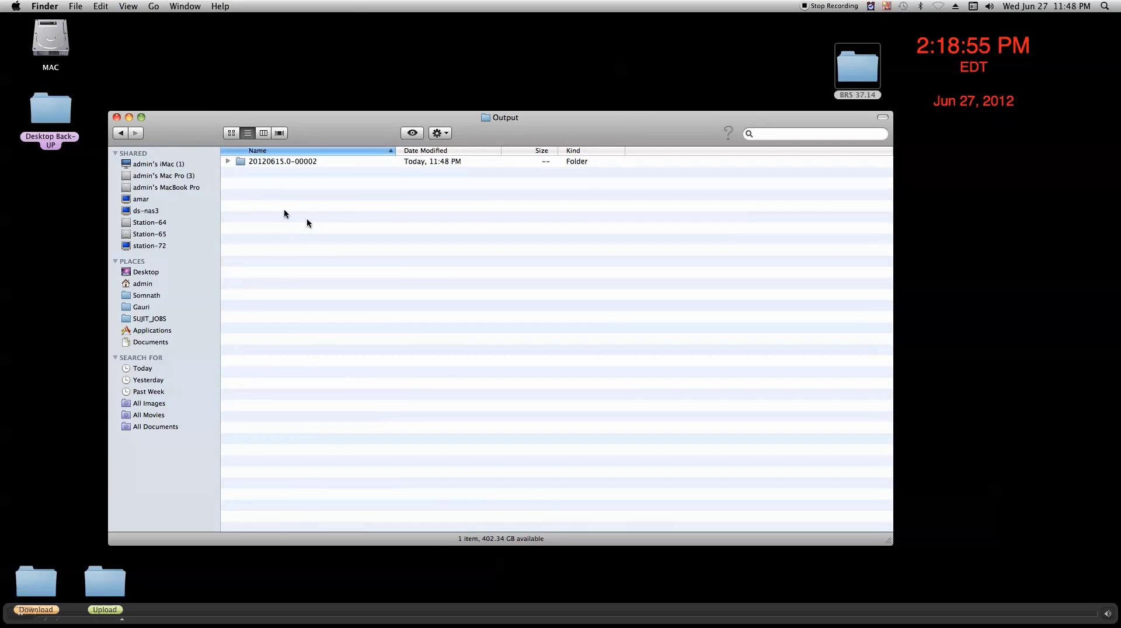
Step: Copy the four image files from Input > Common ART
click(120, 133)
double_click(264, 165)
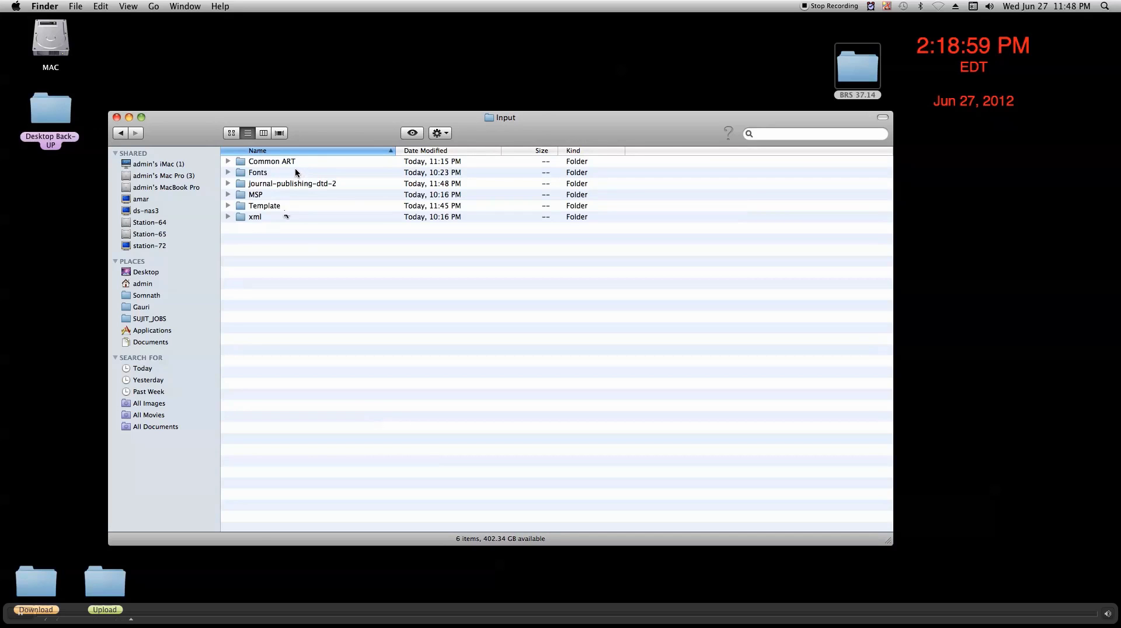
double_click(295, 164)
drag(369, 249, 292, 165)
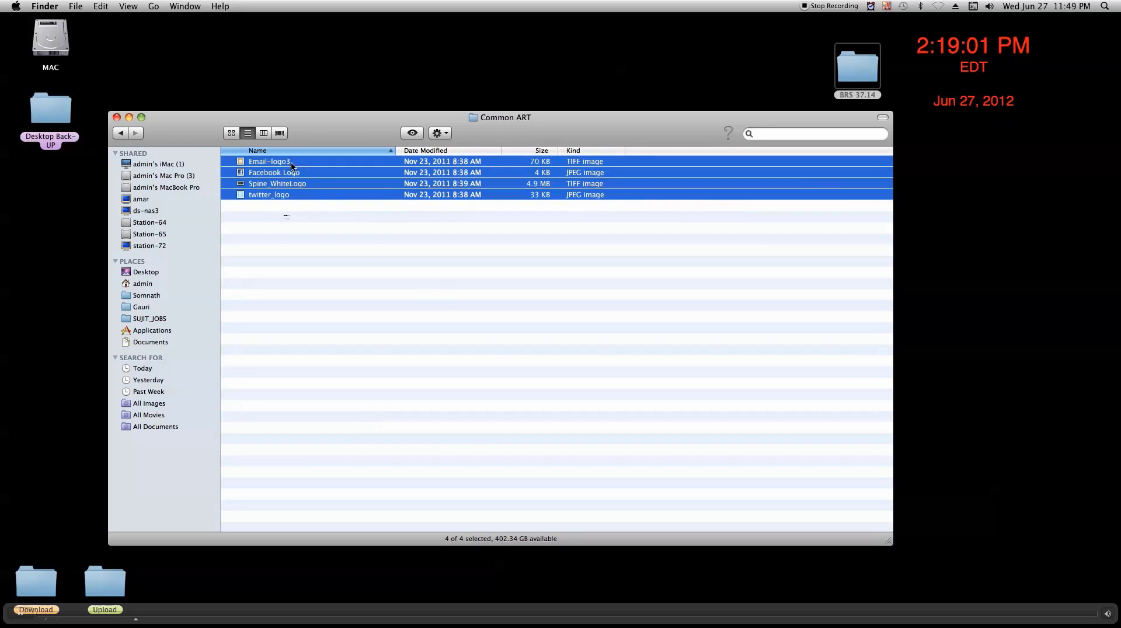
right_click(288, 164)
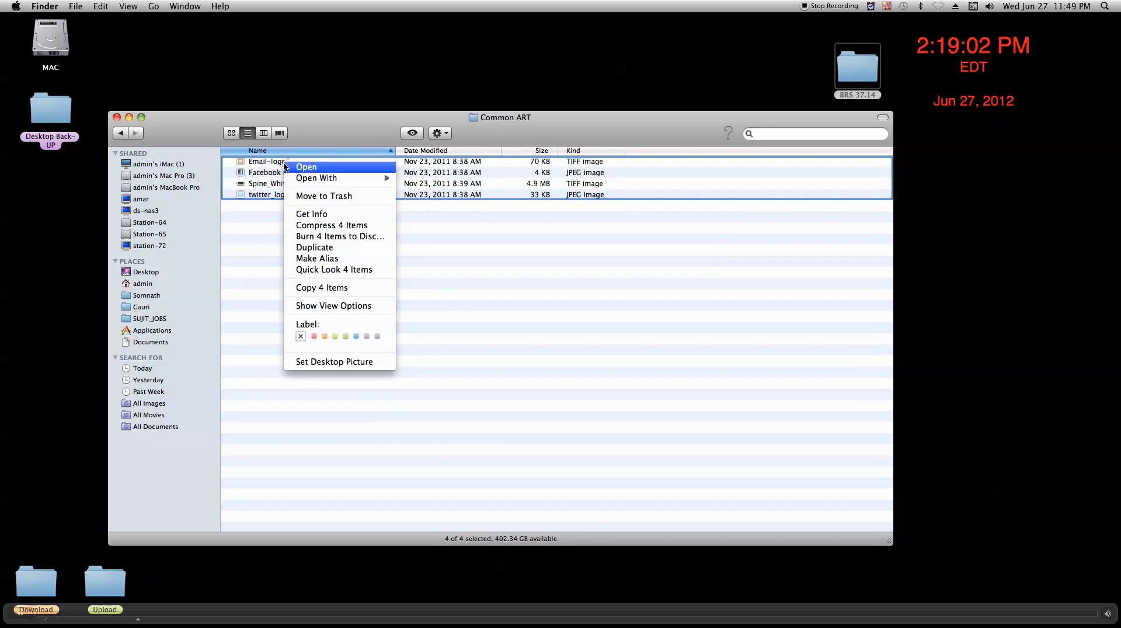
click(316, 288)
Step: Create a Links subfolder in Output > 20120615.0-00002 and paste the four images into it
click(123, 134)
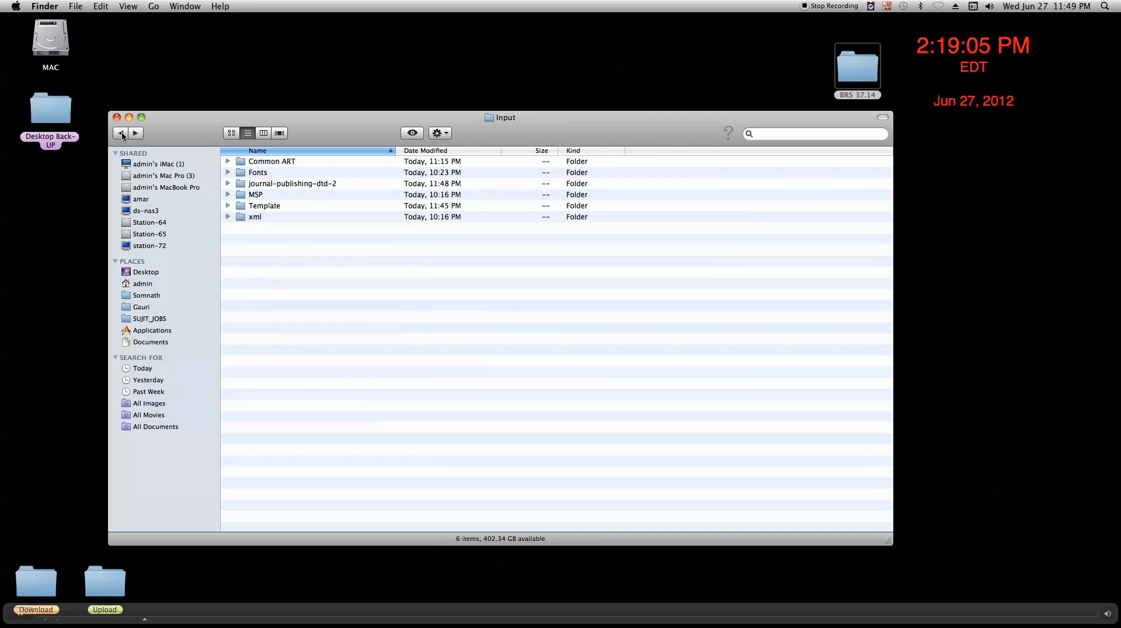
click(122, 135)
double_click(280, 173)
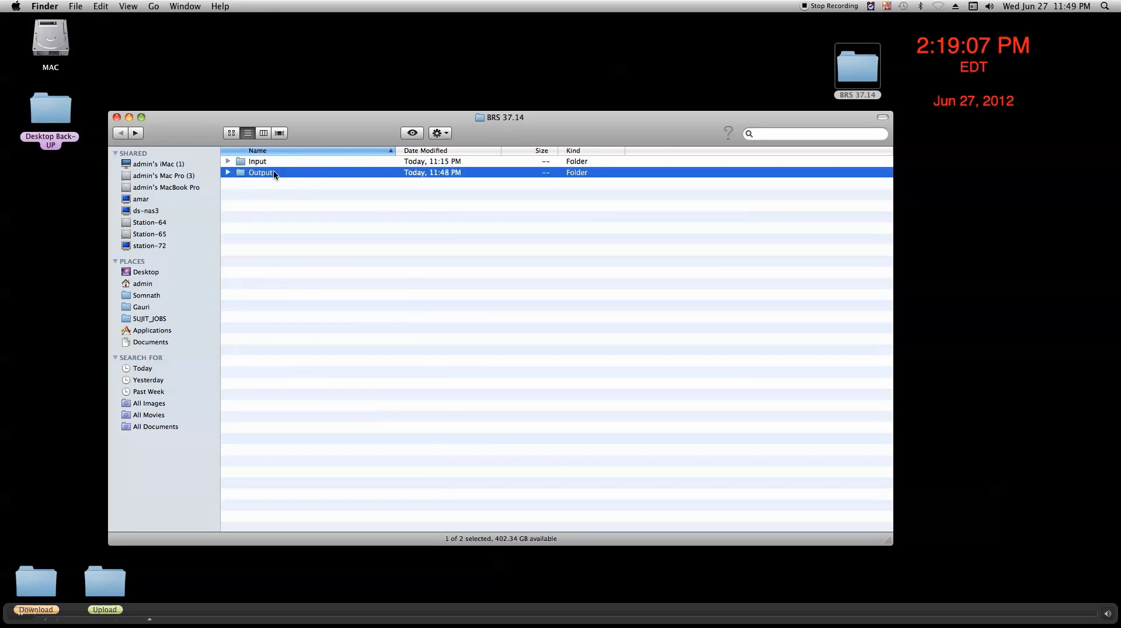
double_click(281, 163)
right_click(289, 188)
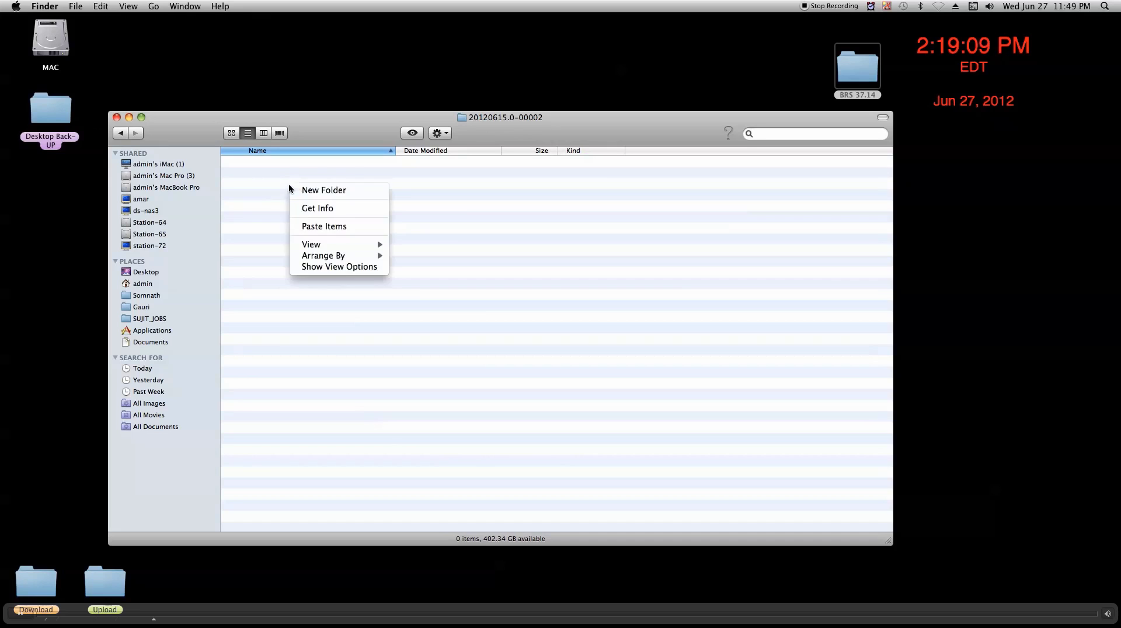
click(303, 189)
text(Links)
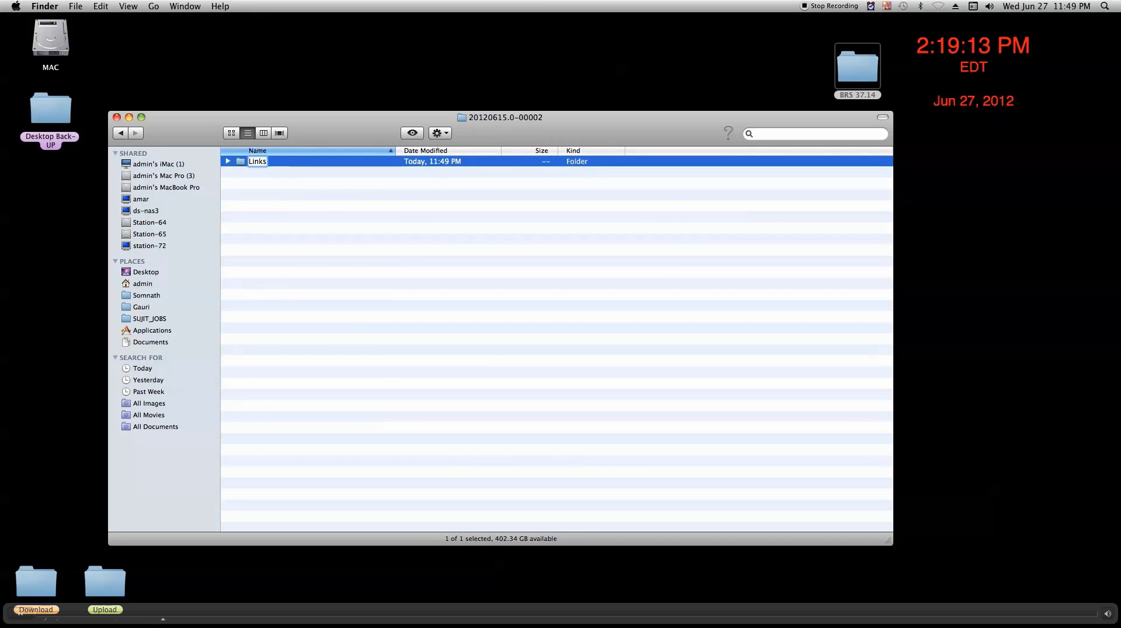
key(Return)
double_click(267, 163)
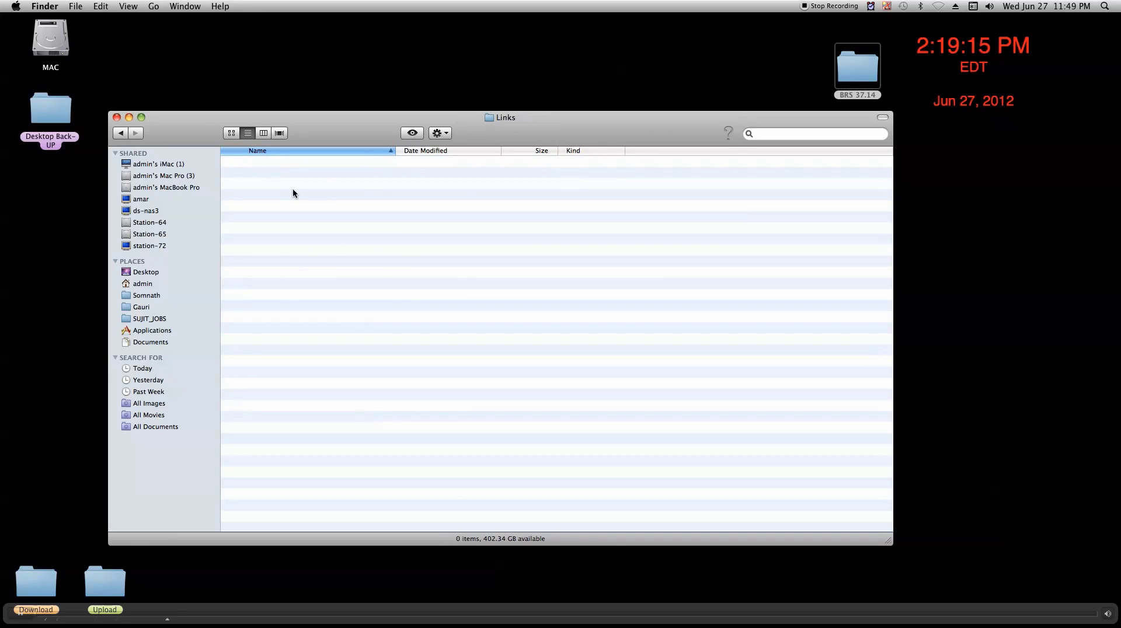
right_click(292, 187)
click(330, 230)
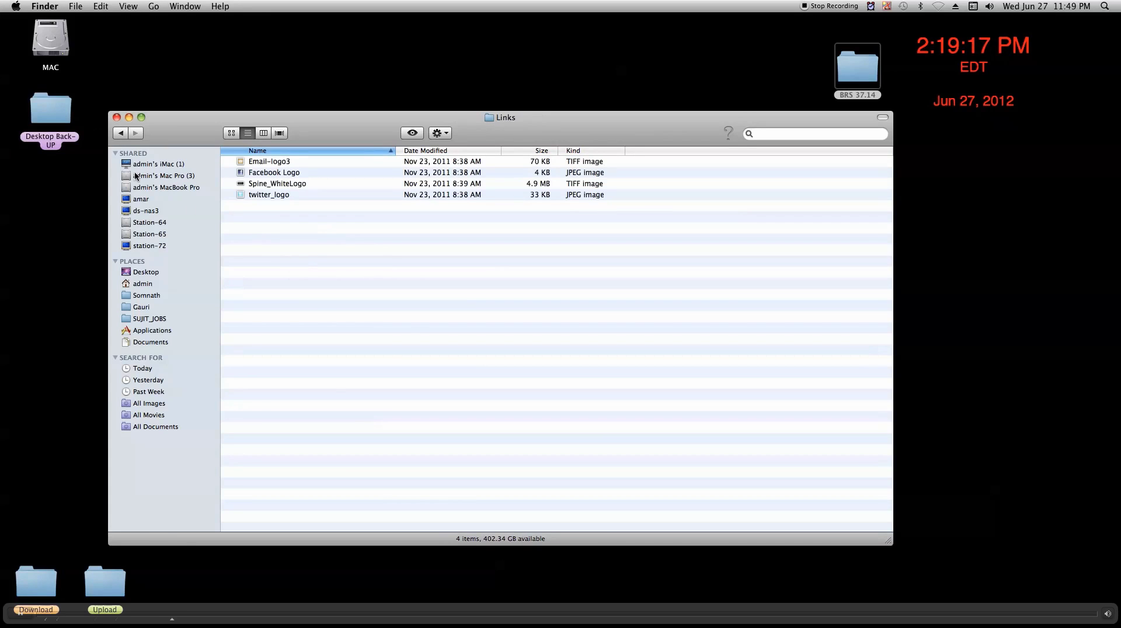
Step: Return to the Input folder and select its Fonts folder
click(122, 134)
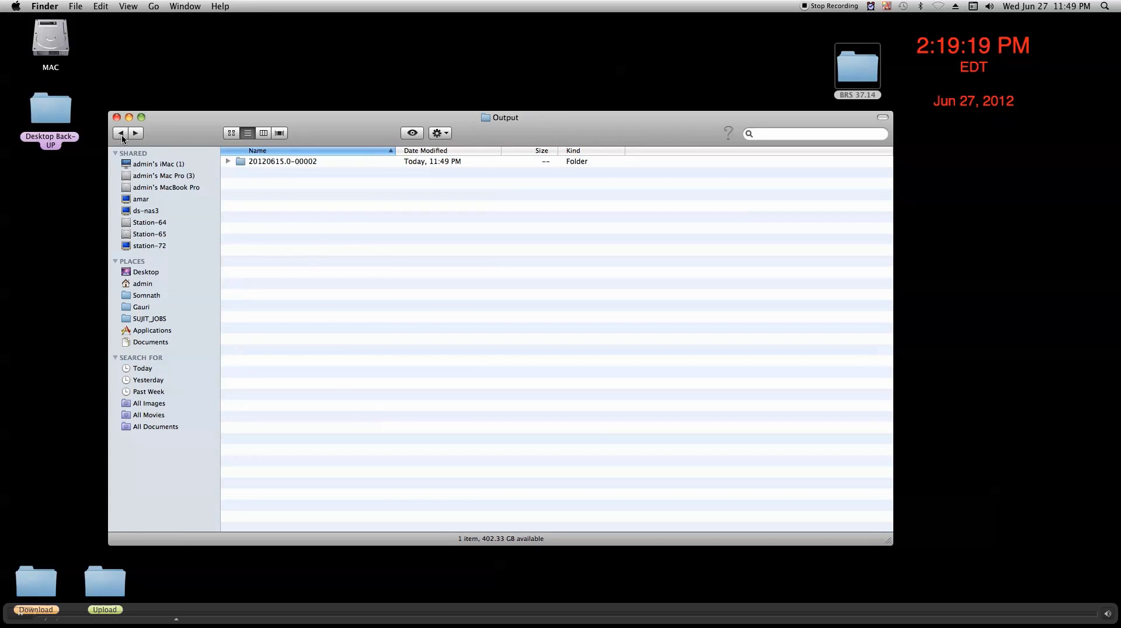
click(121, 134)
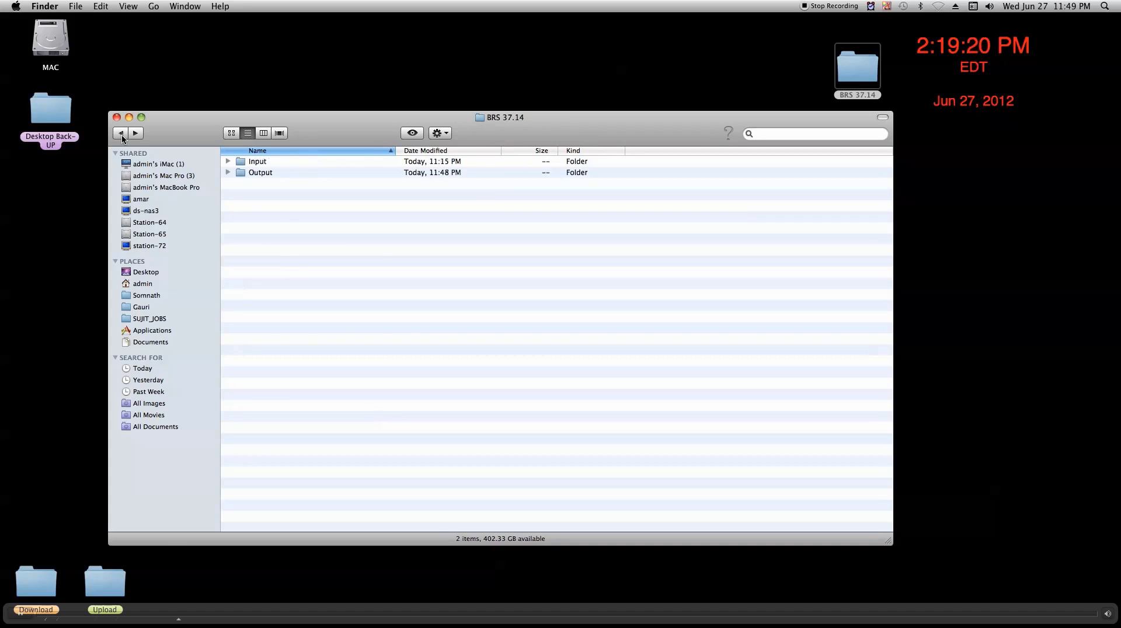
click(235, 162)
double_click(236, 162)
click(255, 171)
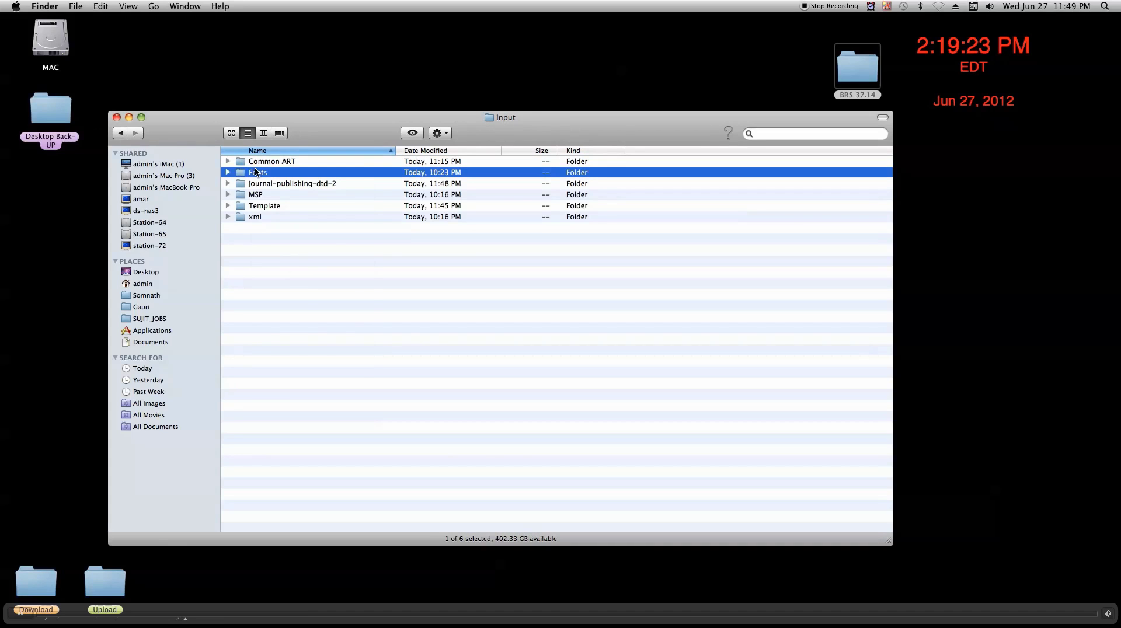
right_click(255, 171)
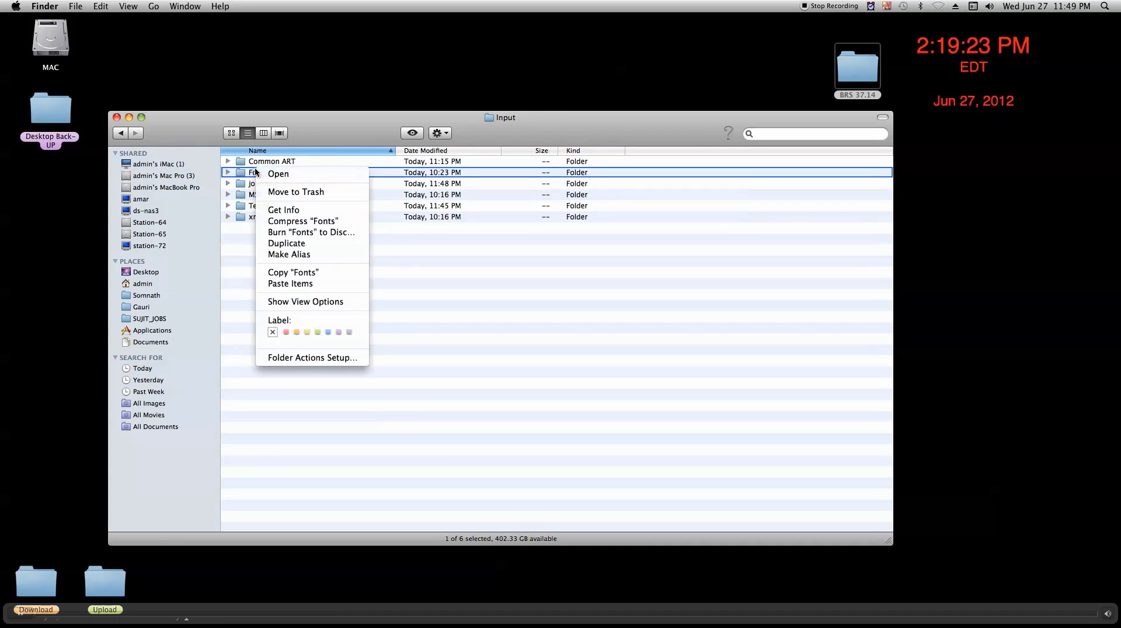
Step: Copy the Input Fonts folder into the InDesign CS5.5 application's Fonts folder
click(310, 273)
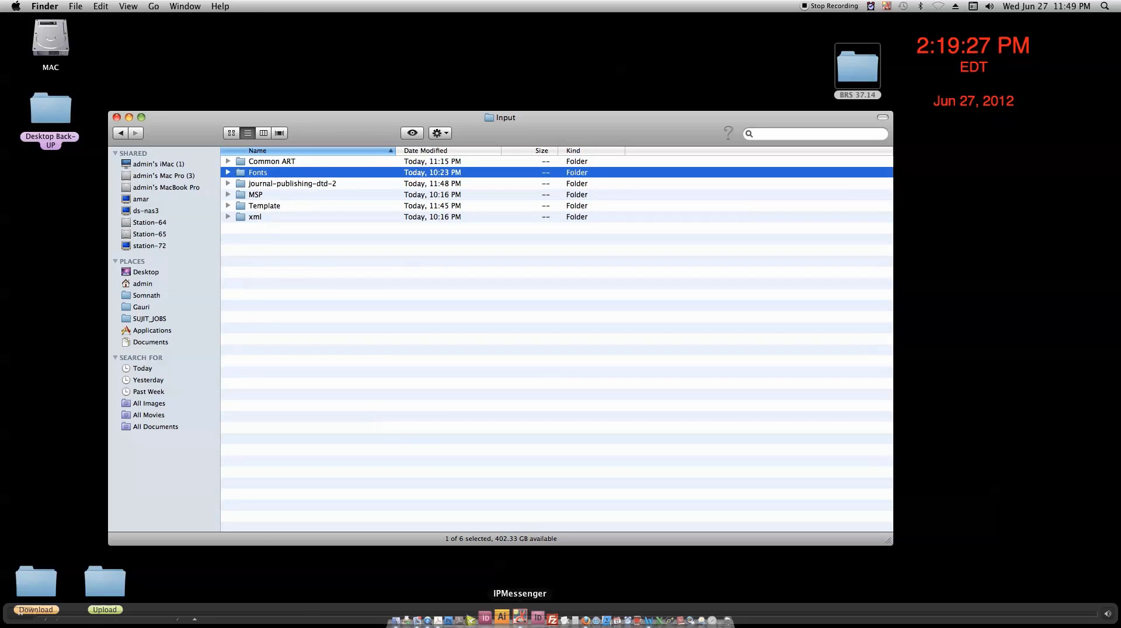
right_click(499, 617)
mouse_move(521, 575)
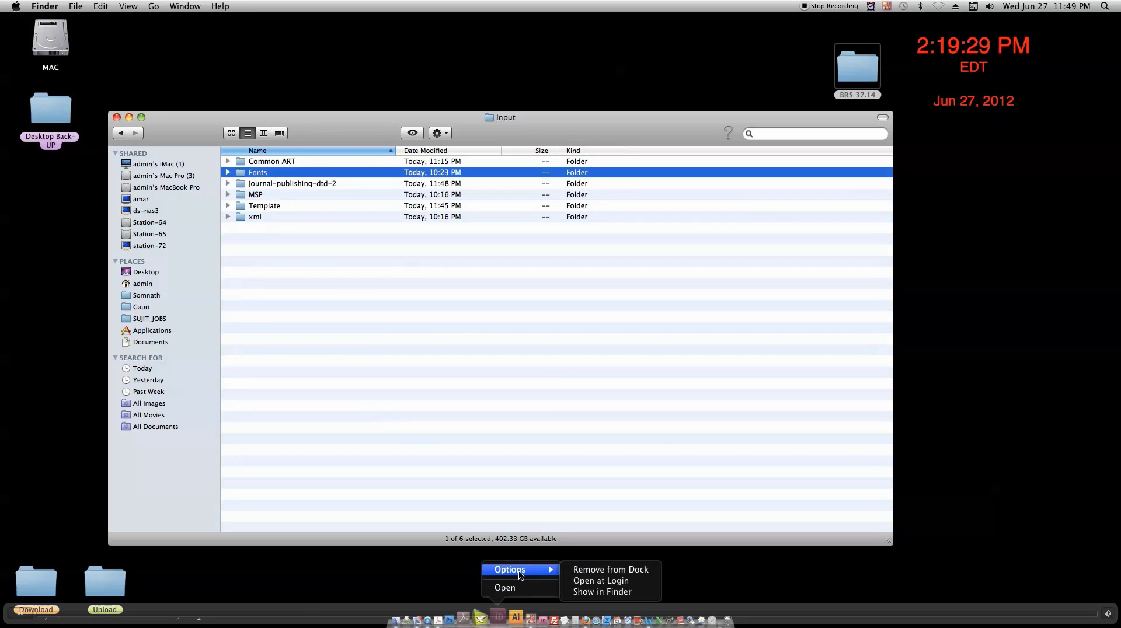
click(601, 591)
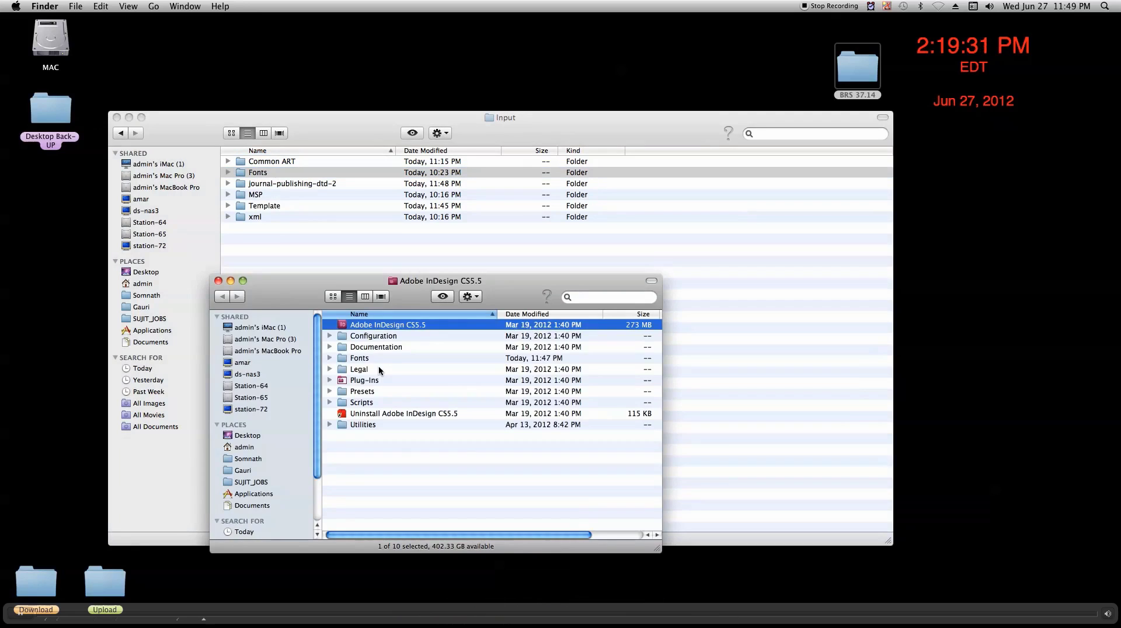
double_click(384, 359)
right_click(391, 361)
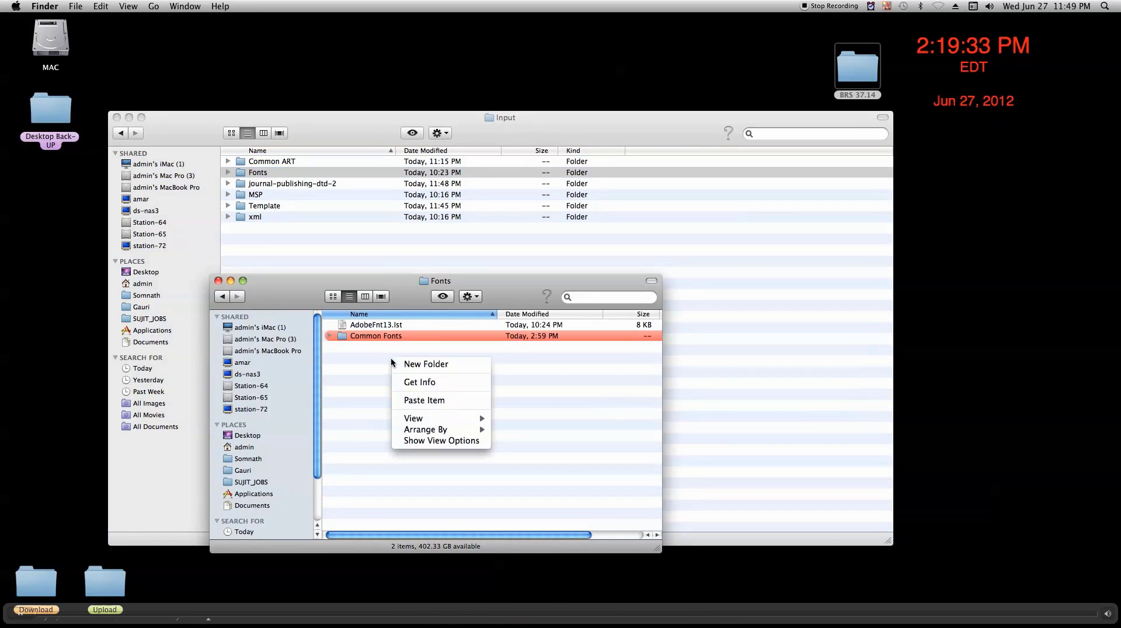
click(415, 401)
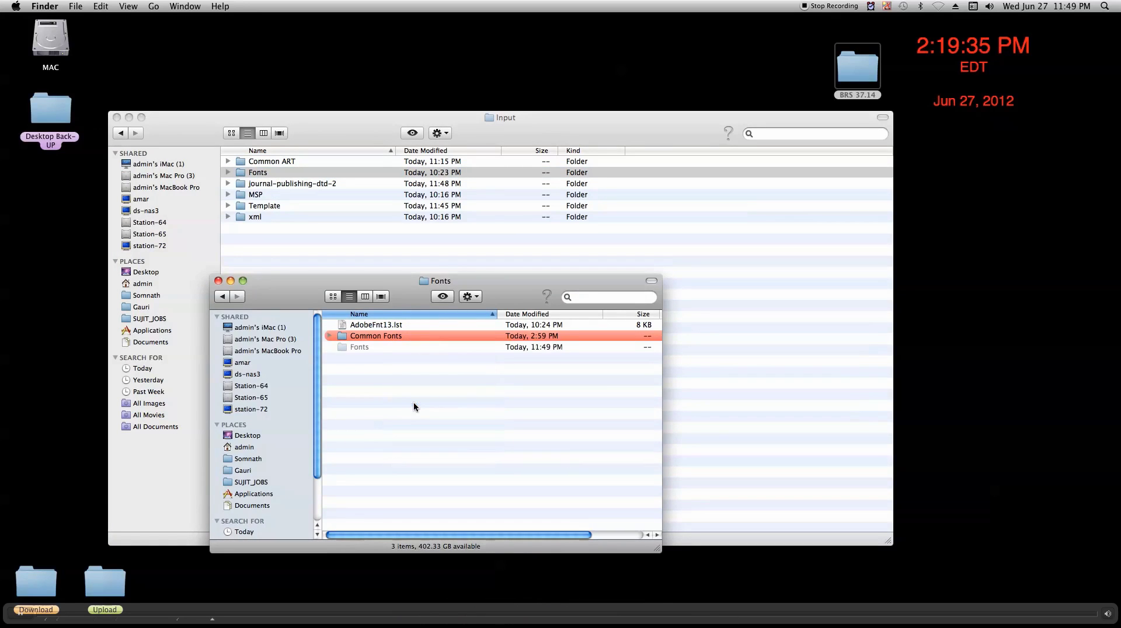
click(218, 280)
Step: Open Template.indd from the Template folder in InDesign
click(300, 263)
double_click(263, 207)
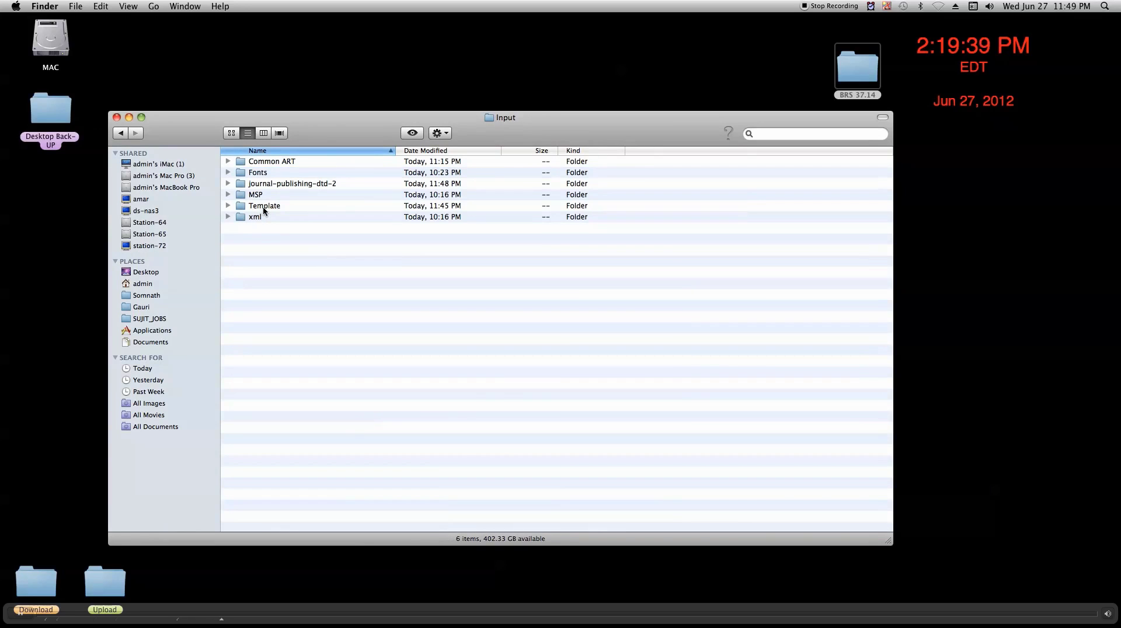
double_click(283, 163)
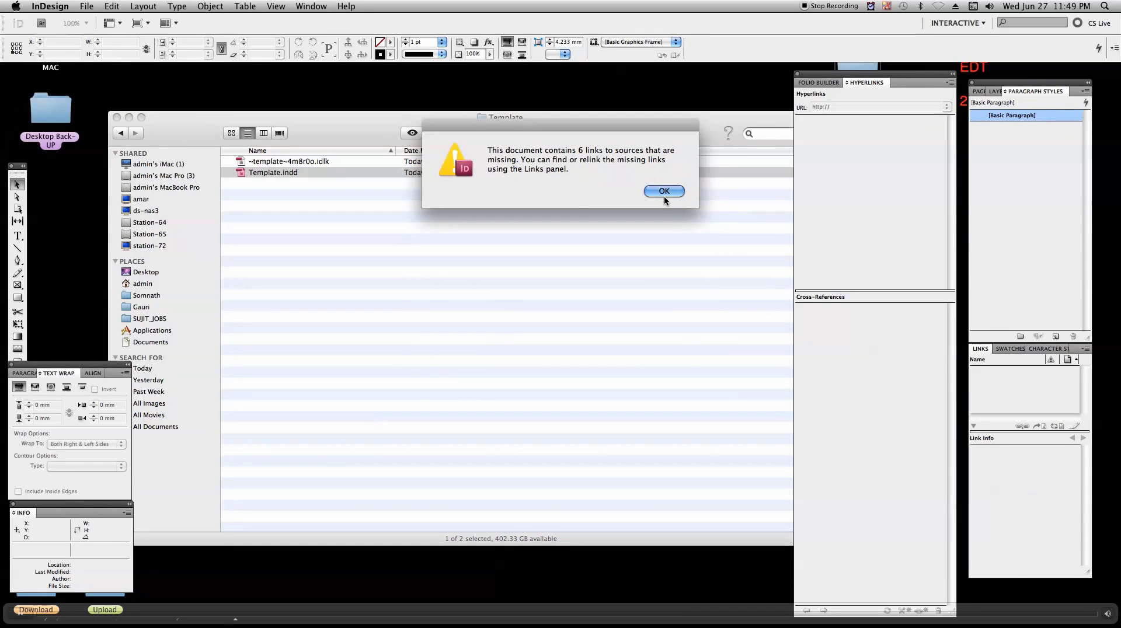
Step: Dismiss the missing-links alert, show the XML structure and select the article element
click(664, 191)
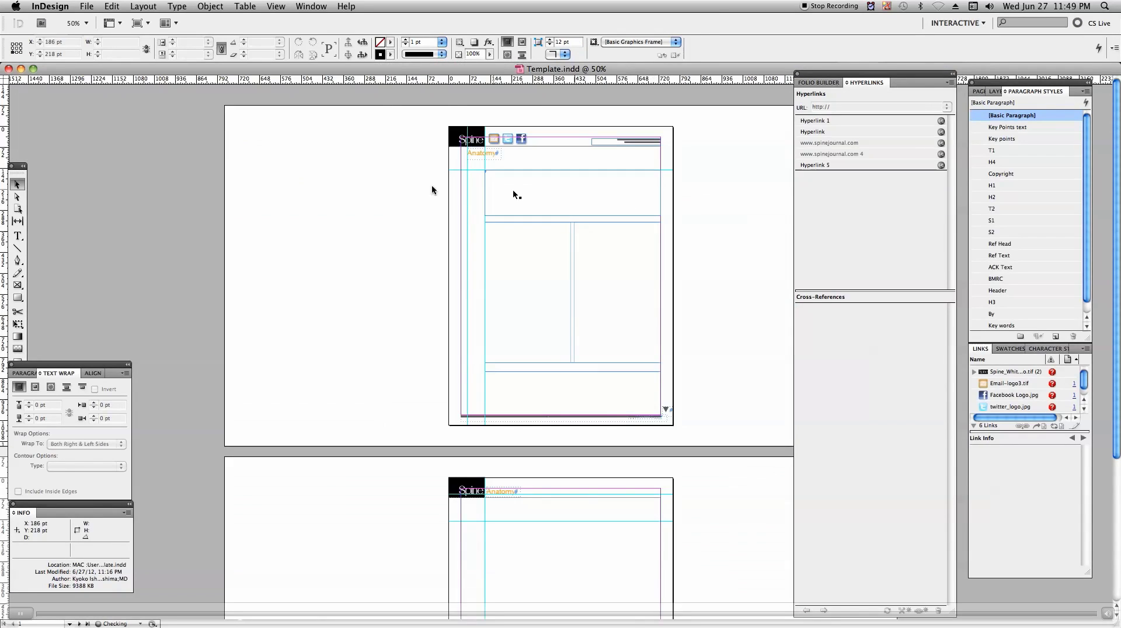
click(276, 6)
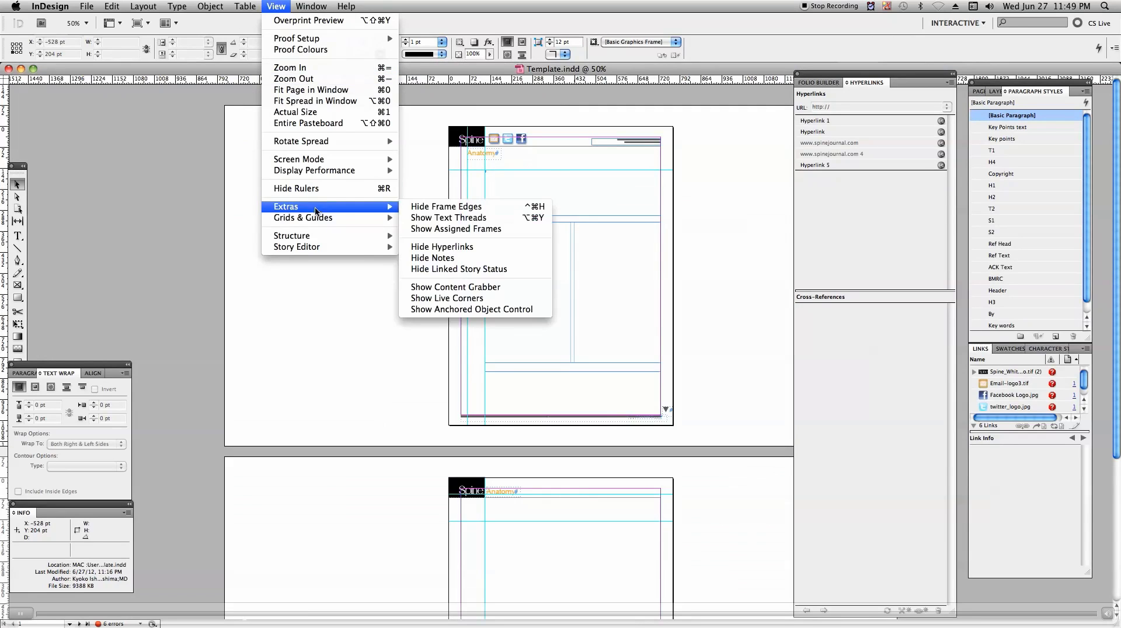
mouse_move(315, 237)
click(412, 237)
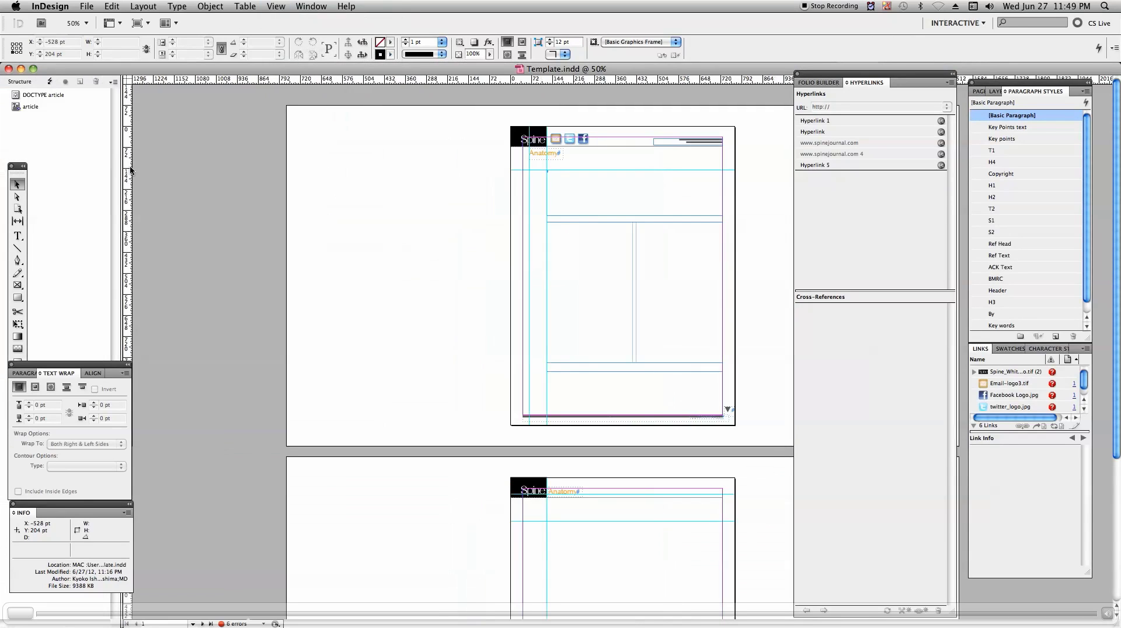
click(30, 107)
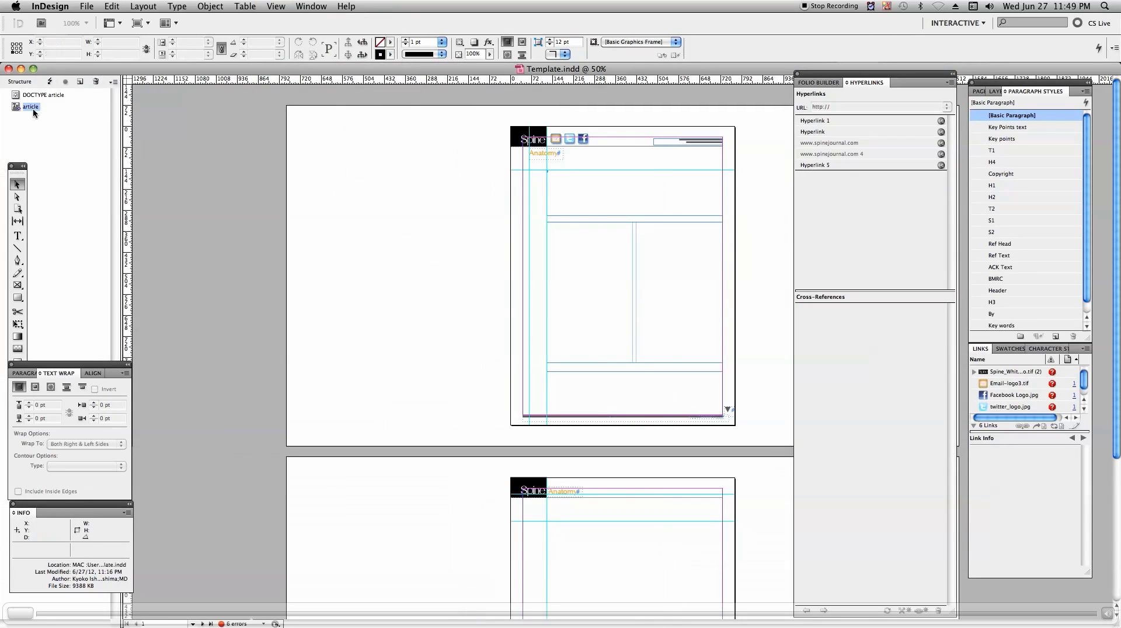
Step: Start Import XML and select 20120615.0-00002 in Desktop > BRS 37.14 > Input > journal-publishing-dtd-2
click(112, 82)
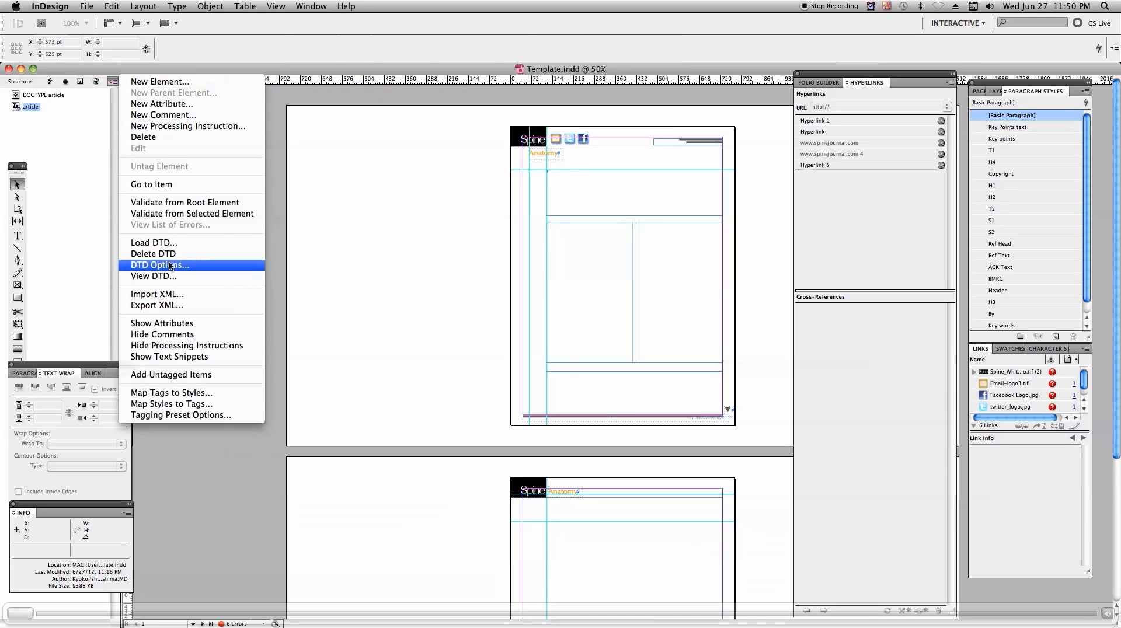
click(168, 294)
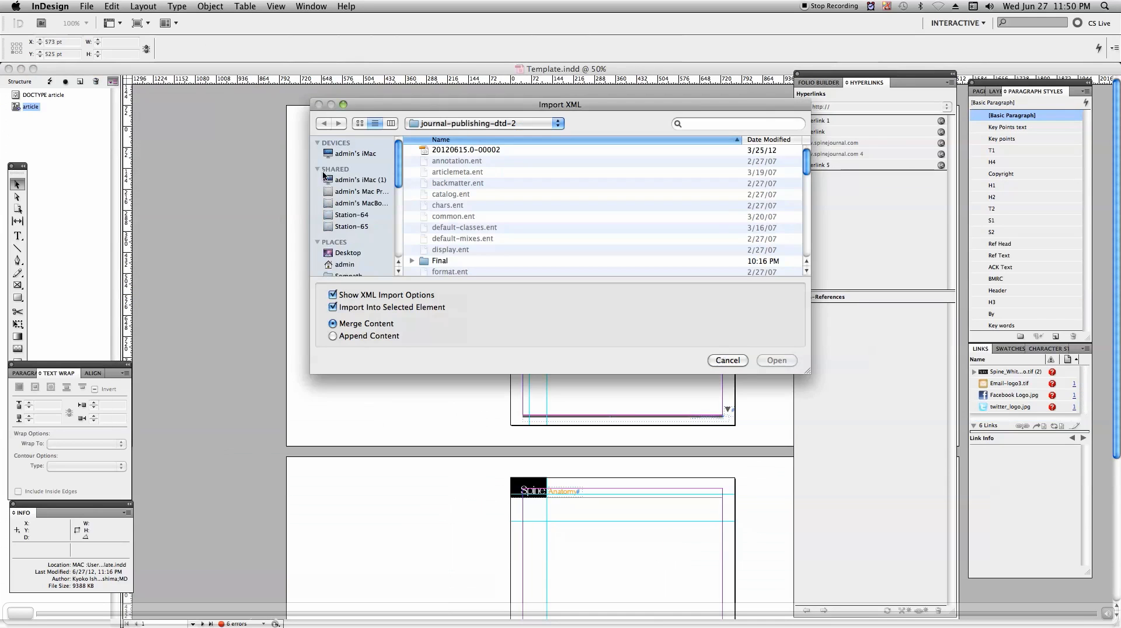
click(454, 150)
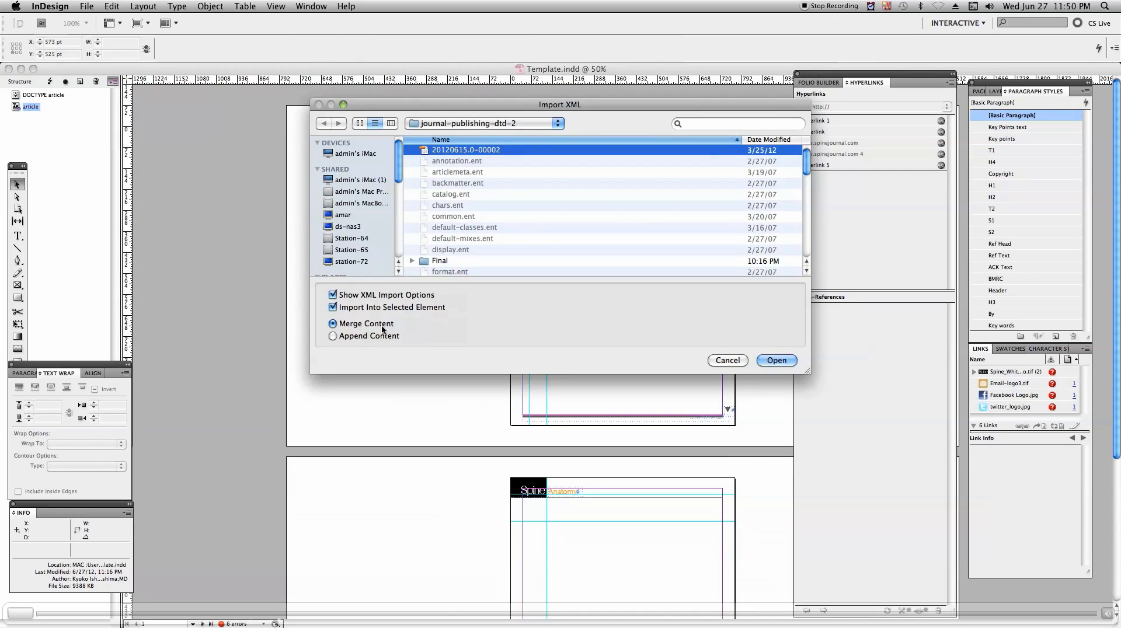
click(348, 296)
click(348, 296)
click(478, 124)
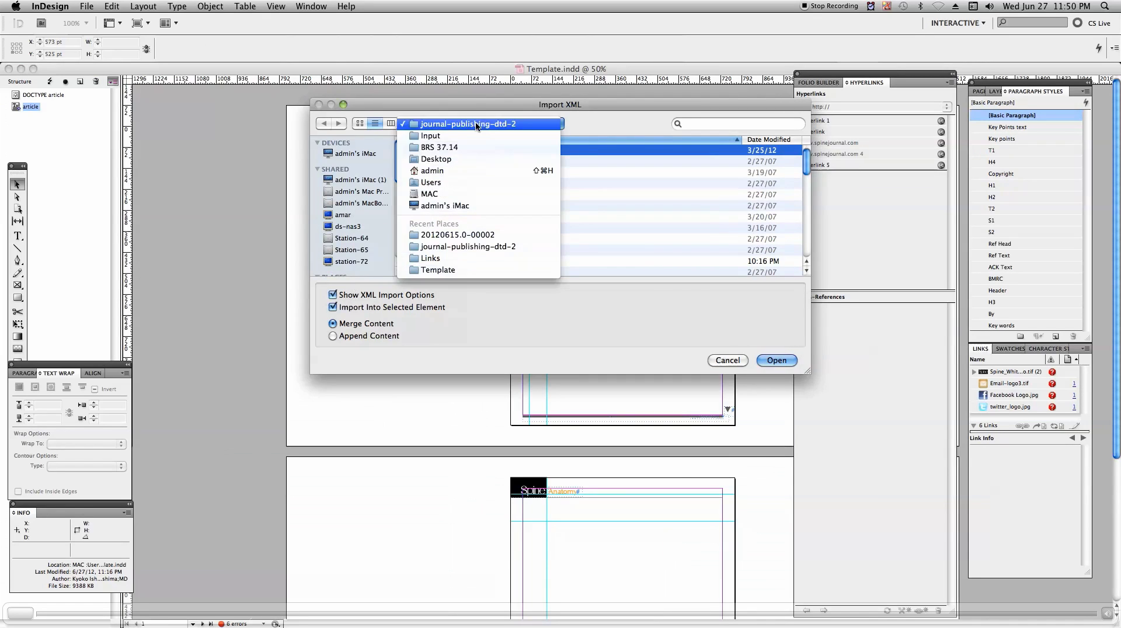
click(452, 160)
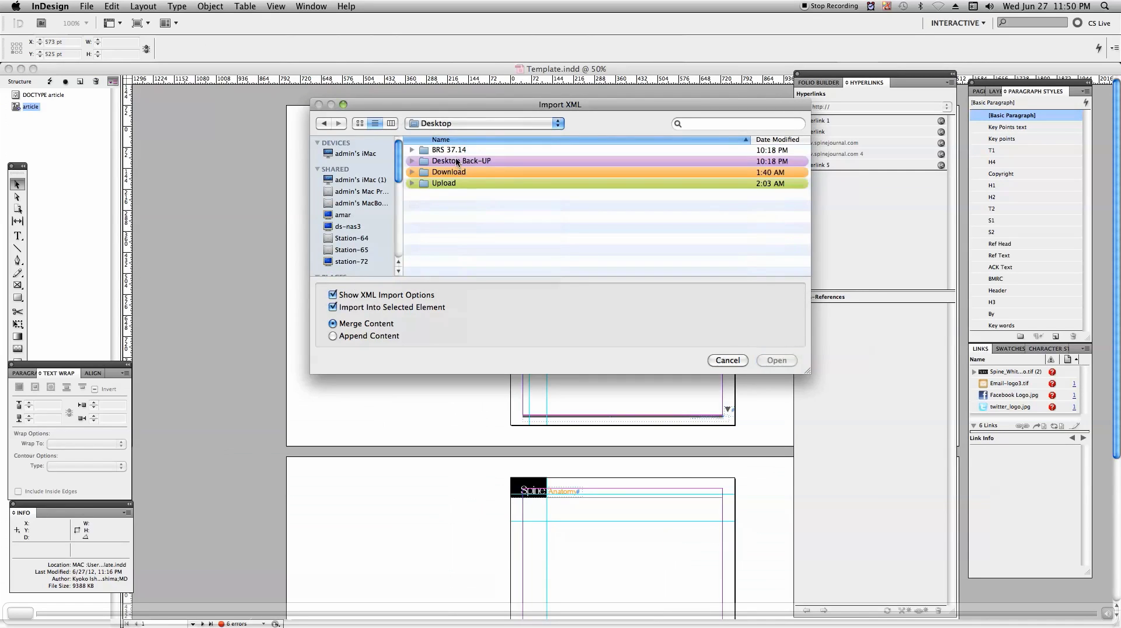
double_click(456, 151)
double_click(450, 151)
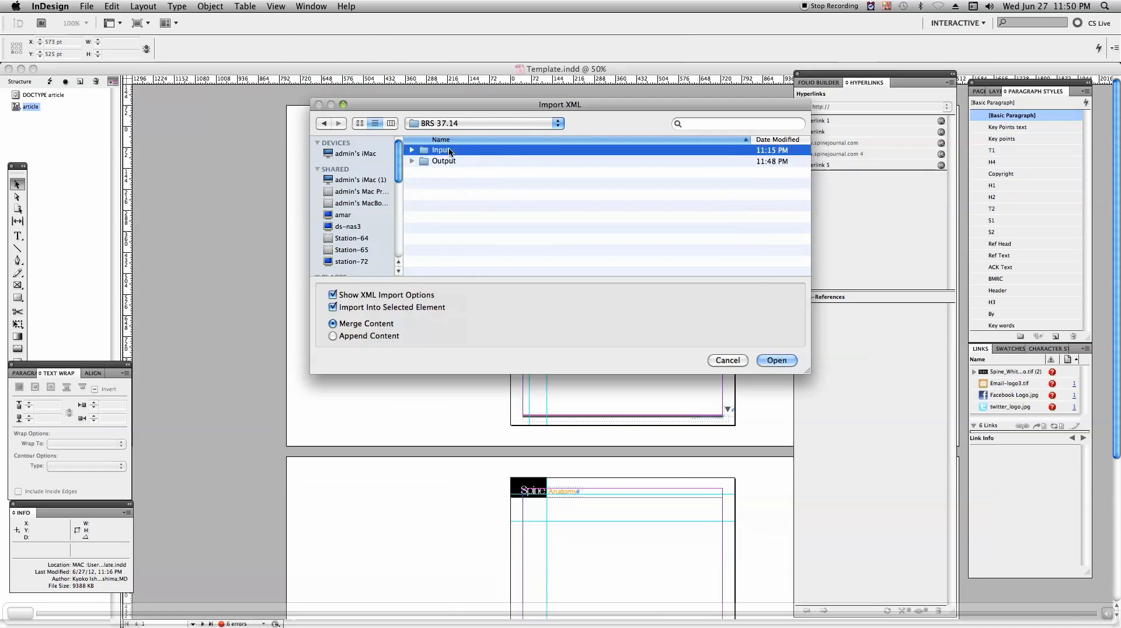
double_click(469, 172)
click(472, 152)
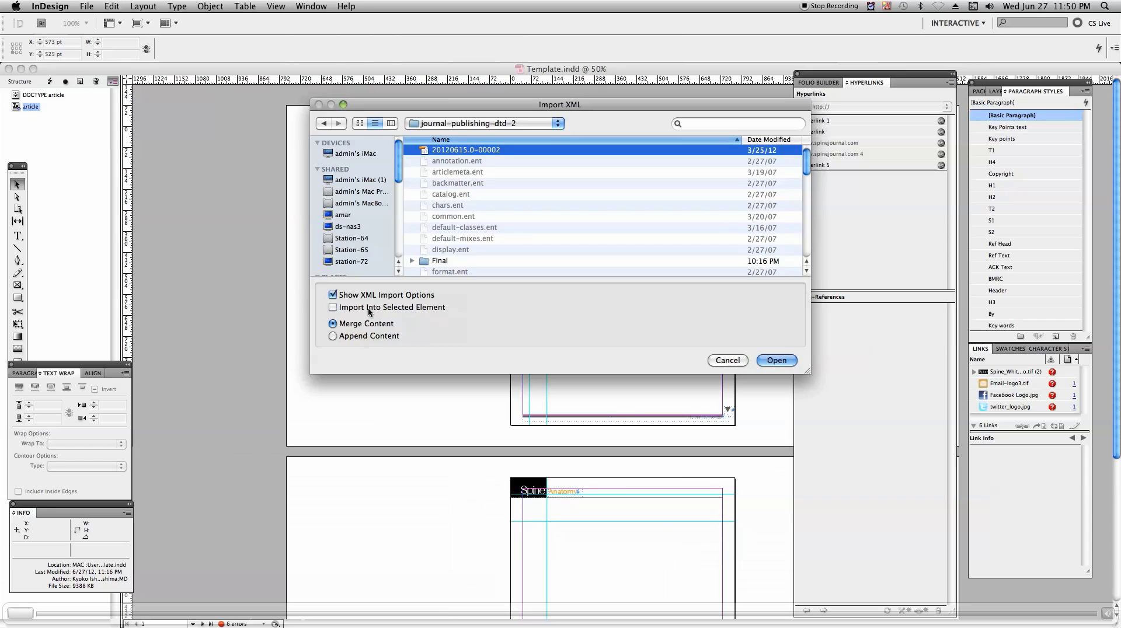
Step: Import 20120615.0-00002 using Merge Content and the default XML import options
click(350, 337)
click(349, 324)
click(771, 360)
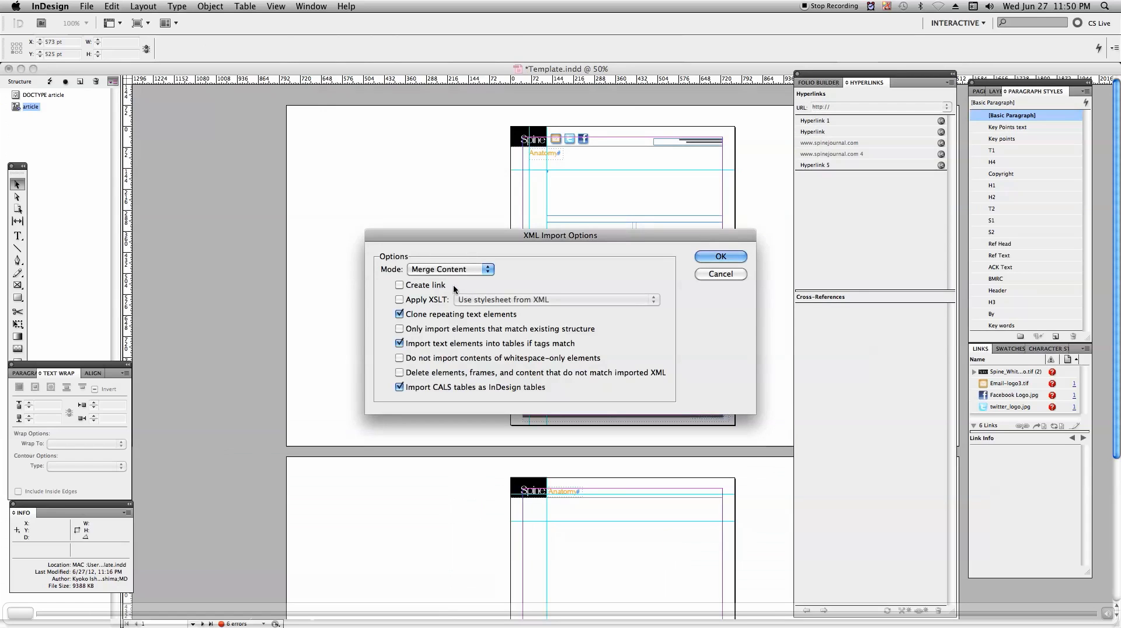
click(426, 344)
click(426, 346)
click(709, 254)
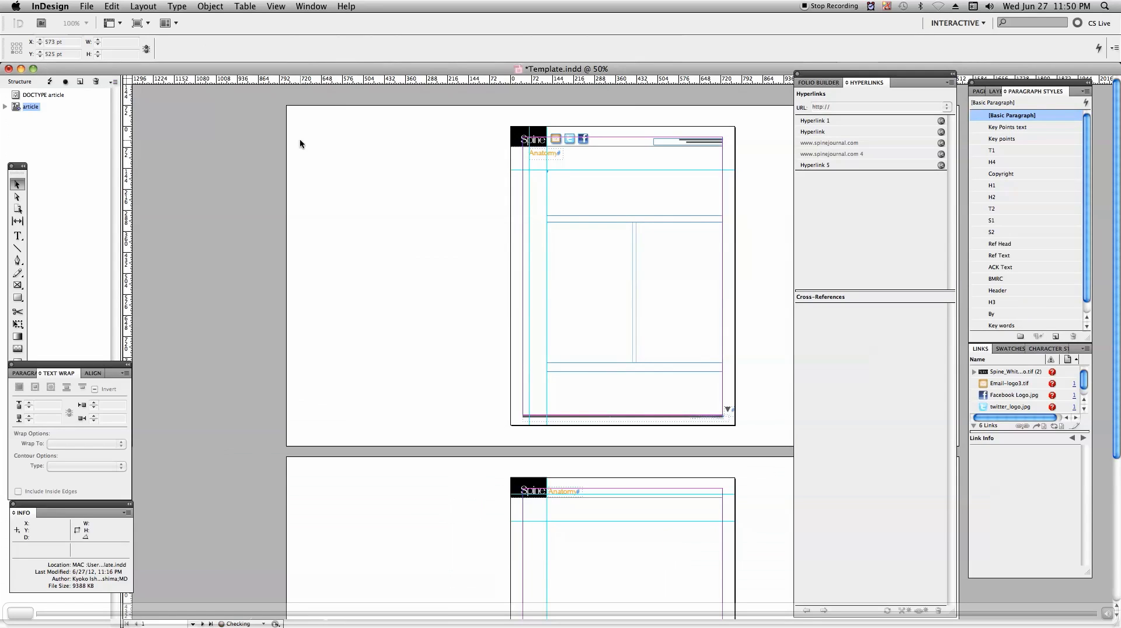
click(113, 82)
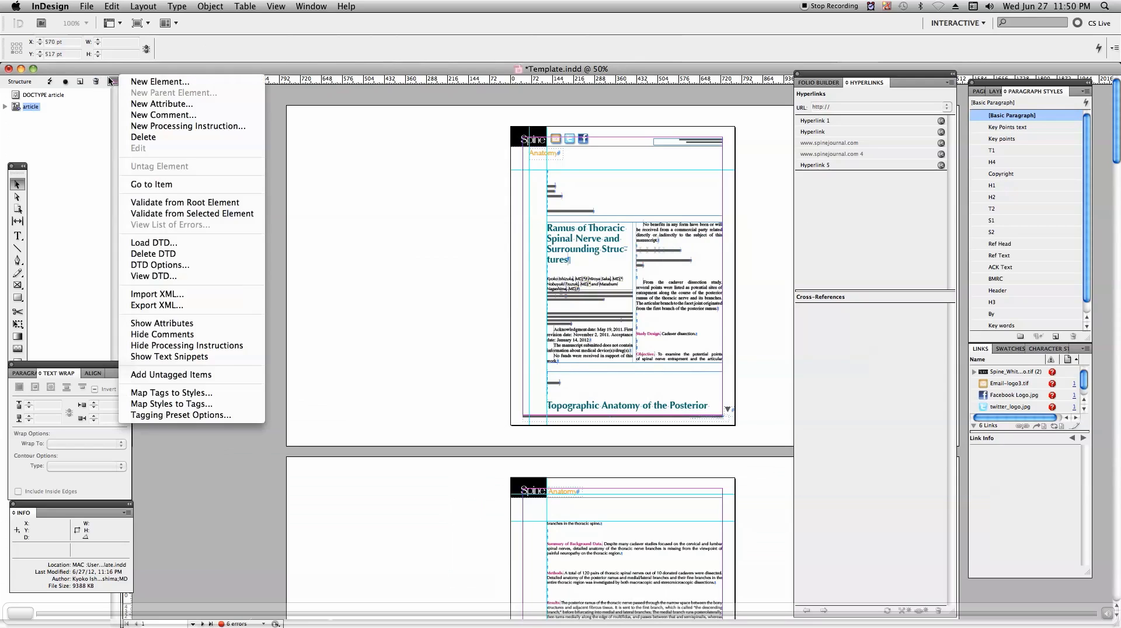
Step: Open Map Tags to Styles and review the p, opening-title and para-ni (T1) mappings
click(171, 393)
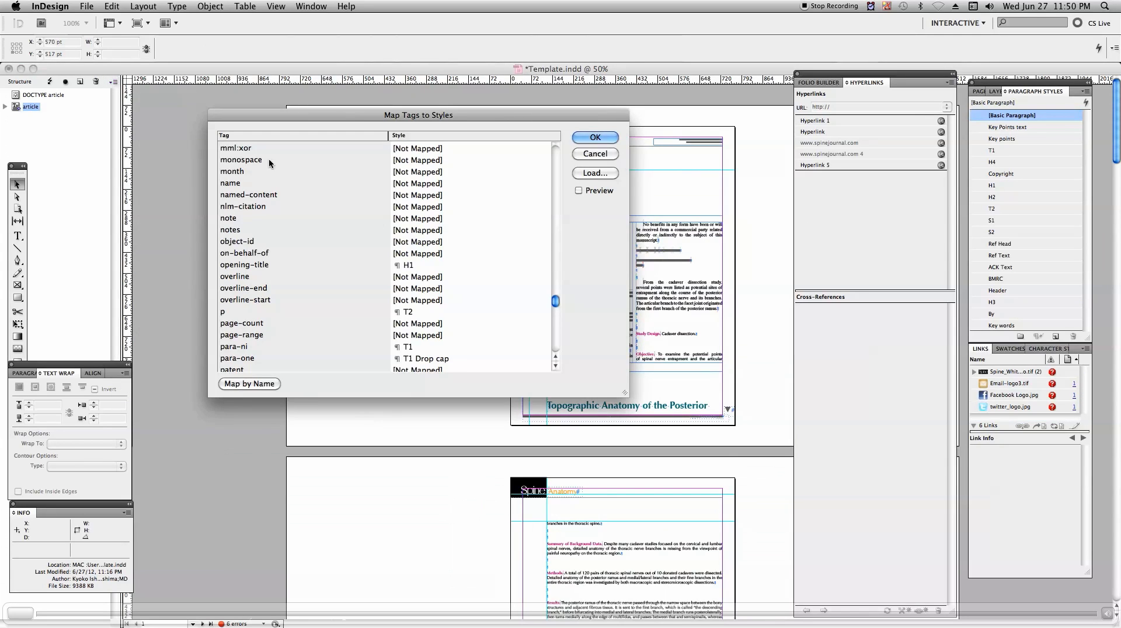
click(476, 312)
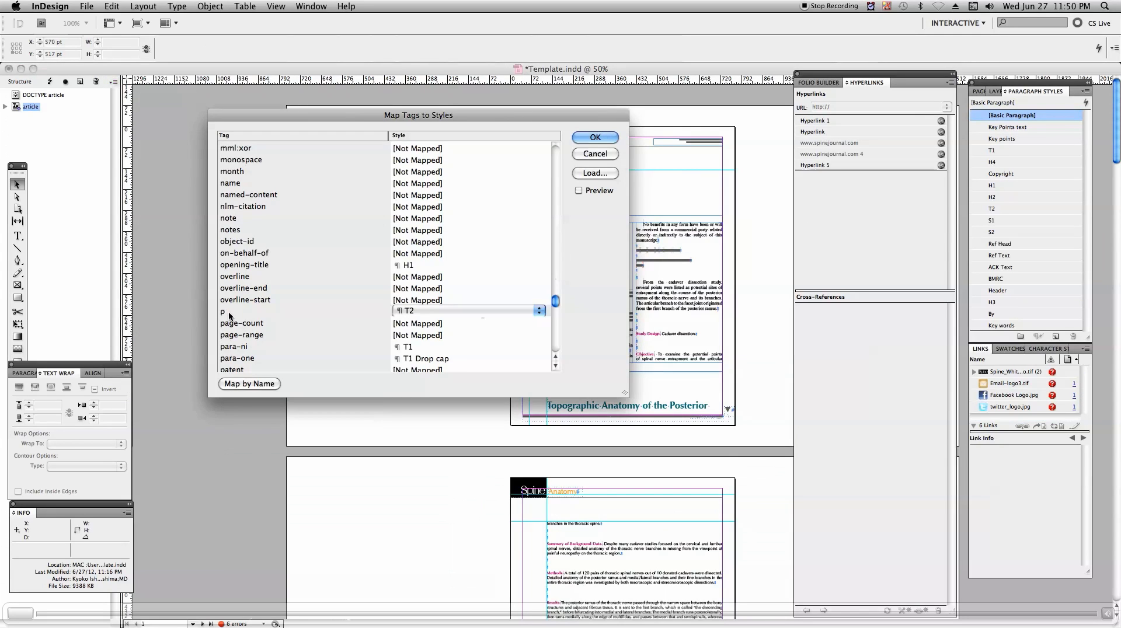
click(229, 266)
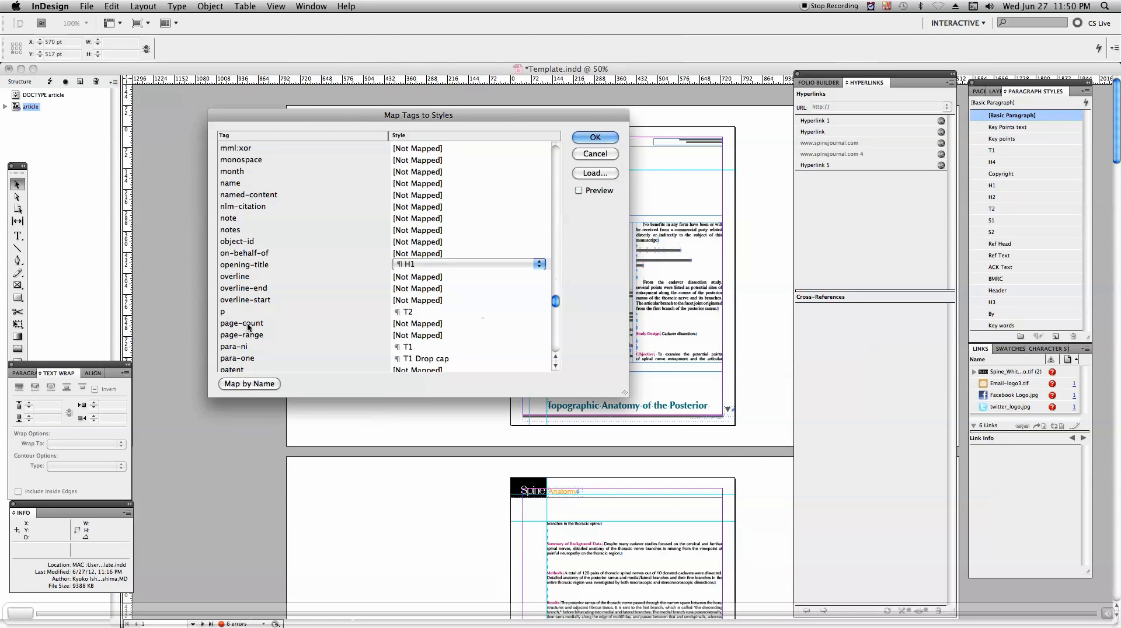
click(235, 350)
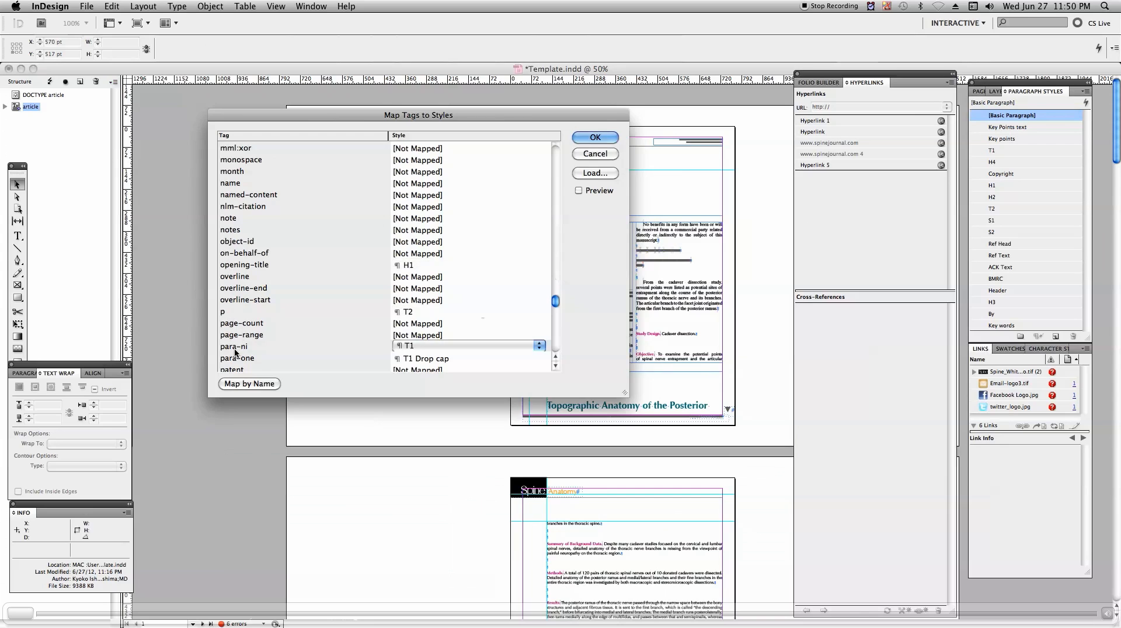
click(510, 348)
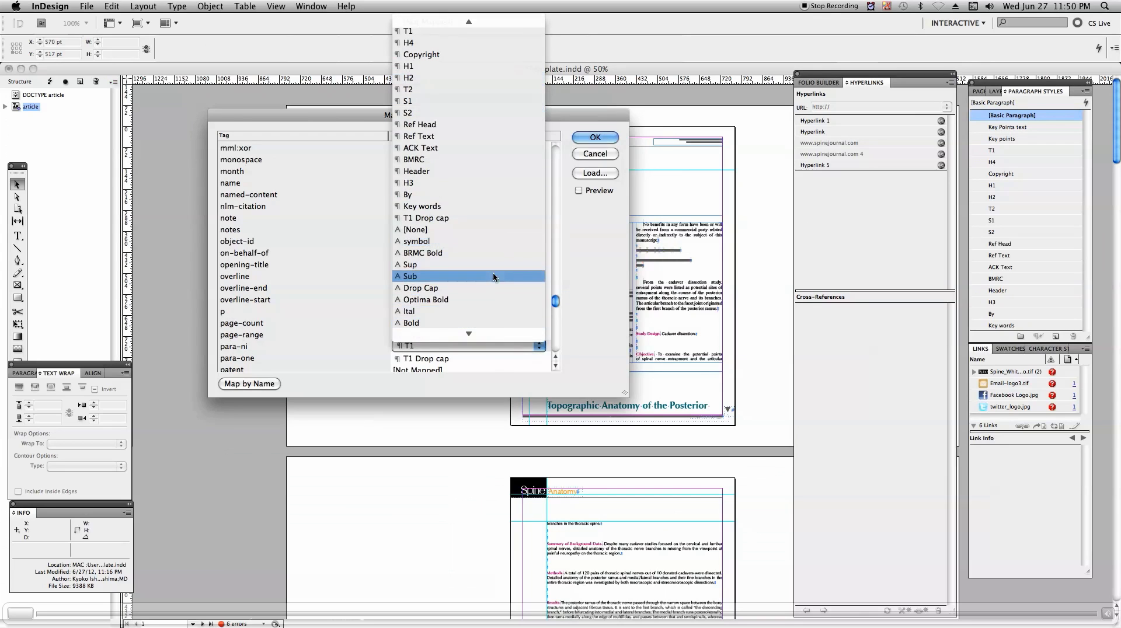
click(493, 273)
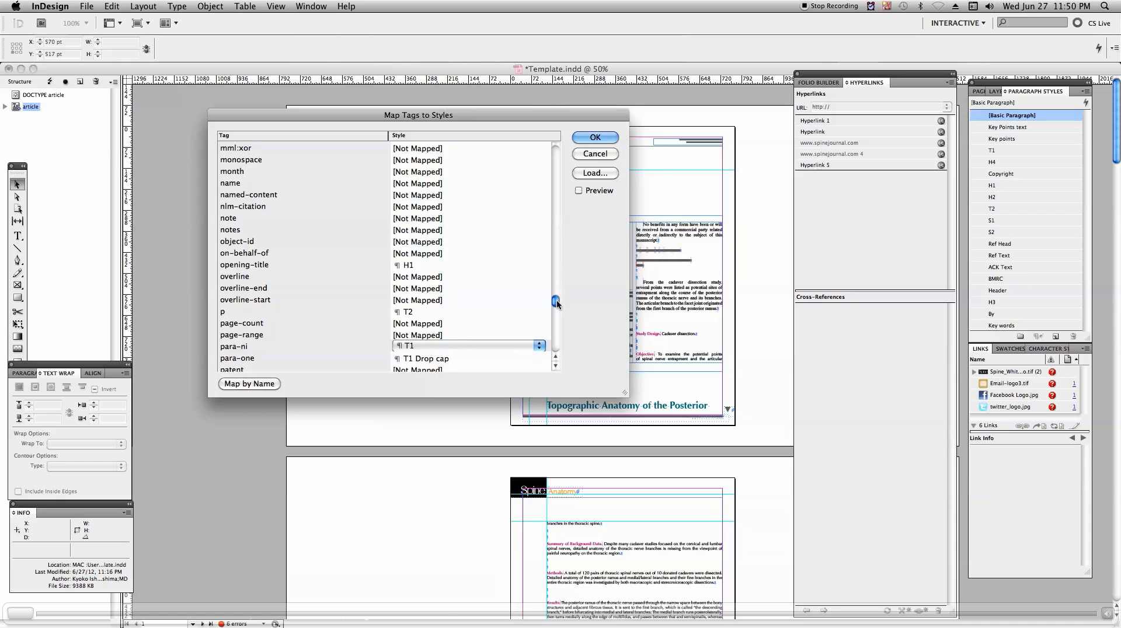
drag(555, 299, 558, 172)
Step: Map the contrib tag to the By style and keep corresp on S2
click(222, 267)
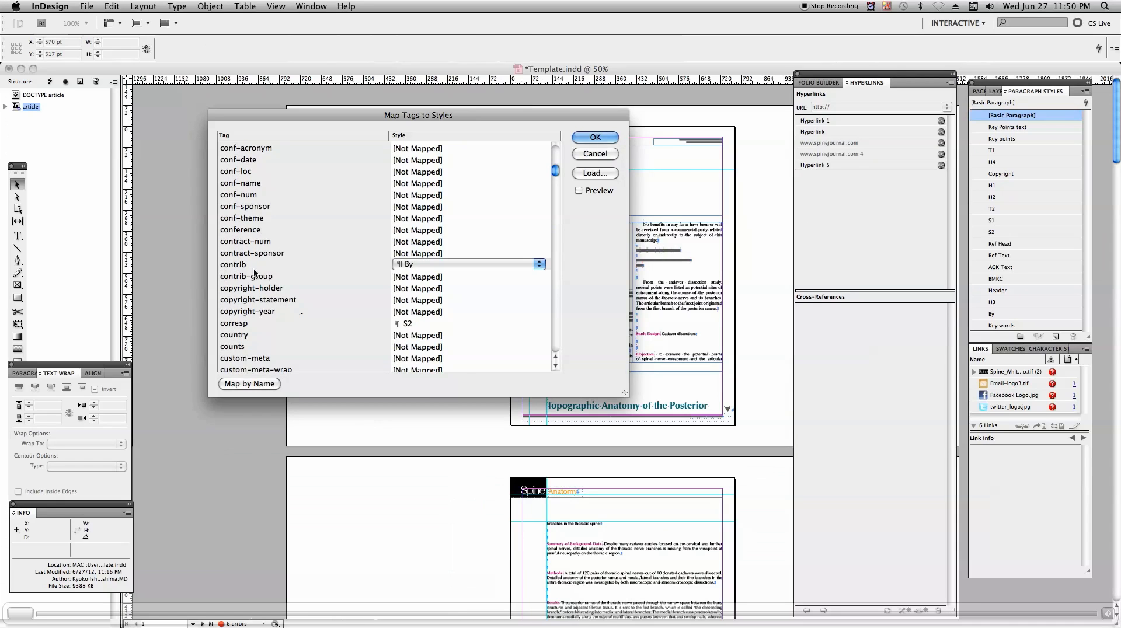
click(454, 262)
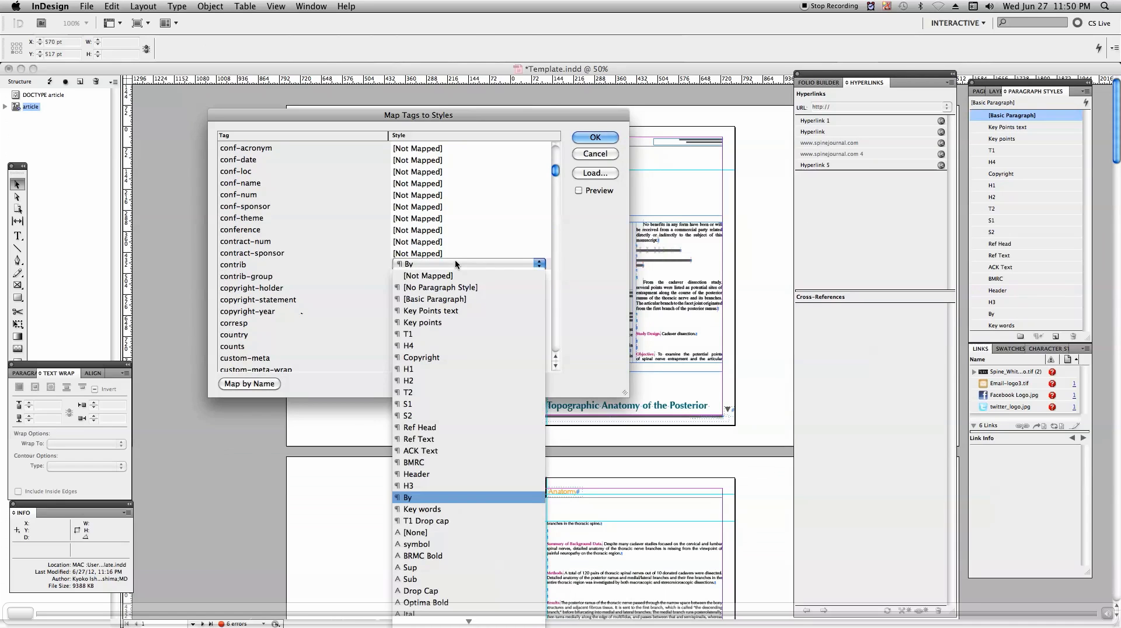
click(432, 498)
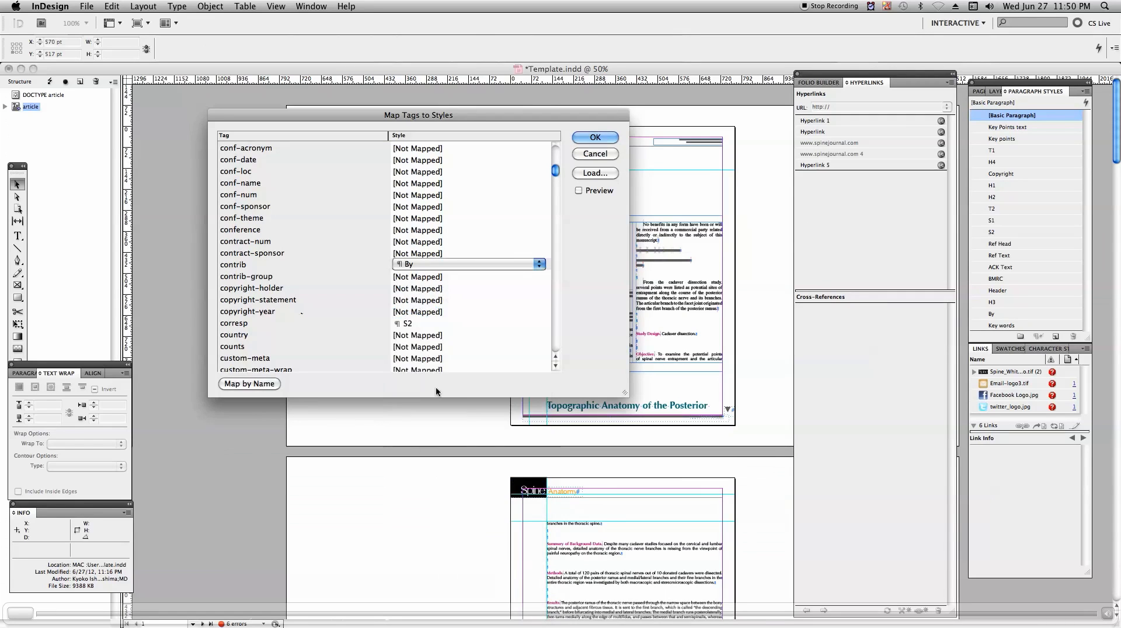
click(234, 324)
click(418, 322)
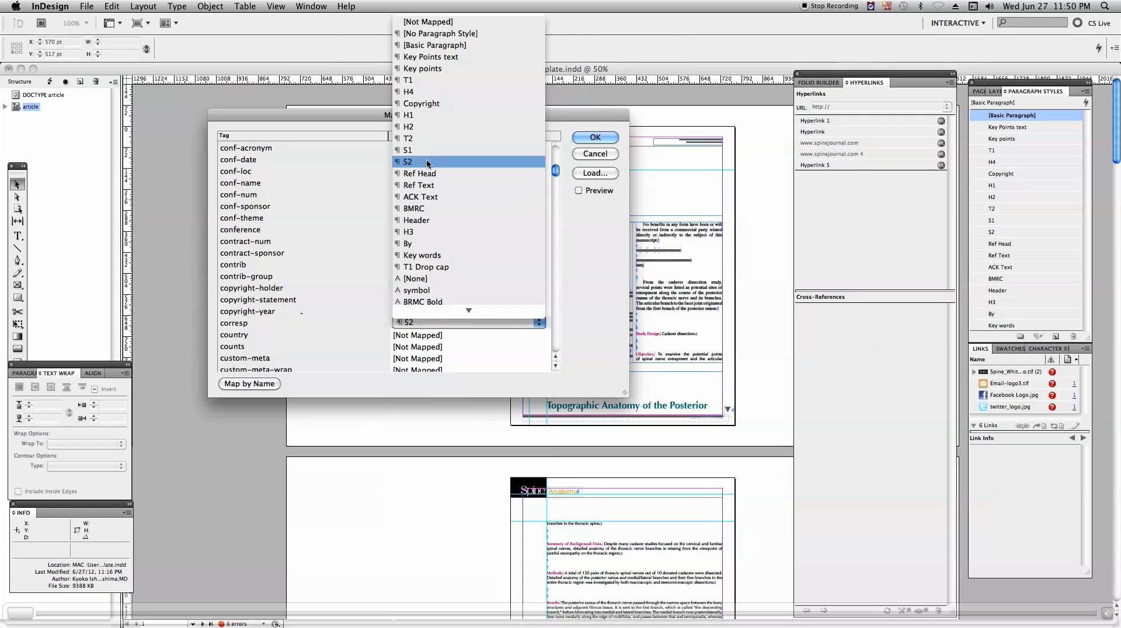
key(Escape)
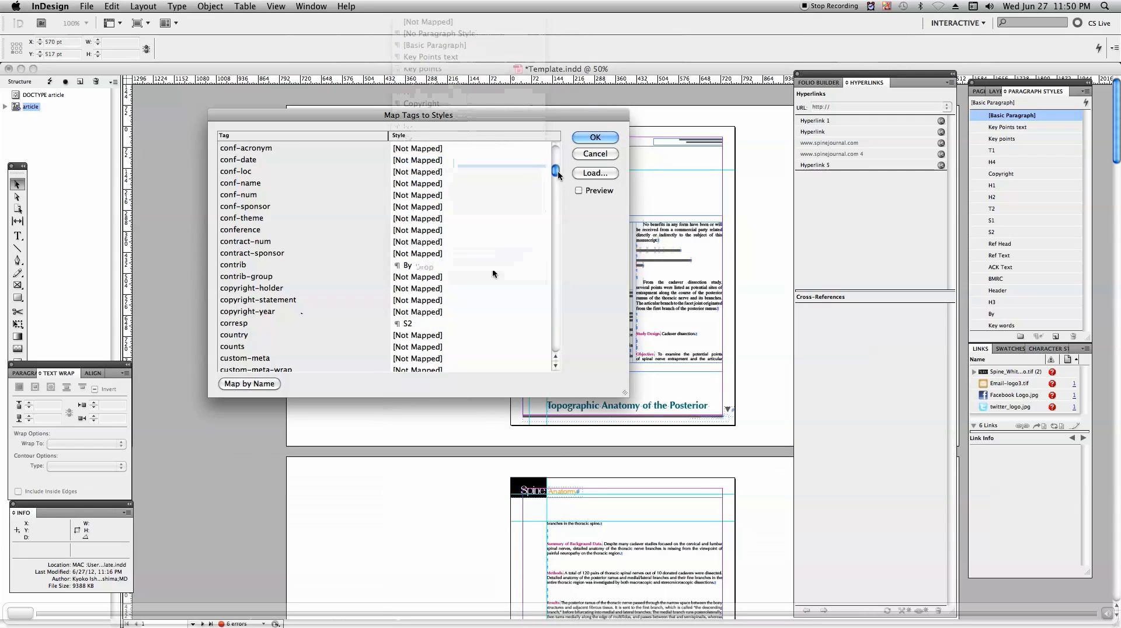
drag(557, 172, 559, 133)
Step: Keep aff on S1 and abstract on BMRC, then open the italic tag's style choices
click(416, 241)
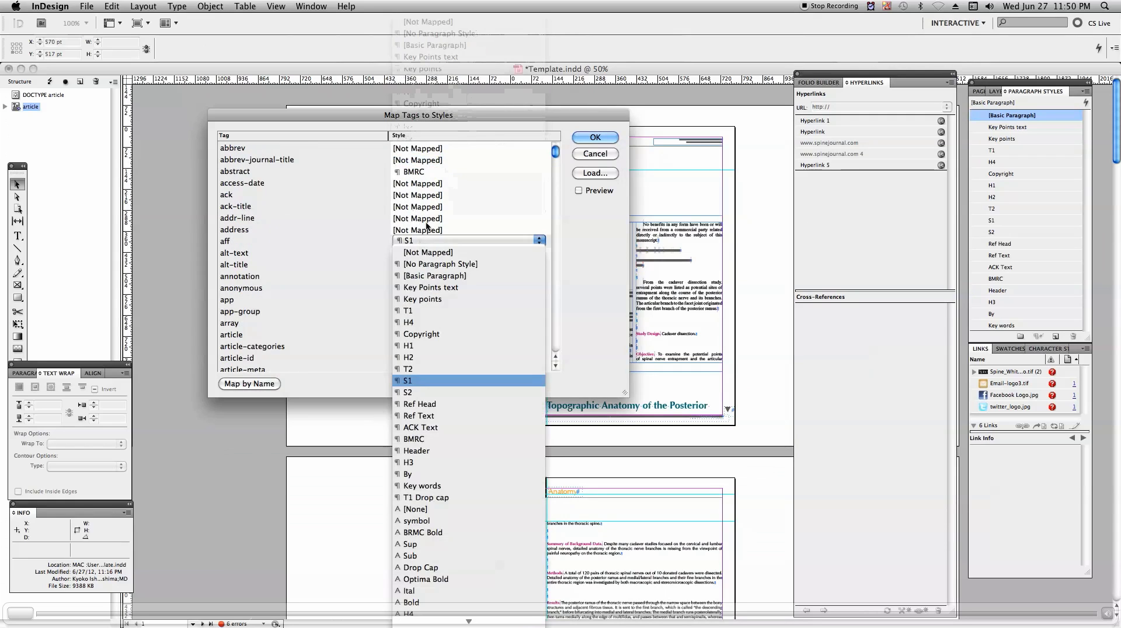
key(Escape)
click(446, 170)
click(457, 166)
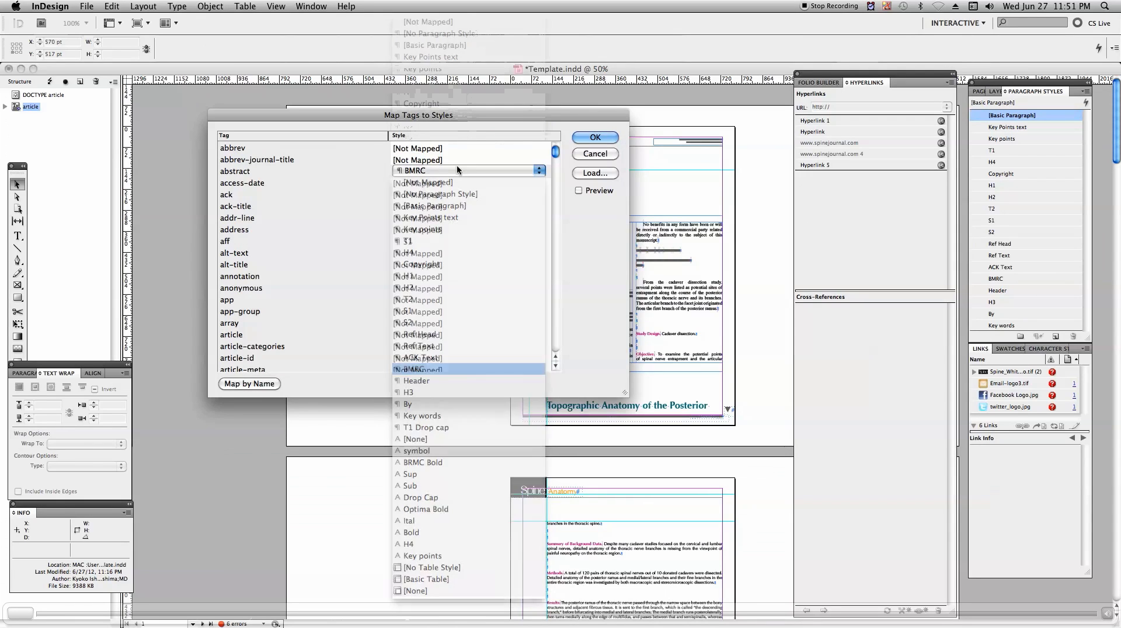
drag(559, 152, 556, 197)
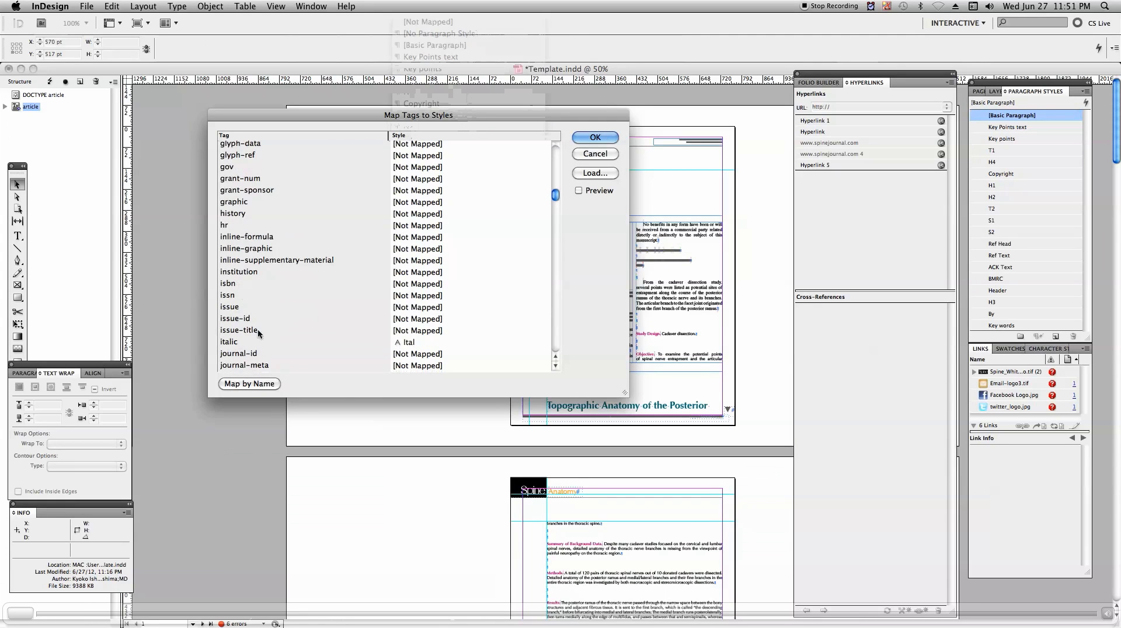
click(236, 343)
click(453, 343)
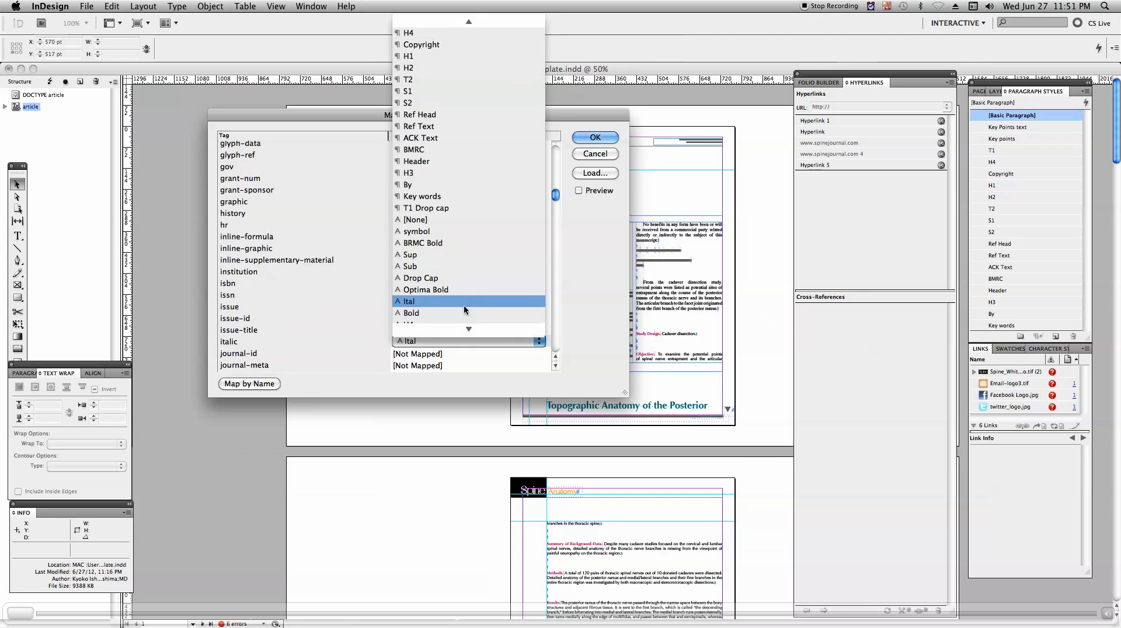
Step: Choose Ital as the italic tag's style
click(465, 301)
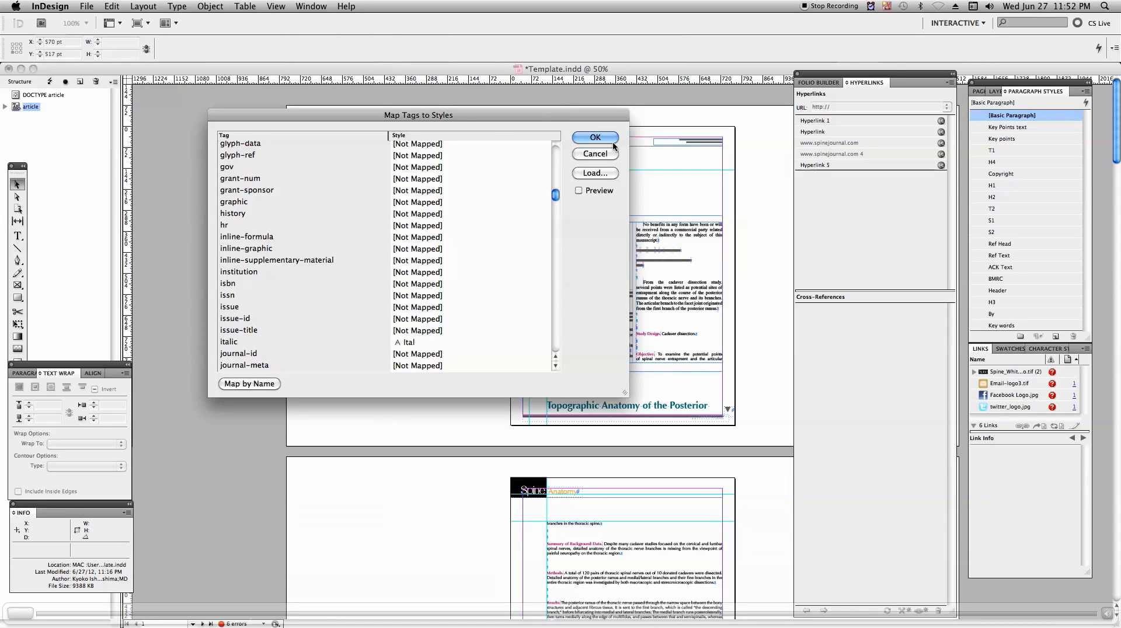
Step: Apply the tag mappings and flow the DOI frame's metadata into a new pasteboard frame
click(612, 142)
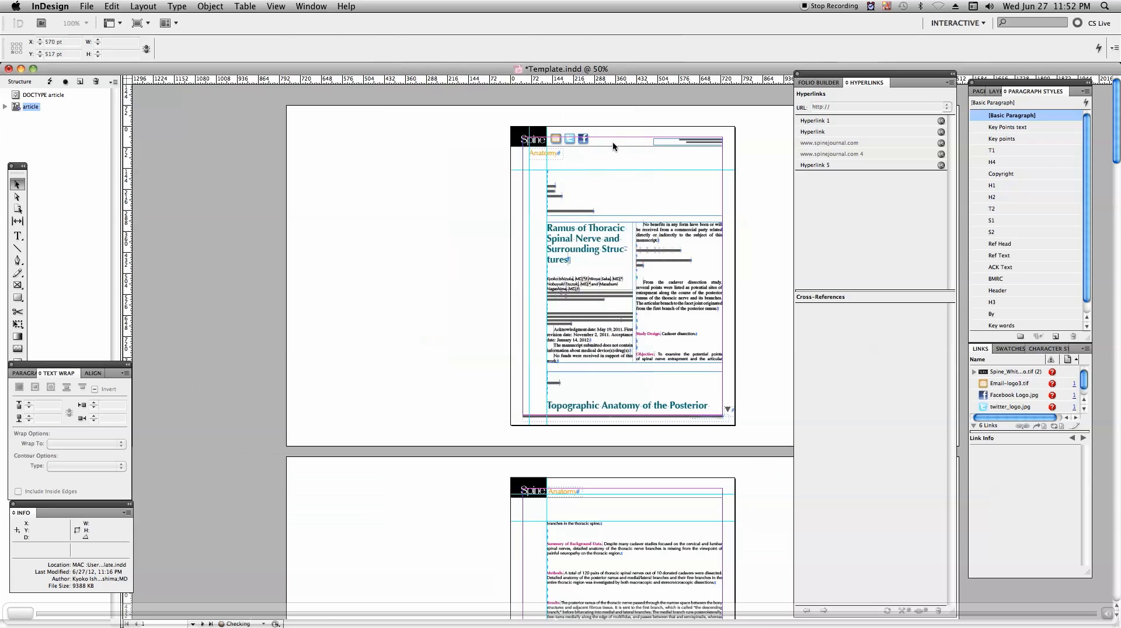
click(120, 122)
click(555, 179)
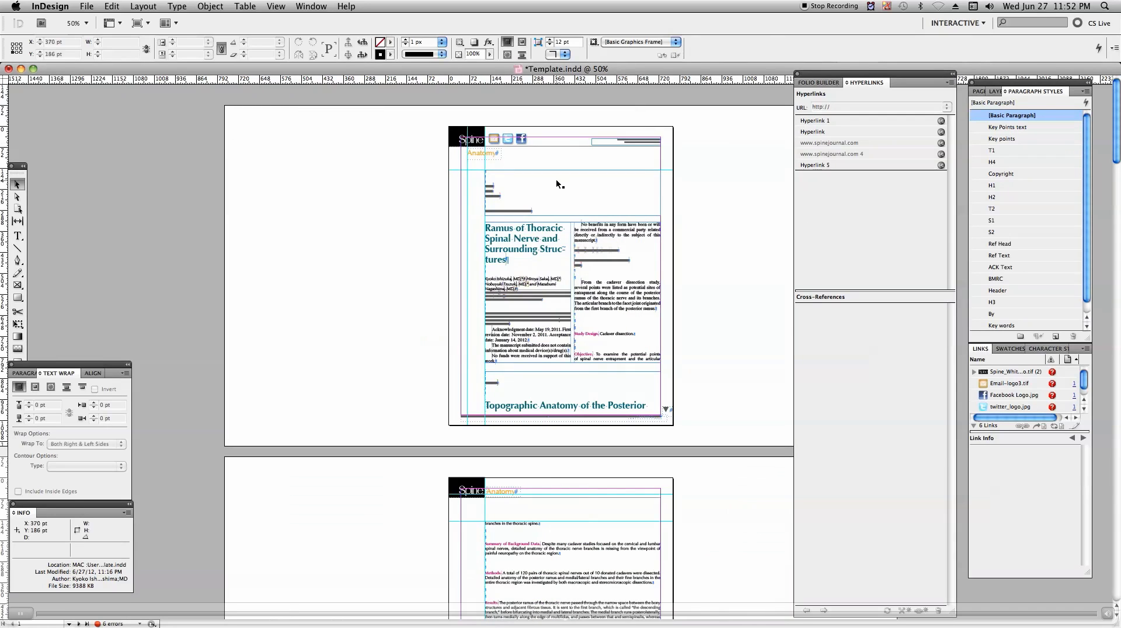
click(556, 182)
drag(324, 132, 503, 198)
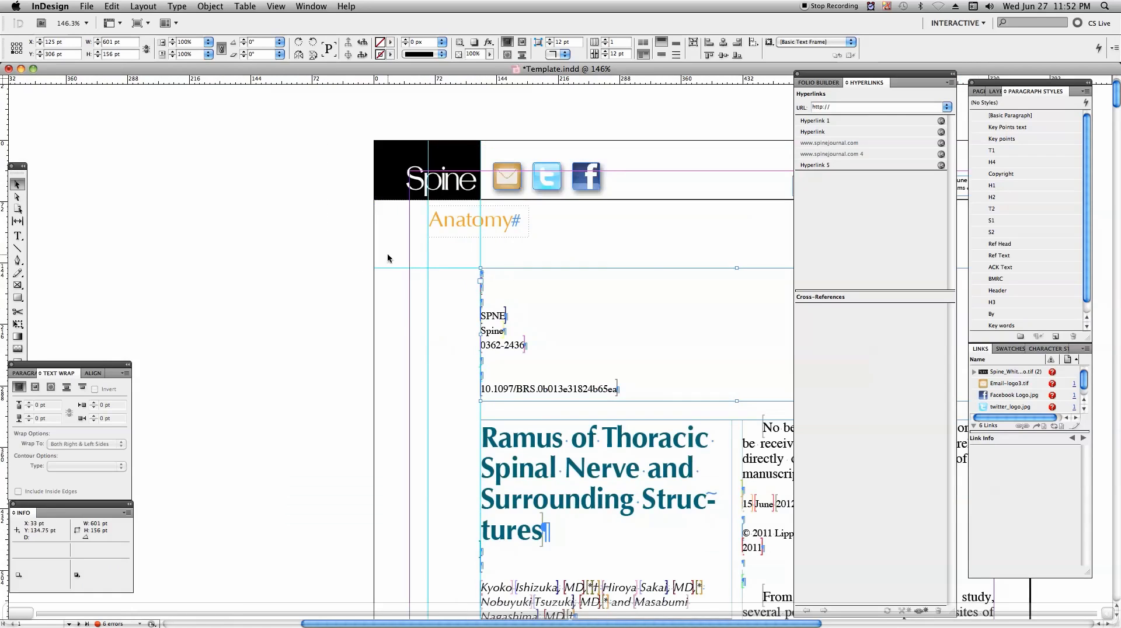
click(482, 286)
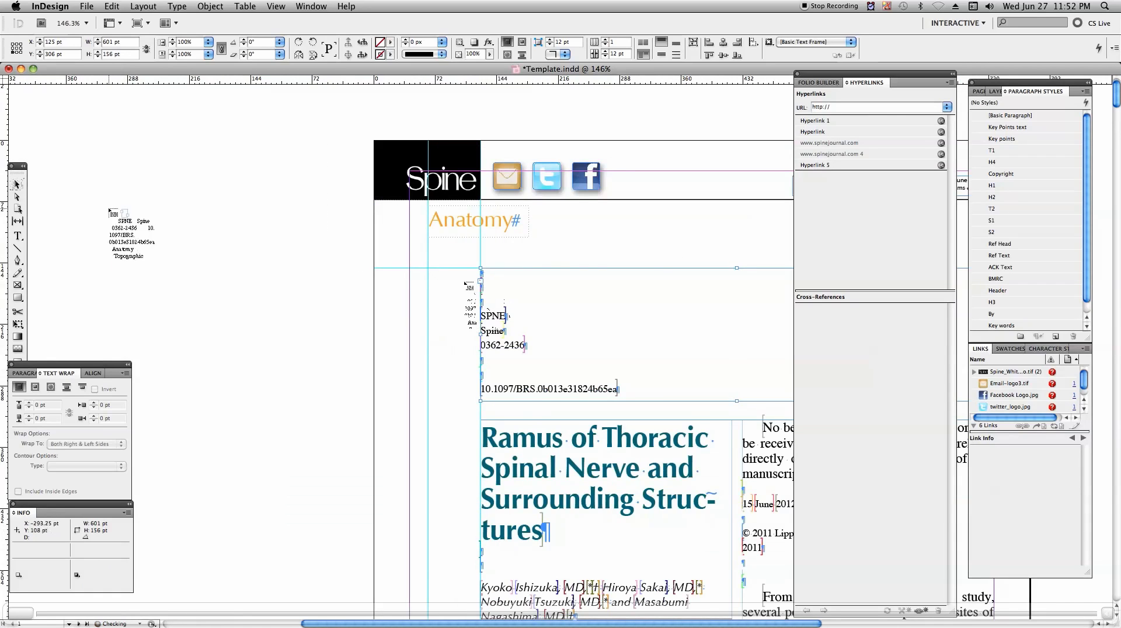
drag(109, 209, 288, 411)
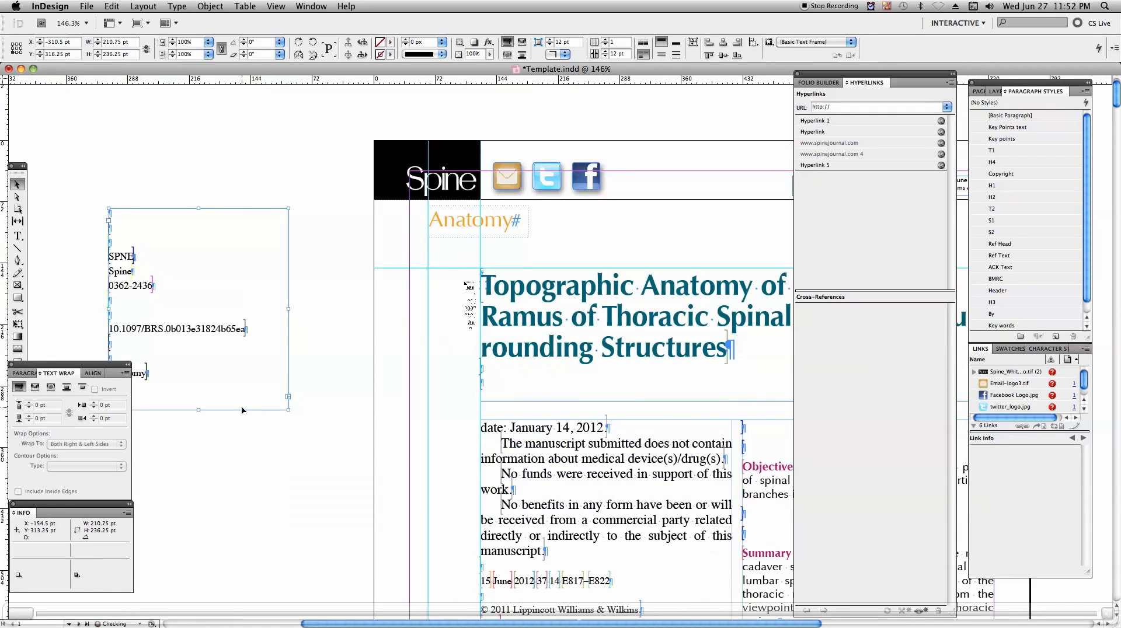
Step: Inspect the article title's H1 styling and return the page to actual size
click(476, 397)
double_click(546, 382)
scroll(547, 382, down, 4)
scroll(546, 382, right, 8)
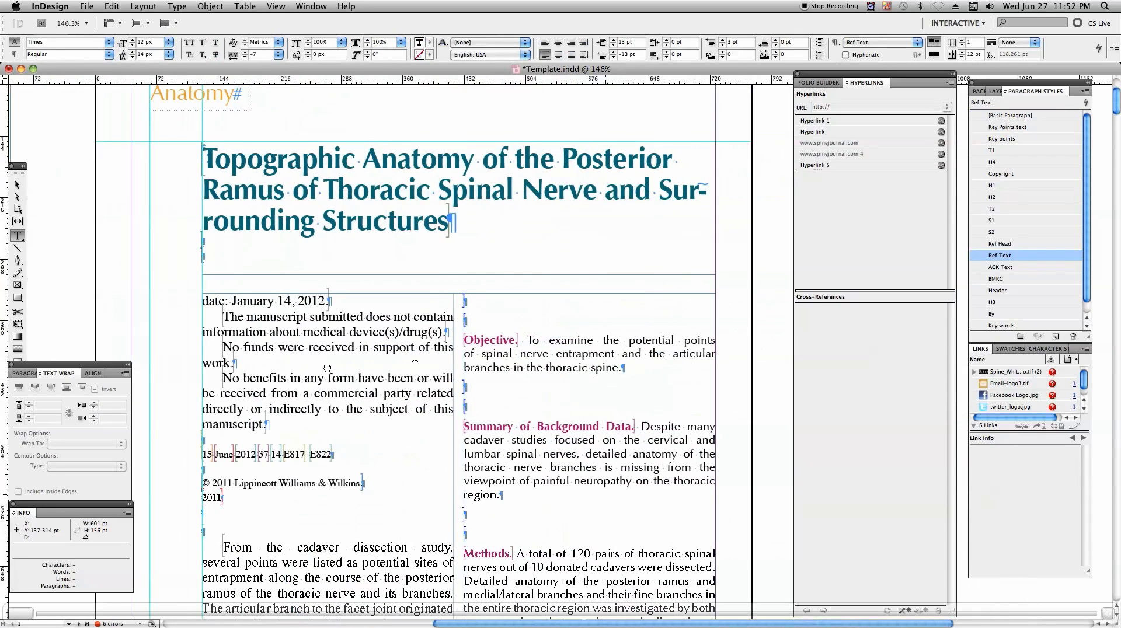
drag(273, 190, 292, 263)
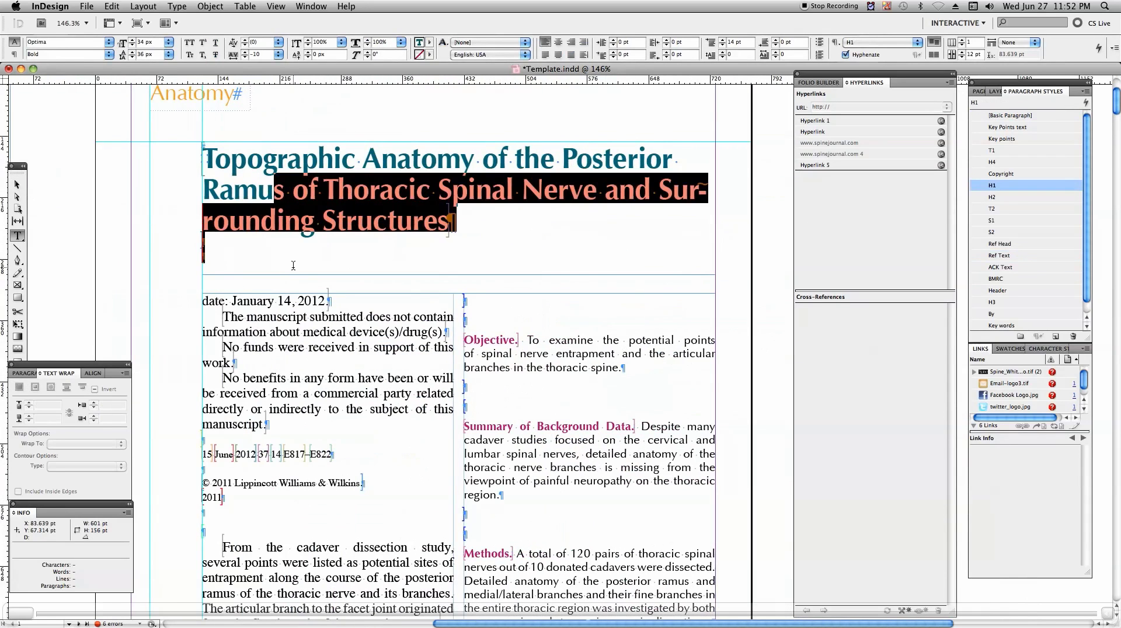
click(112, 8)
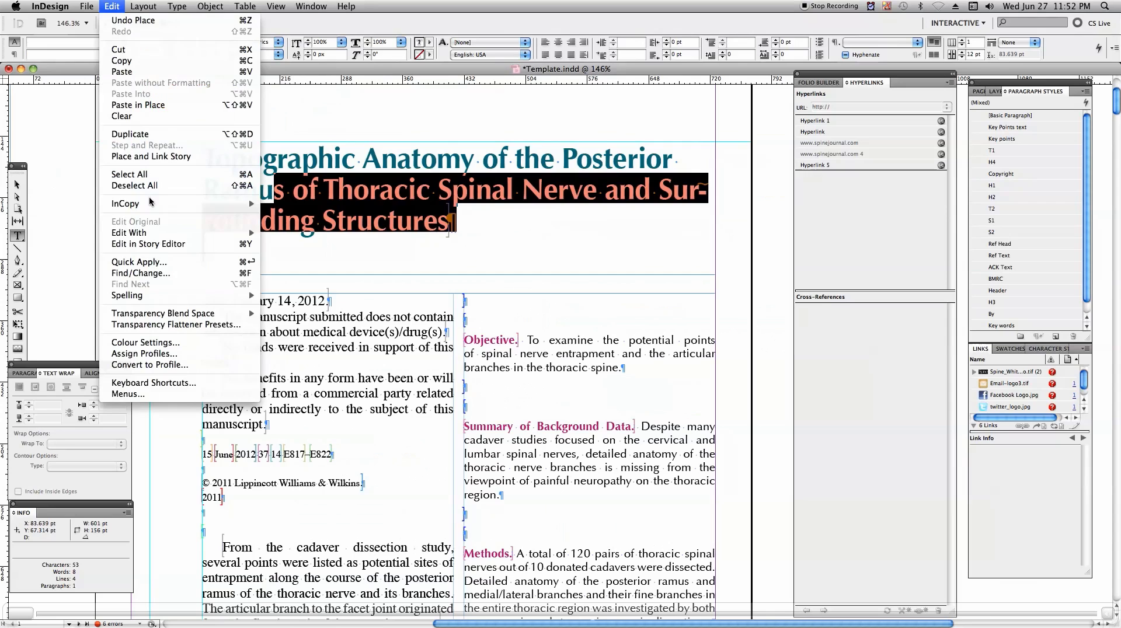
click(126, 185)
click(460, 212)
key(super+1)
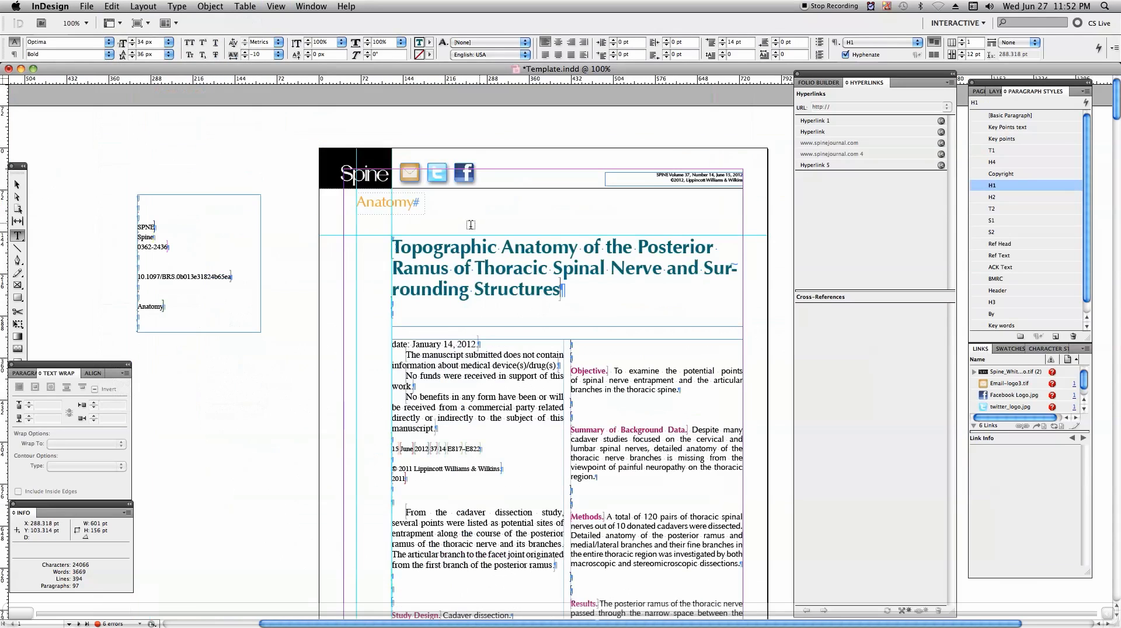
Step: Point Save As at Desktop > BRS 37.14 > Output > 20120615.0-00002, then switch to Finder
click(86, 9)
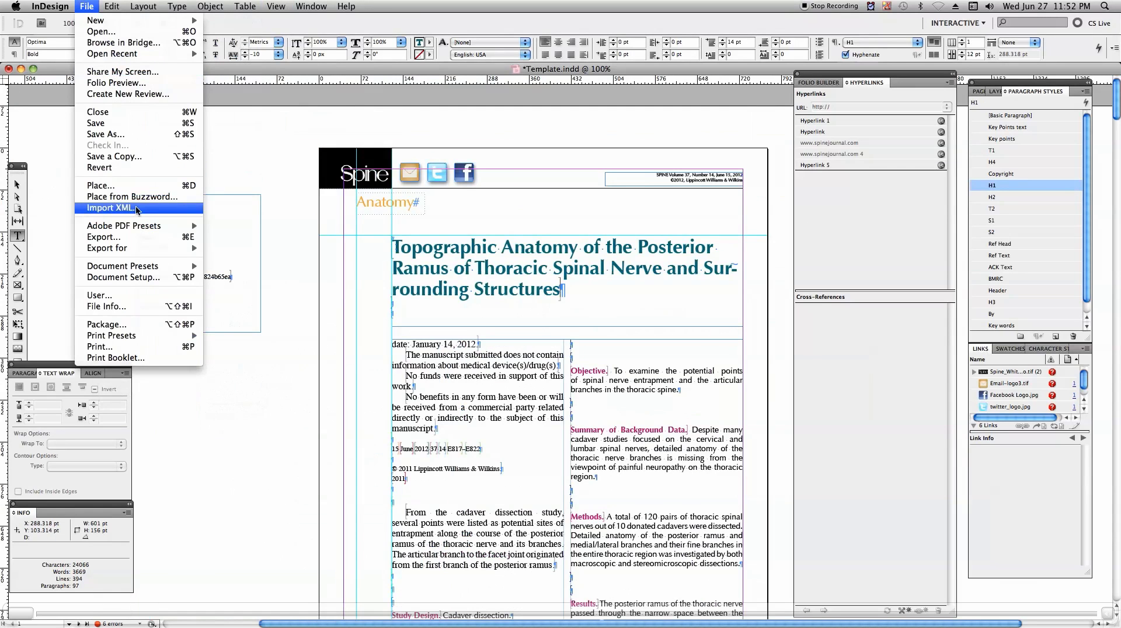
click(131, 136)
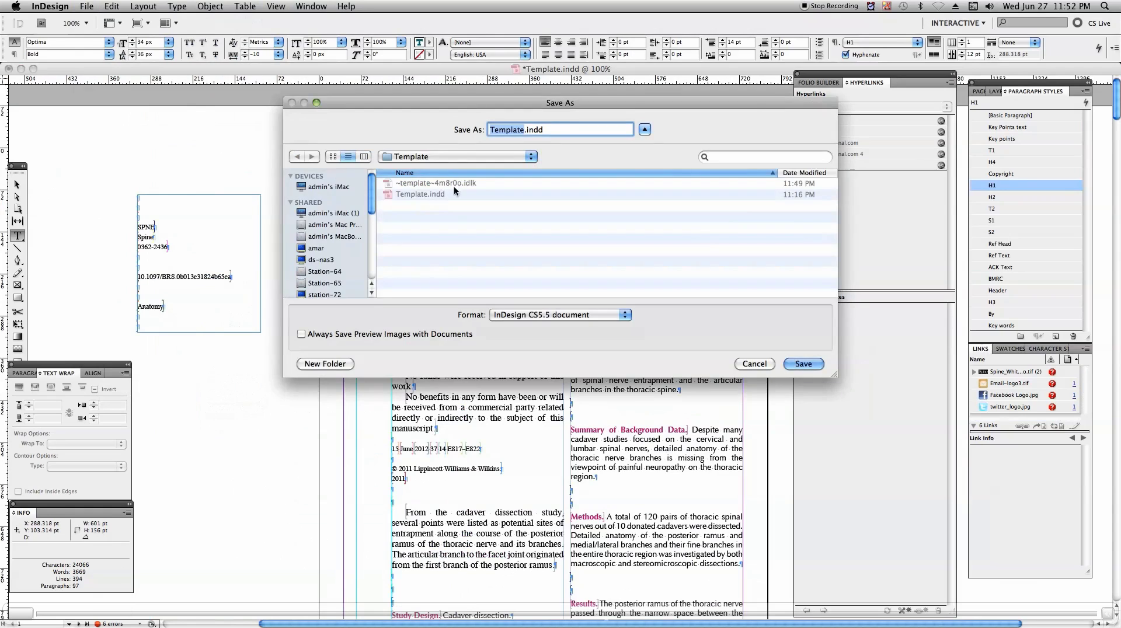
click(441, 158)
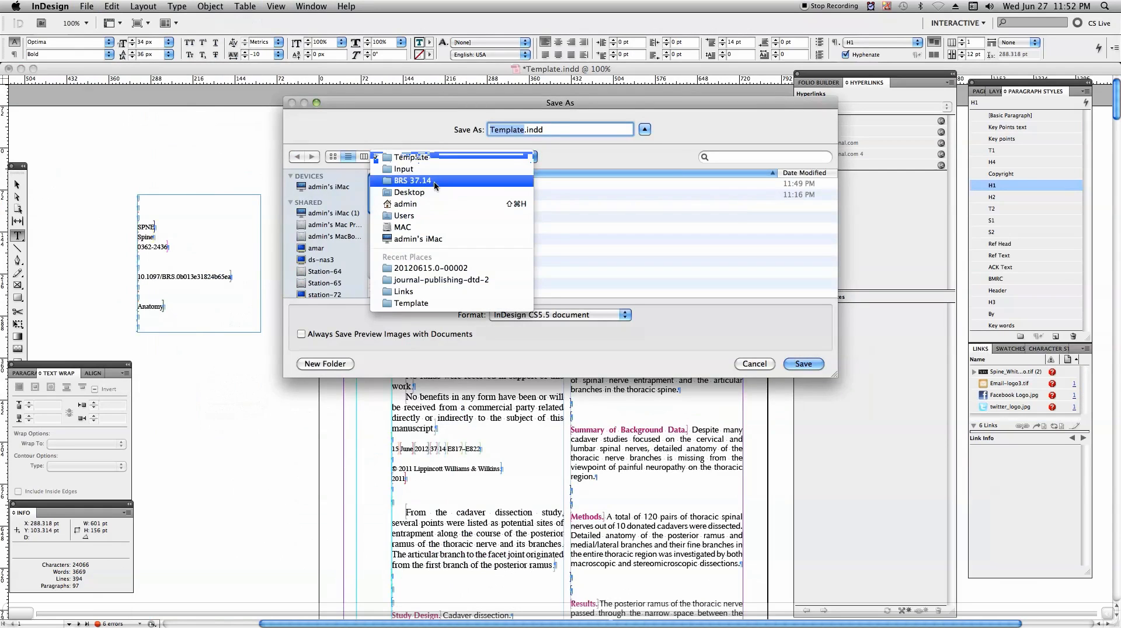
click(424, 193)
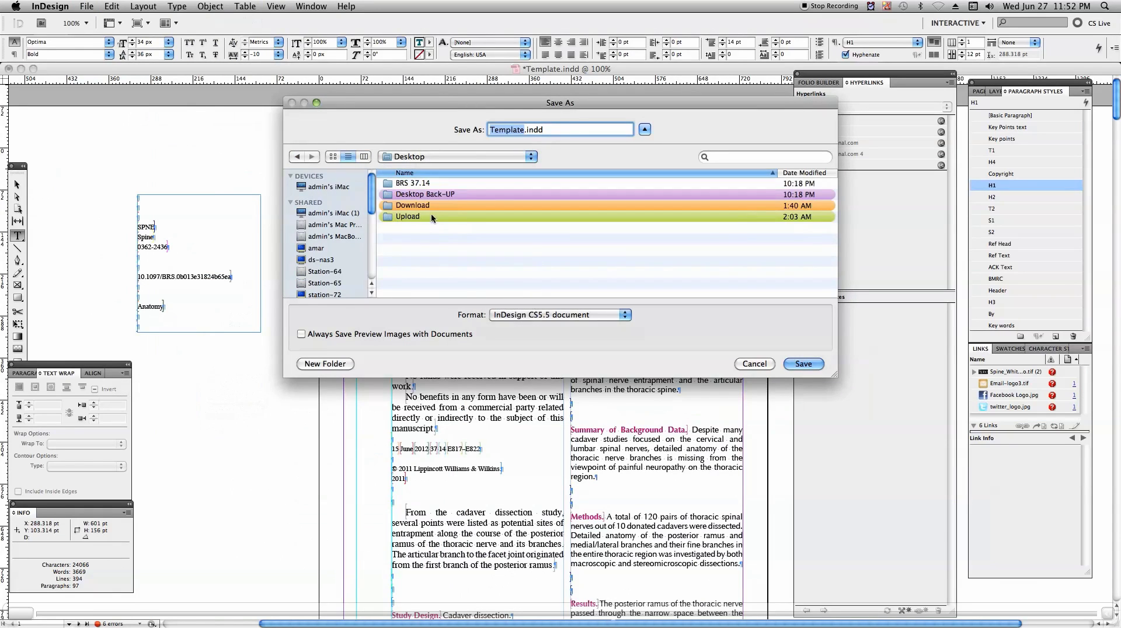
double_click(413, 183)
double_click(409, 194)
double_click(434, 183)
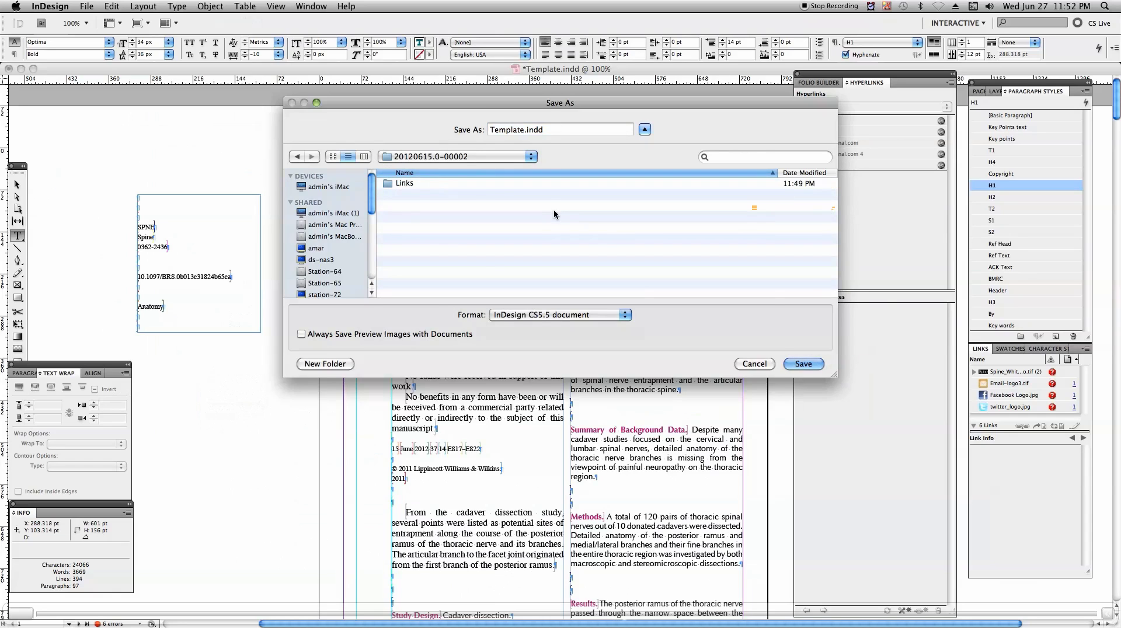
key(super+Tab)
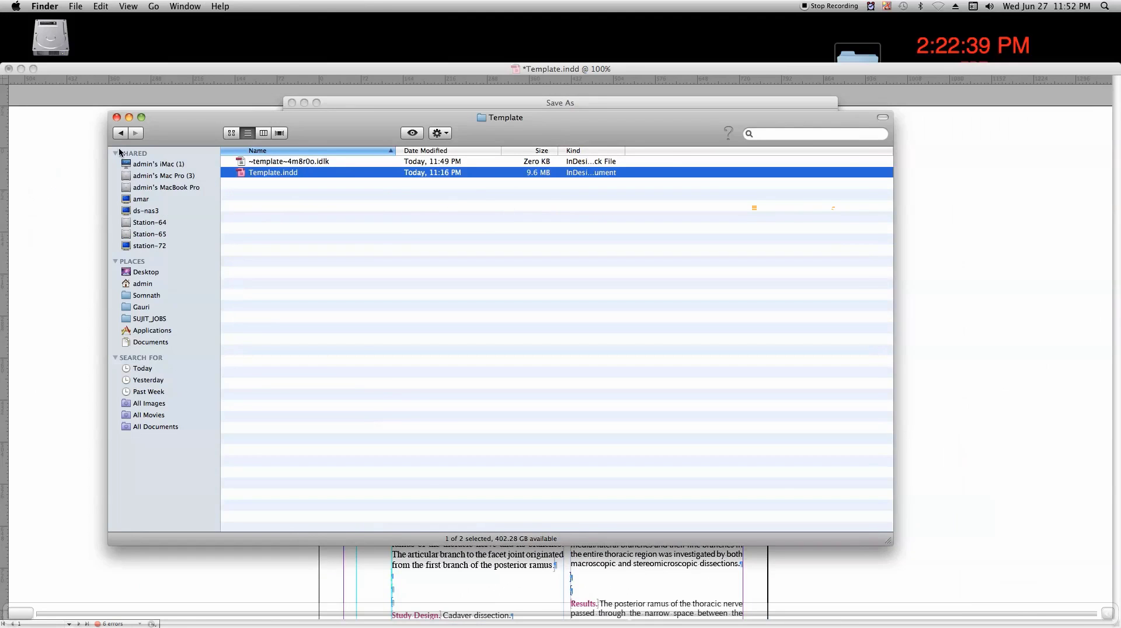
Step: Copy the XML file's name from Finder's xml folder, then return to InDesign's Save As dialog
click(121, 135)
double_click(300, 217)
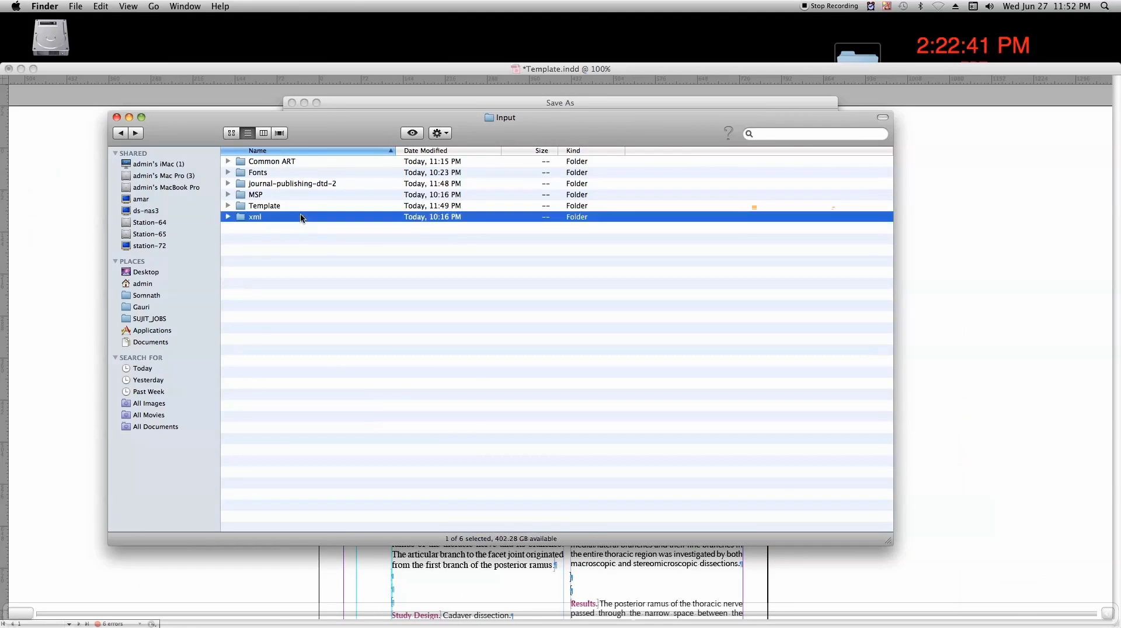
click(262, 160)
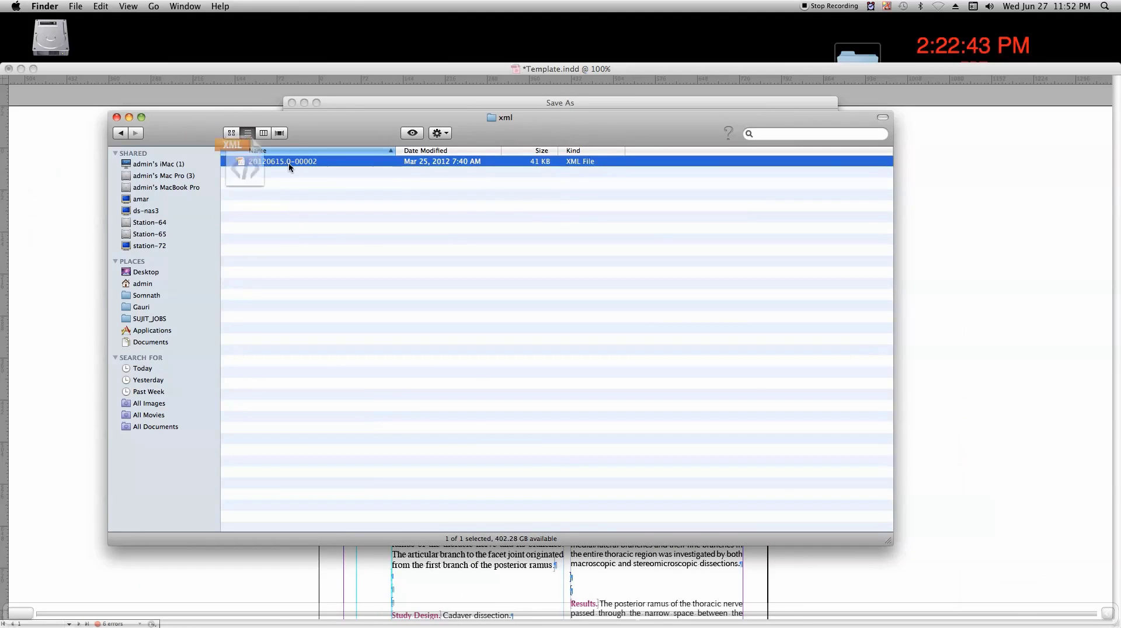
click(275, 191)
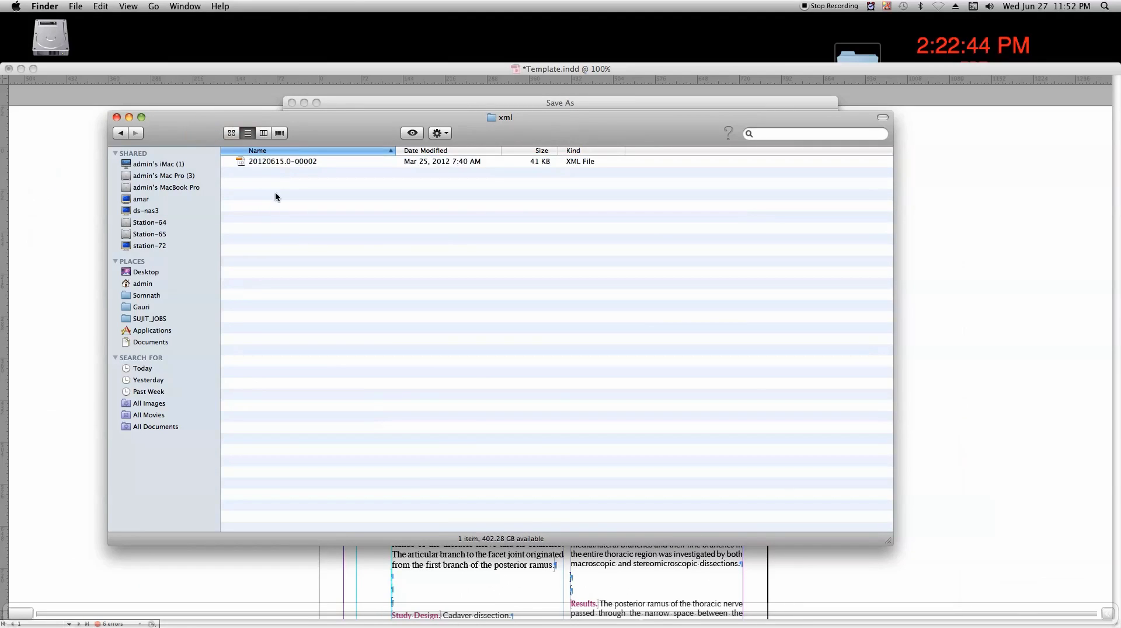
click(278, 163)
click(278, 162)
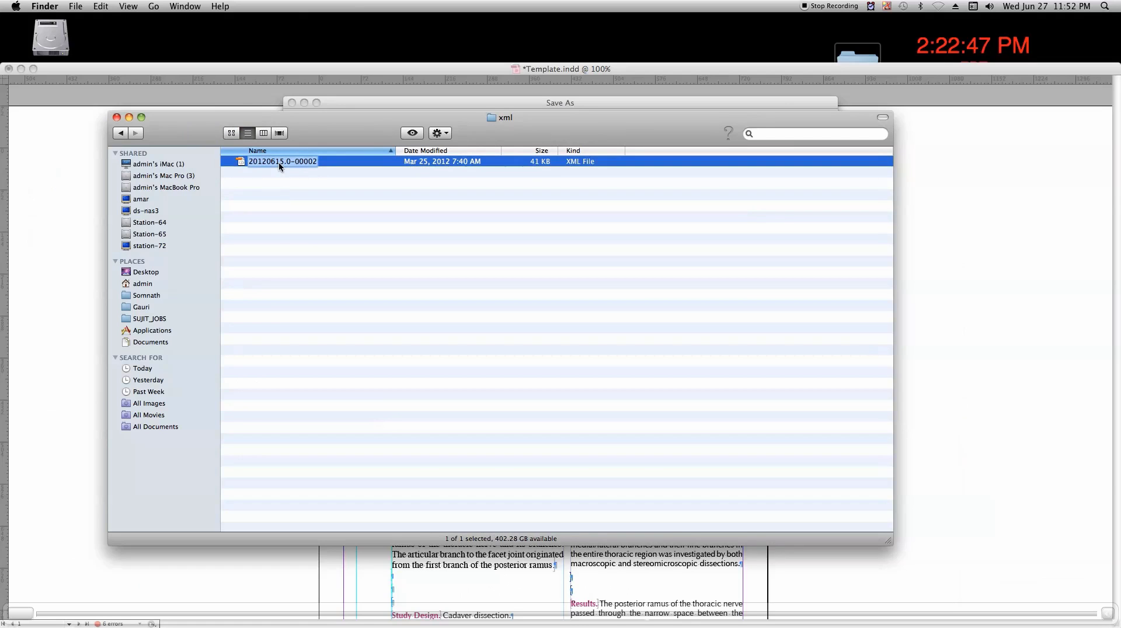
click(109, 12)
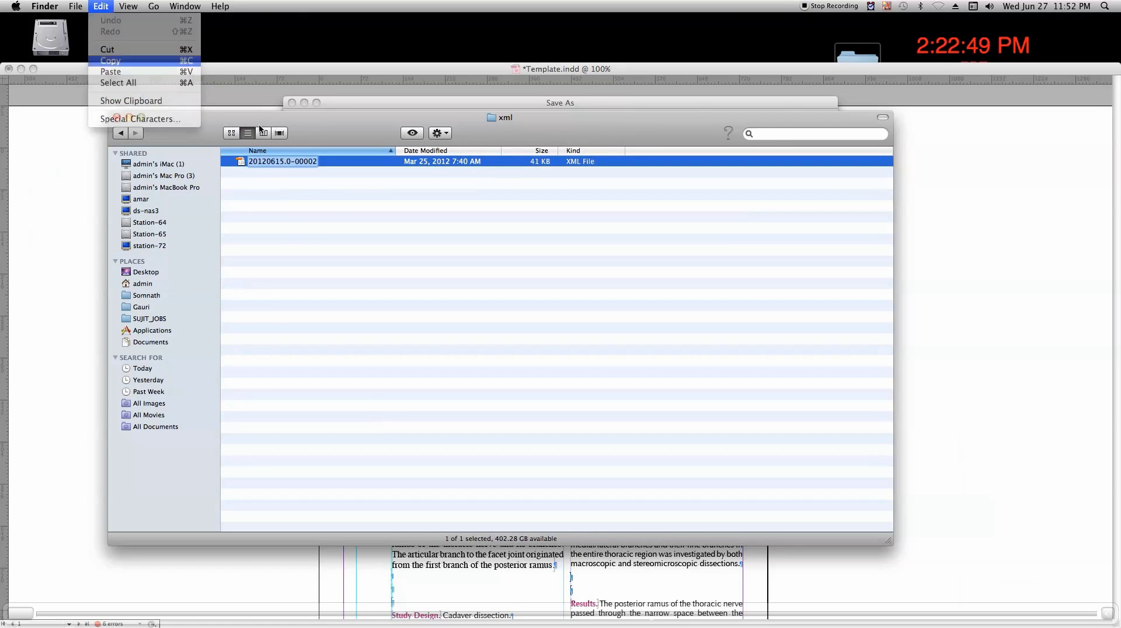
click(111, 64)
click(119, 133)
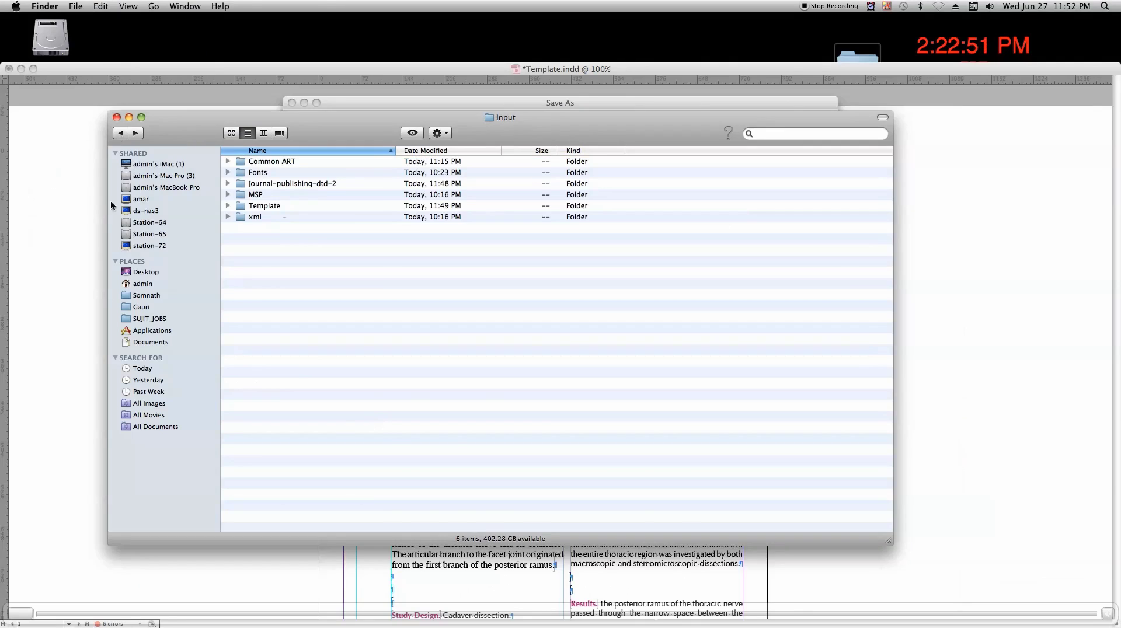
key(super+Tab)
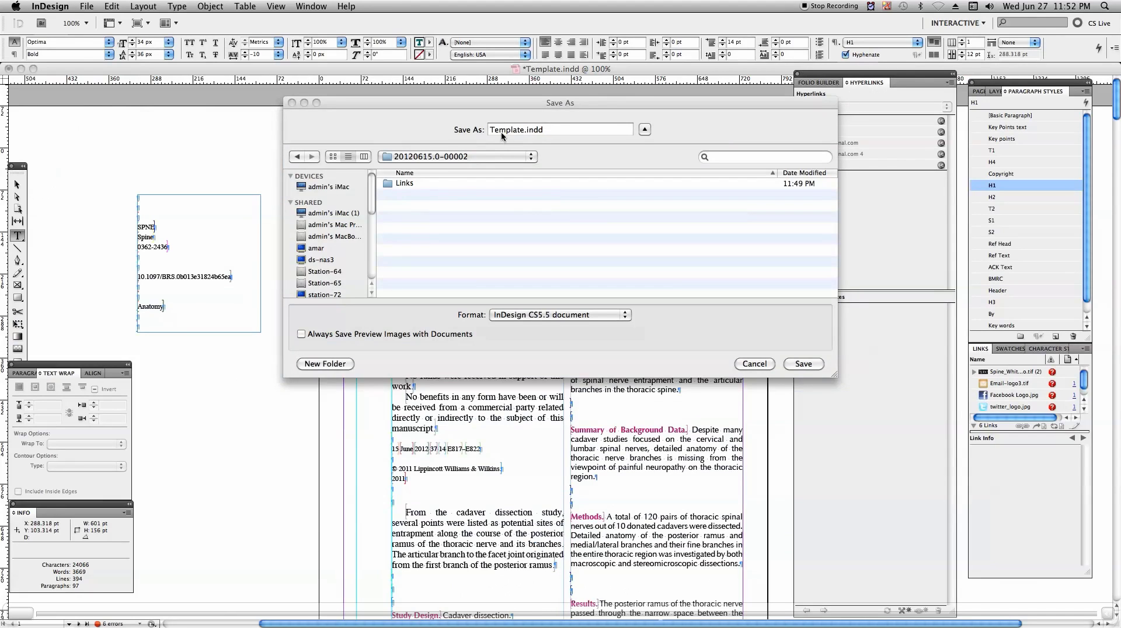
Step: Paste the article ID 20120615.0-00002 as the file name in Save As
click(501, 131)
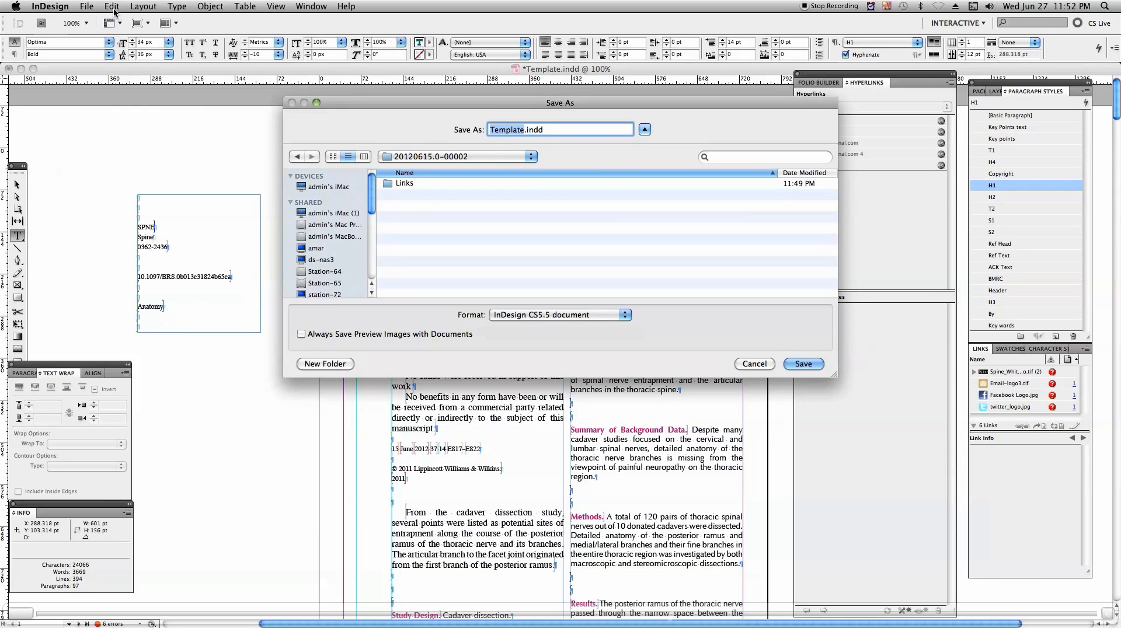
click(112, 6)
click(136, 74)
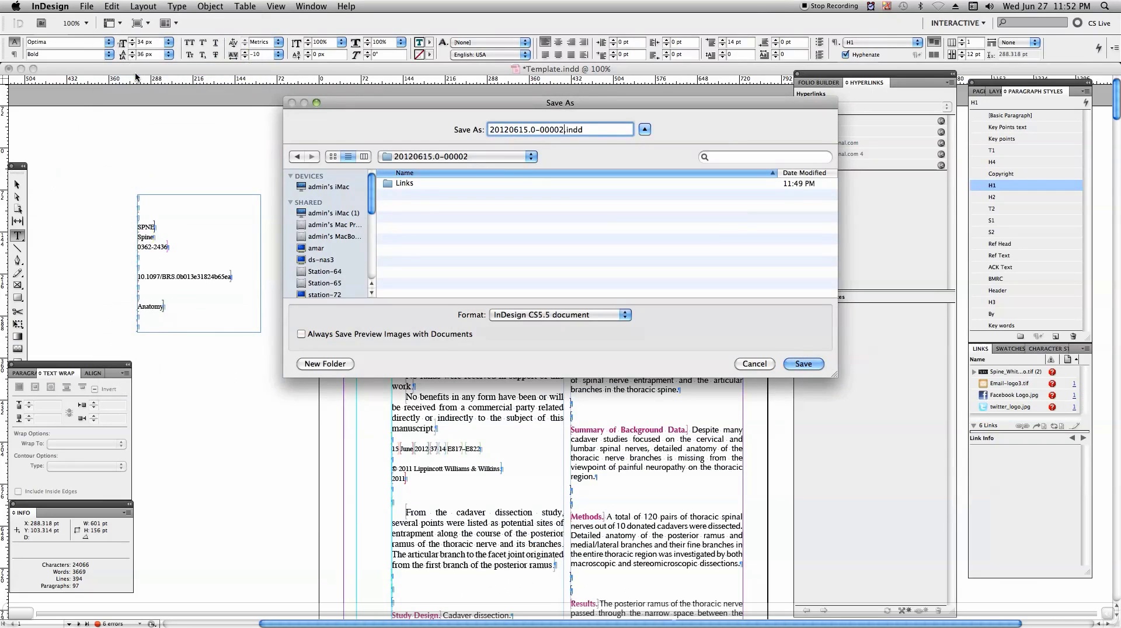
Step: Save into Desktop > BRS 37.14 > Output > 20120615.0-00002
click(458, 158)
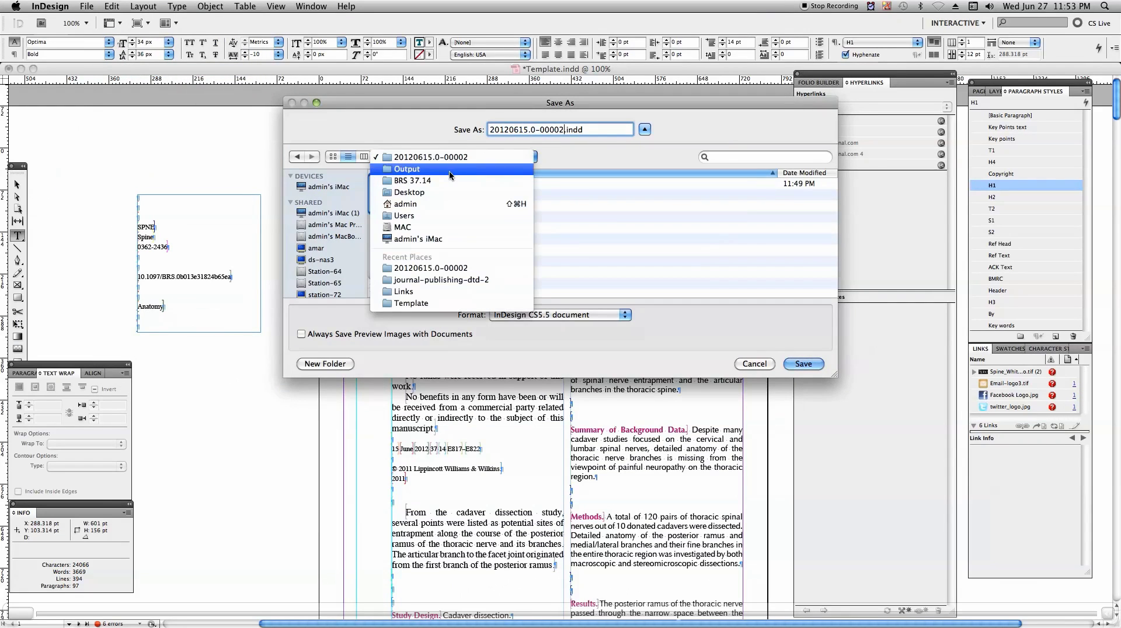
click(444, 193)
double_click(420, 183)
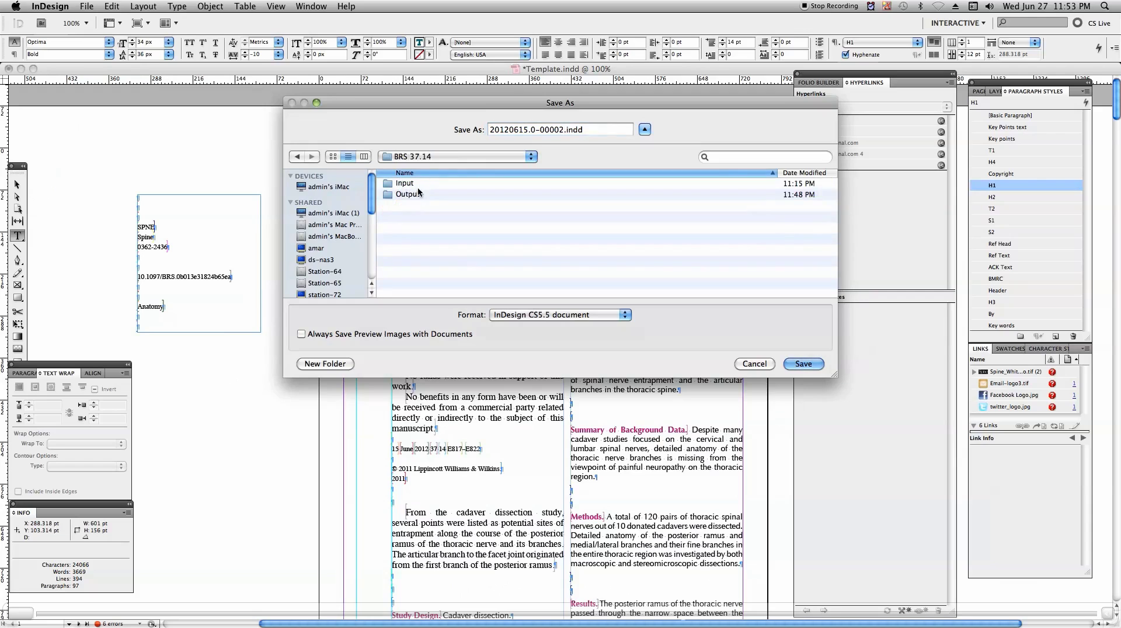
click(414, 195)
double_click(414, 194)
double_click(423, 182)
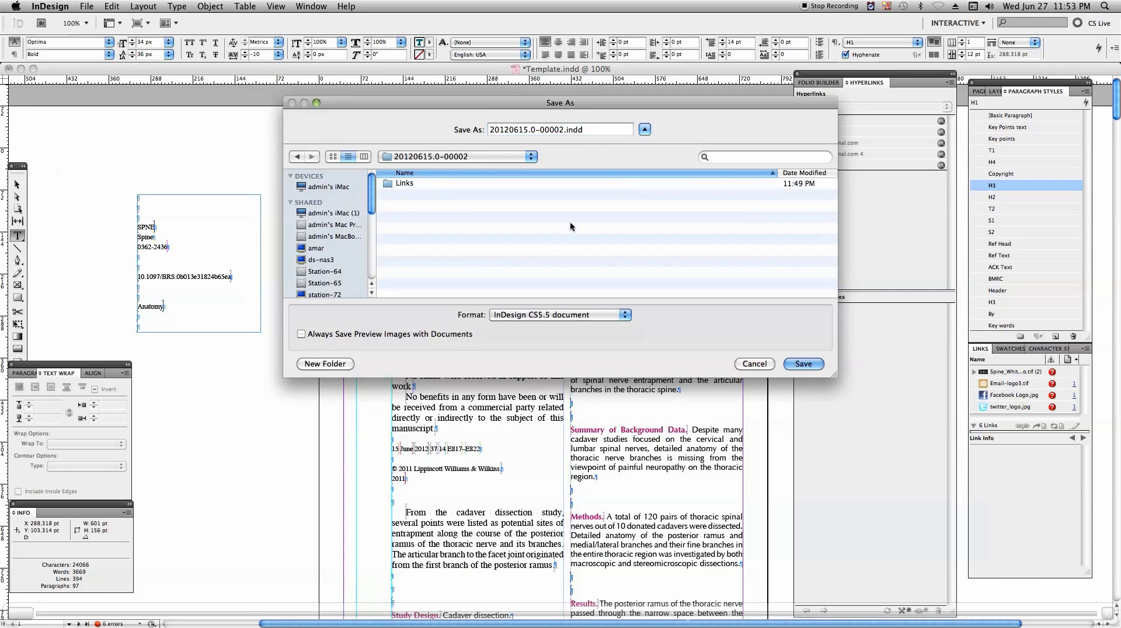
click(584, 130)
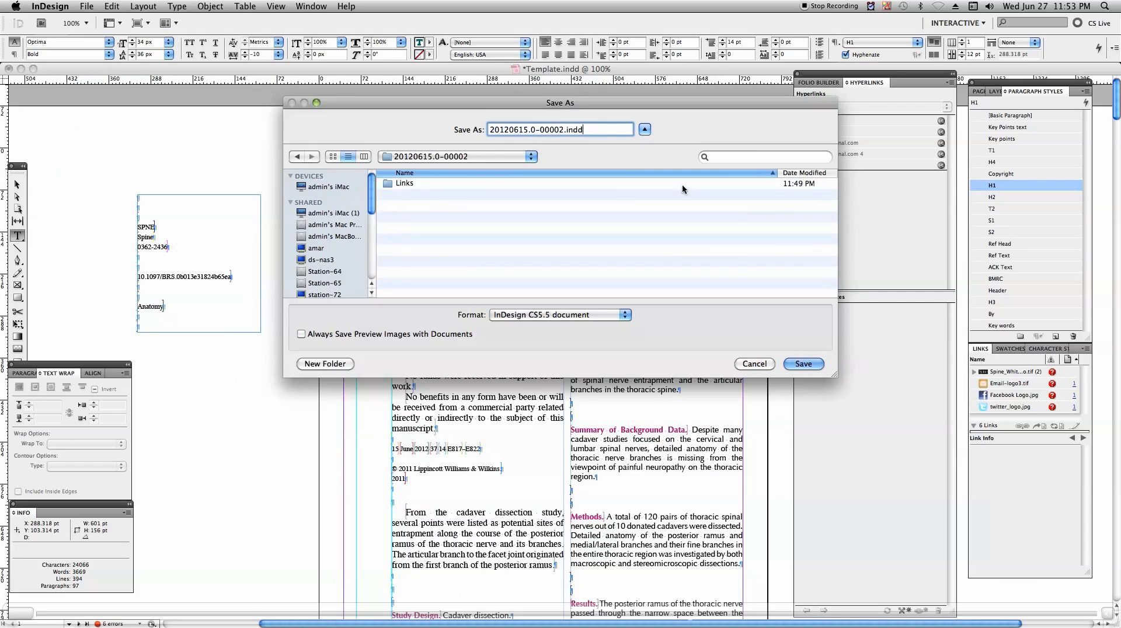
click(803, 364)
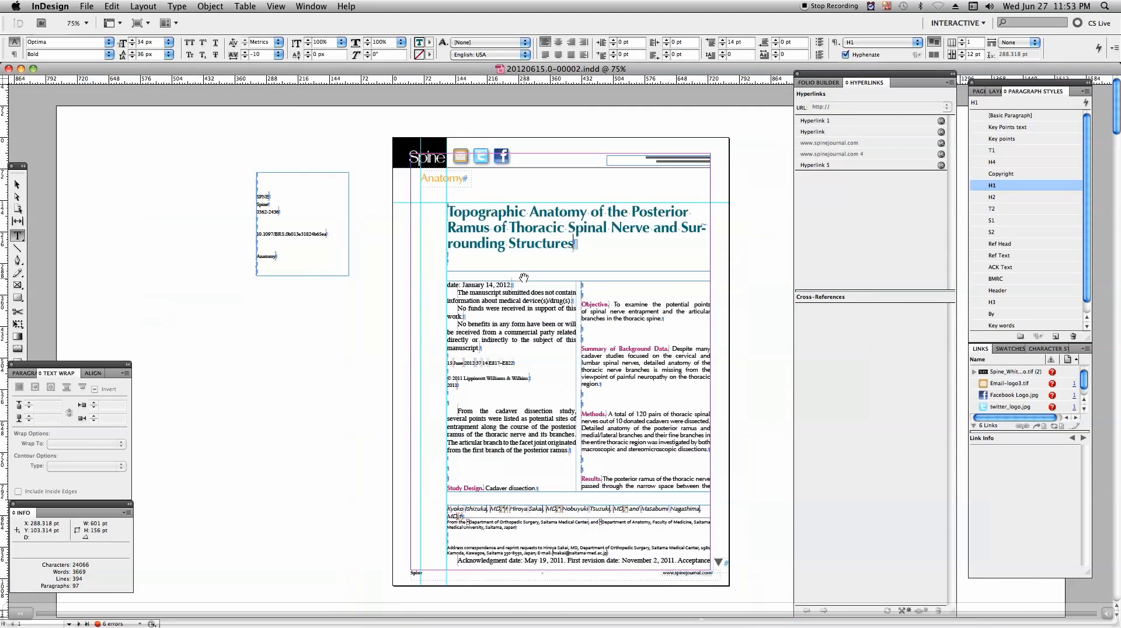
Step: Select the missing email icon image and start relinking it from the Links panel
key(super+minus)
click(18, 184)
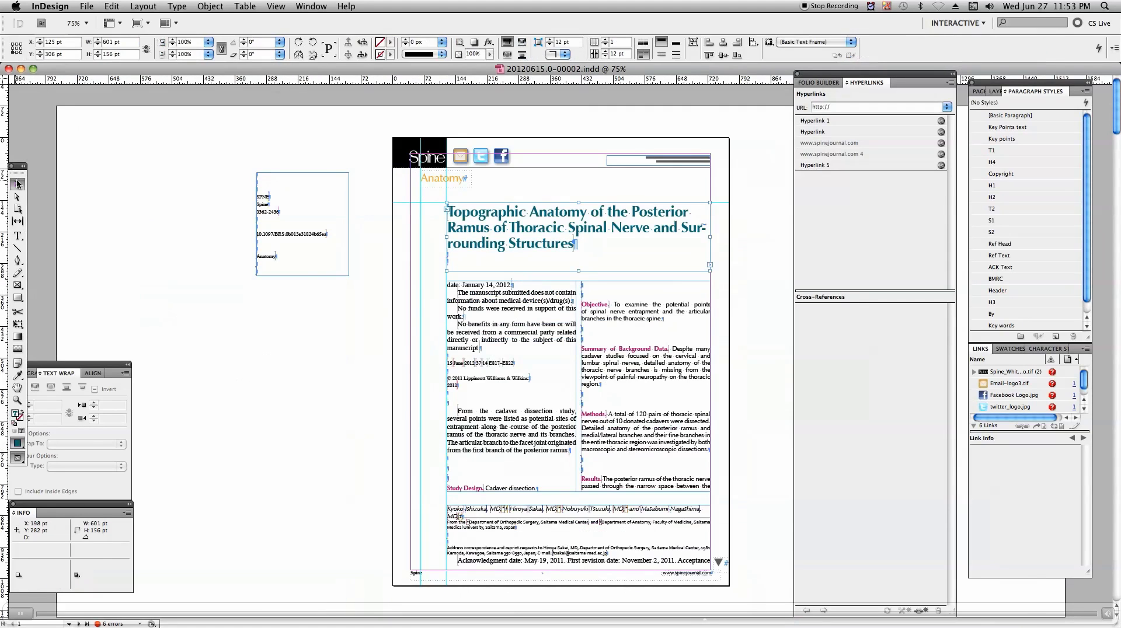
click(460, 155)
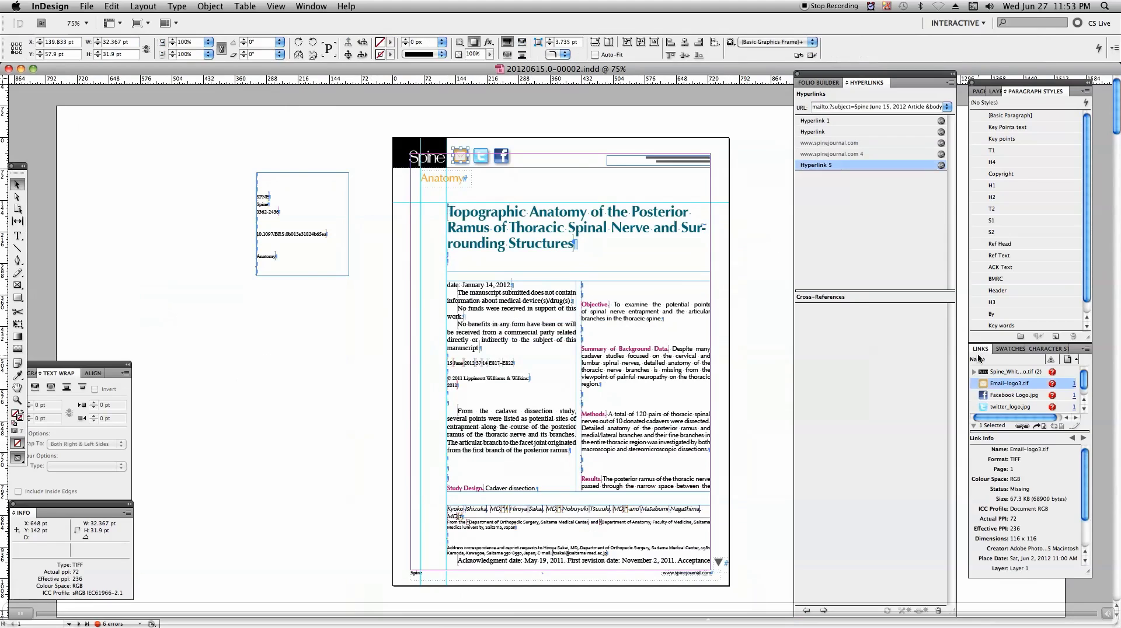
click(1019, 427)
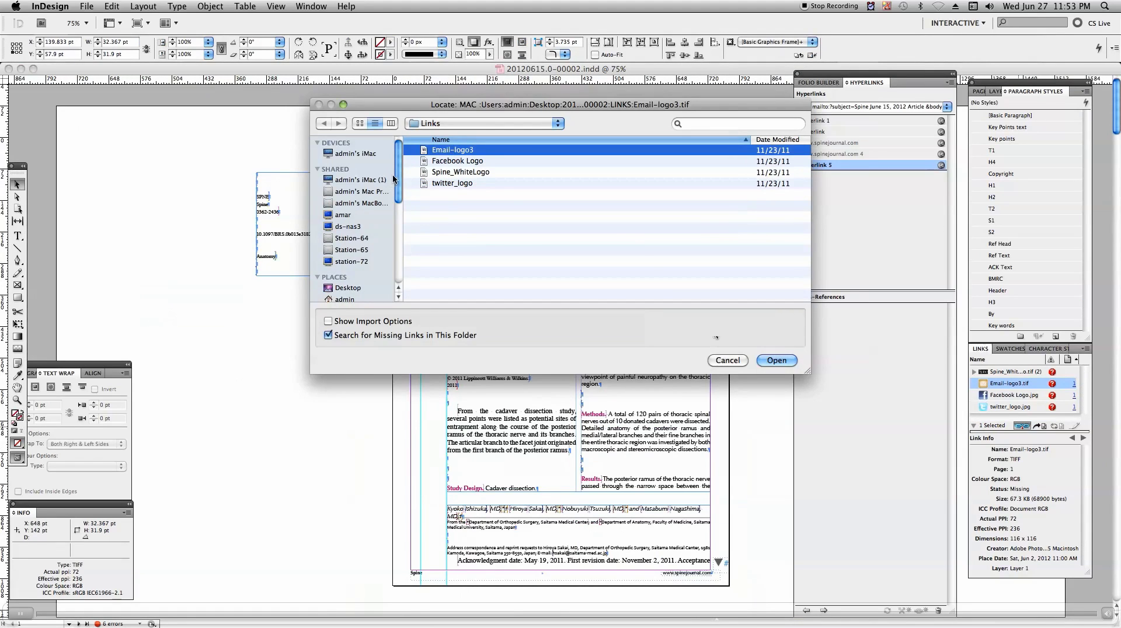
Step: Relink to Email-logo3 in Output/20120615.0-00002/Links and dismiss the information message
scroll(374, 193, down, 5)
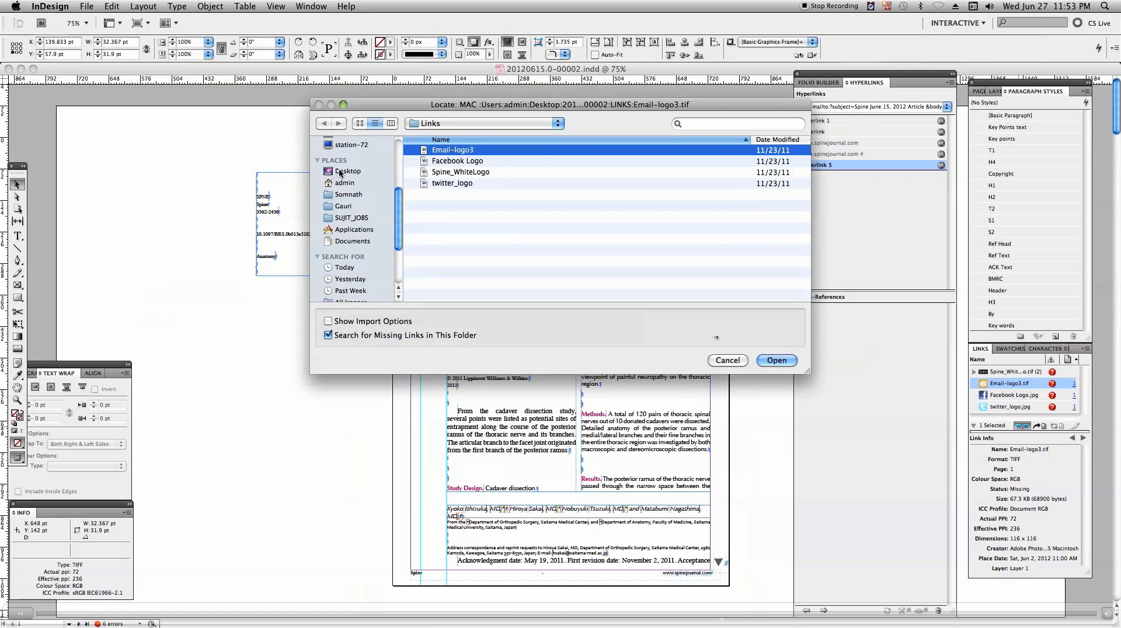
click(342, 171)
double_click(467, 152)
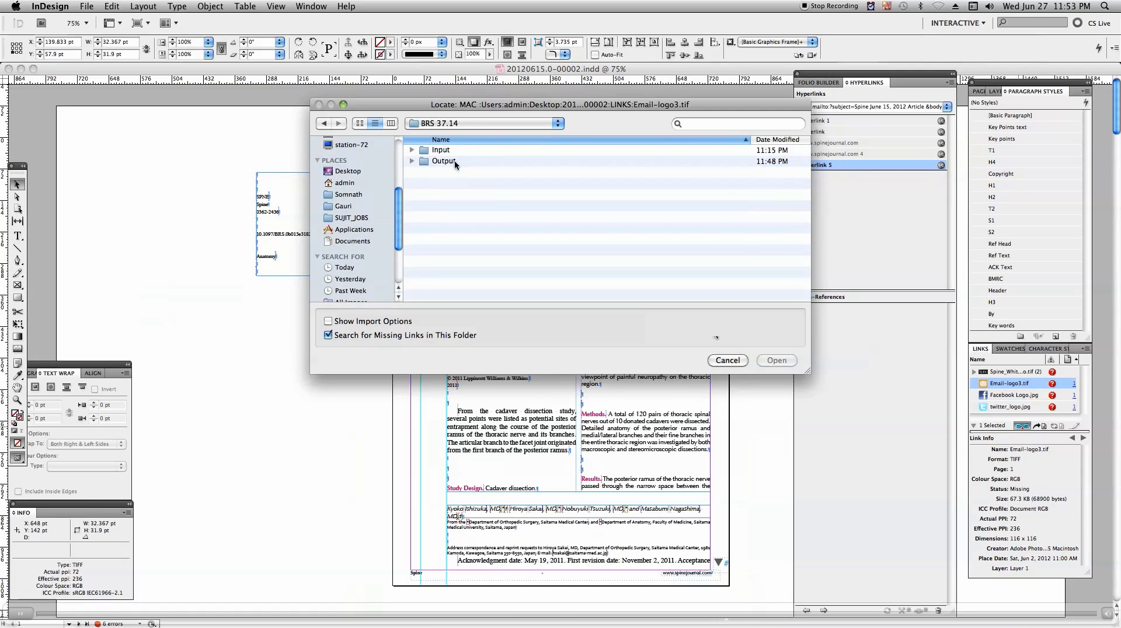
double_click(454, 160)
double_click(463, 150)
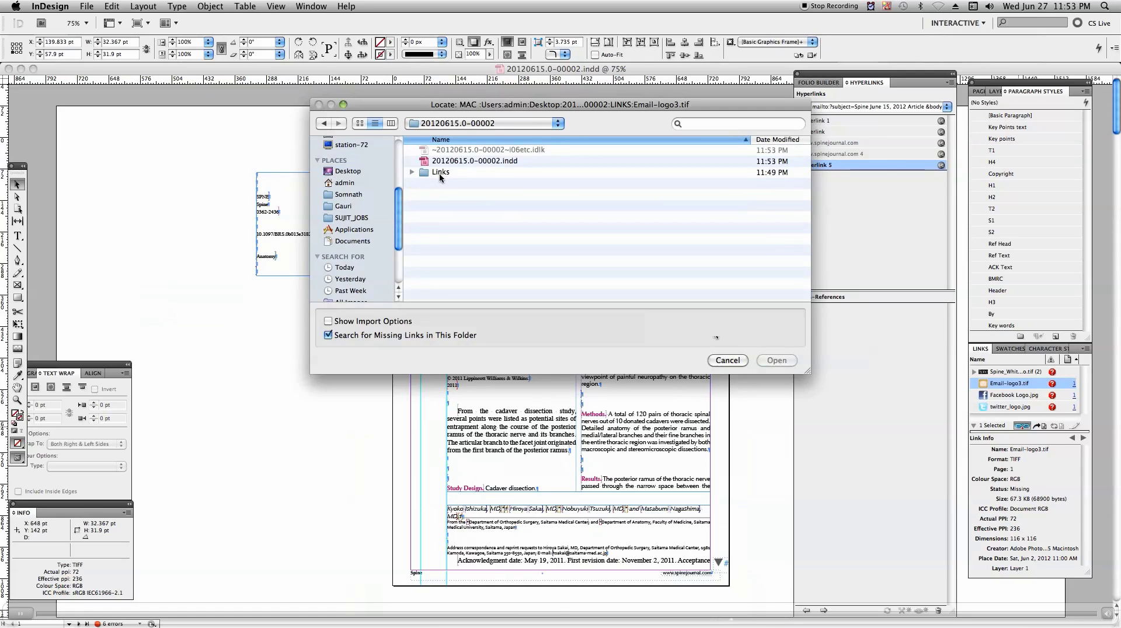
double_click(439, 173)
click(461, 161)
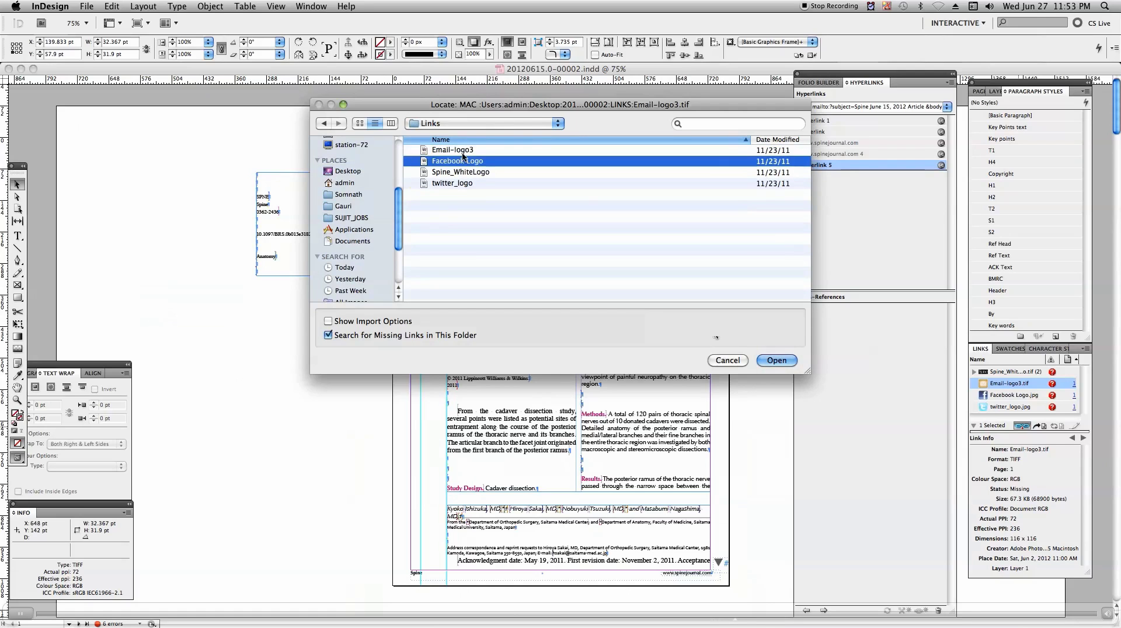
click(465, 151)
click(788, 363)
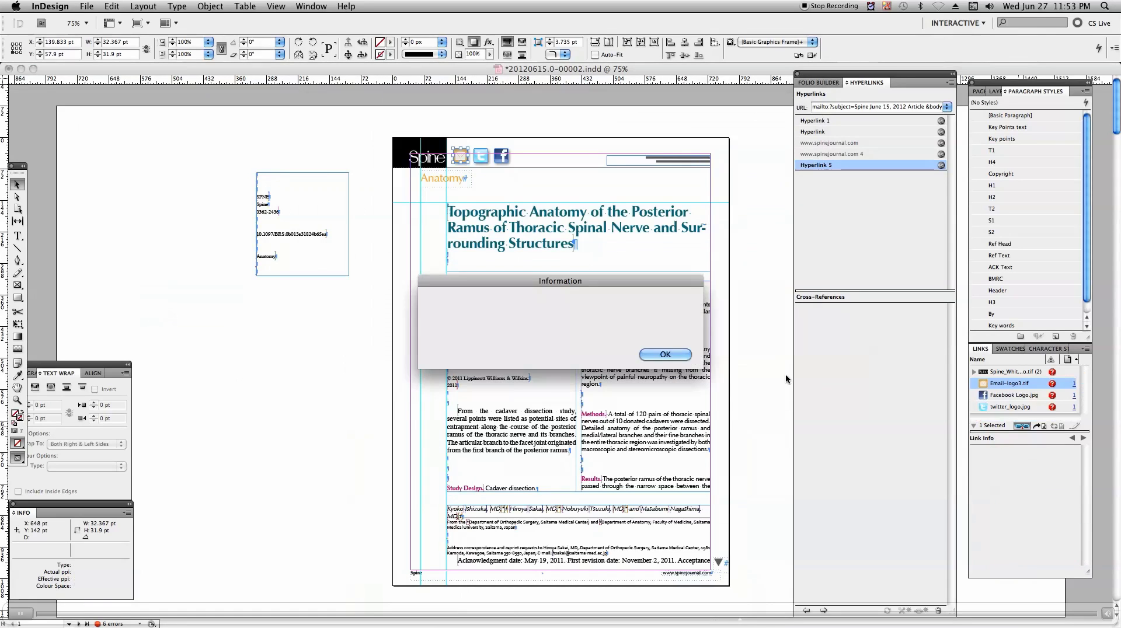
click(663, 356)
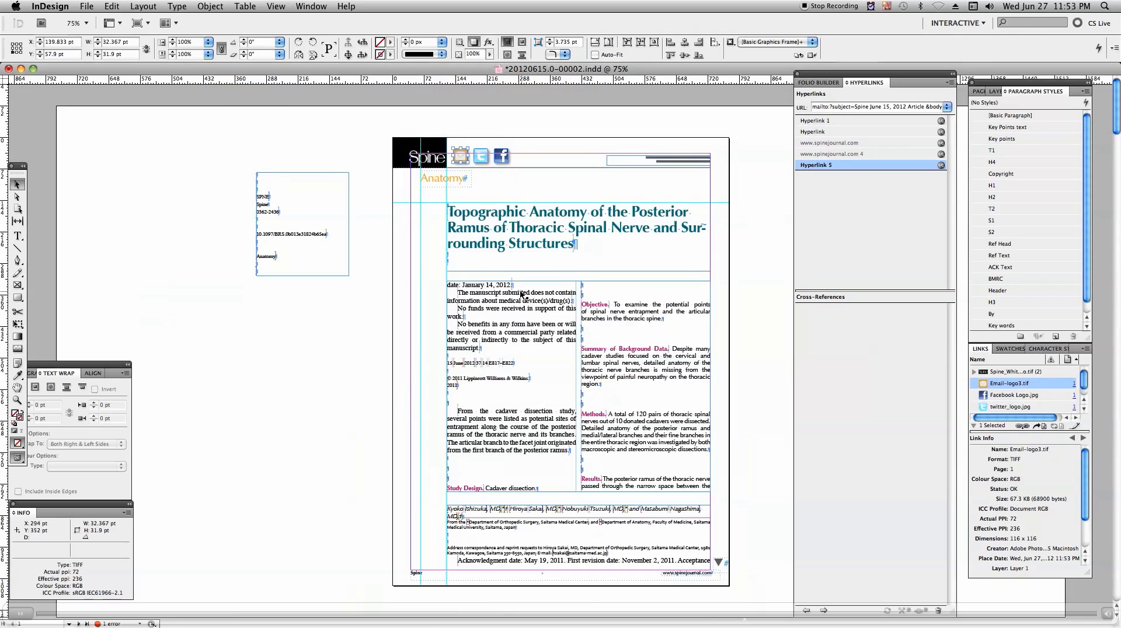
Step: Deselect the image frame and save the document via File > Save
key(super+minus)
click(345, 262)
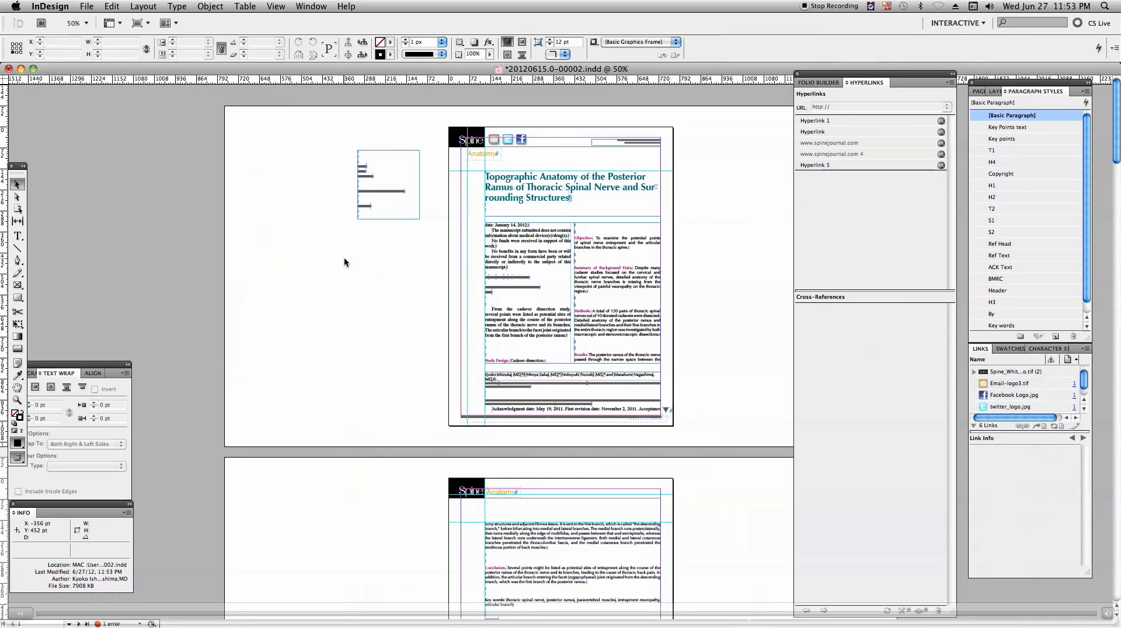
click(88, 7)
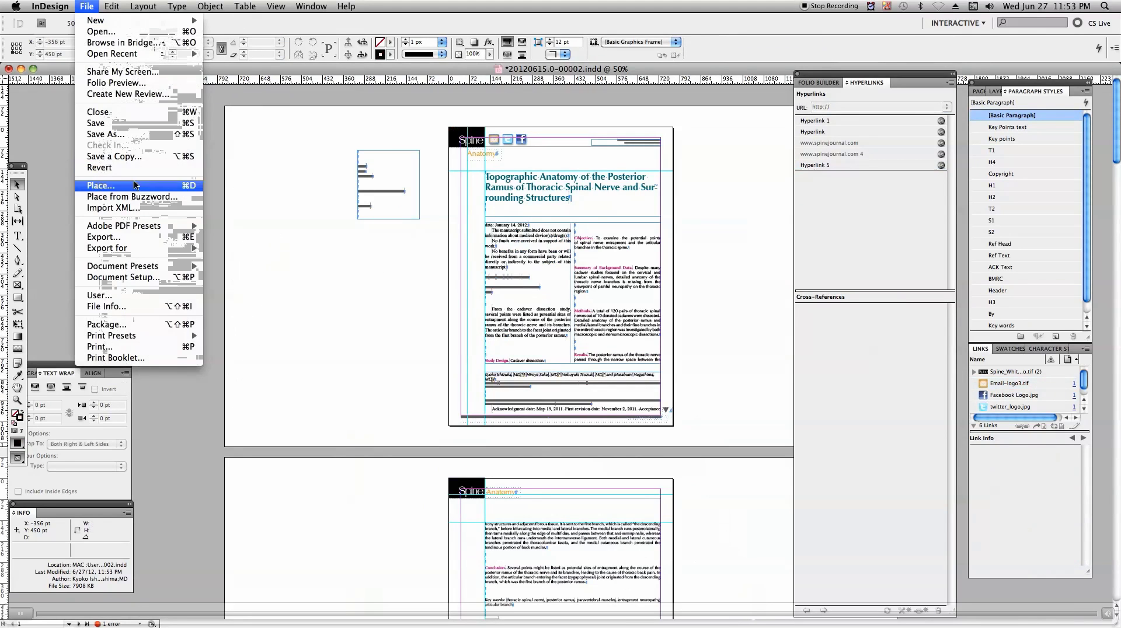
click(96, 123)
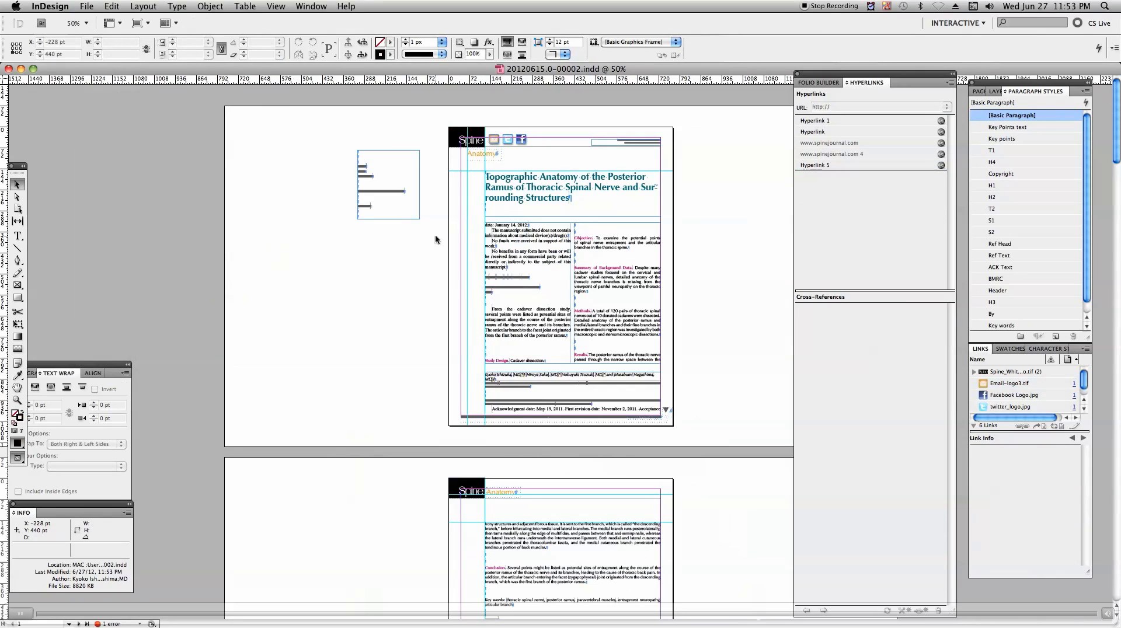
Step: Zoom in on the article title and select from its end into the empty paragraph
key(super+space)
drag(389, 119, 742, 302)
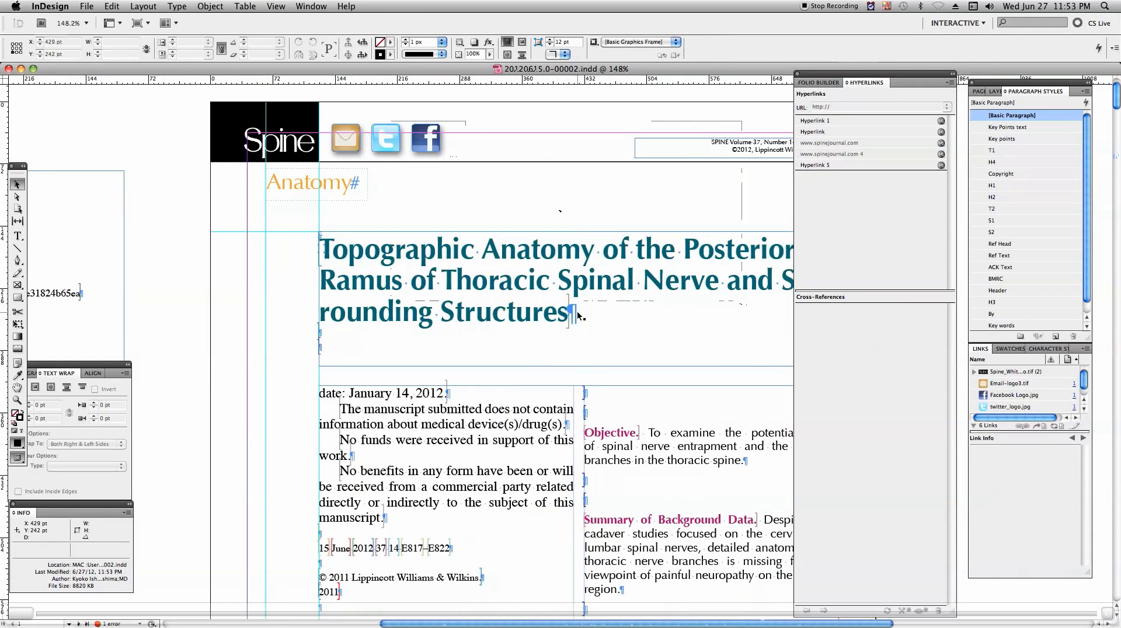
double_click(527, 309)
scroll(418, 291, right, 4)
scroll(418, 290, down, 1)
drag(418, 290, 427, 326)
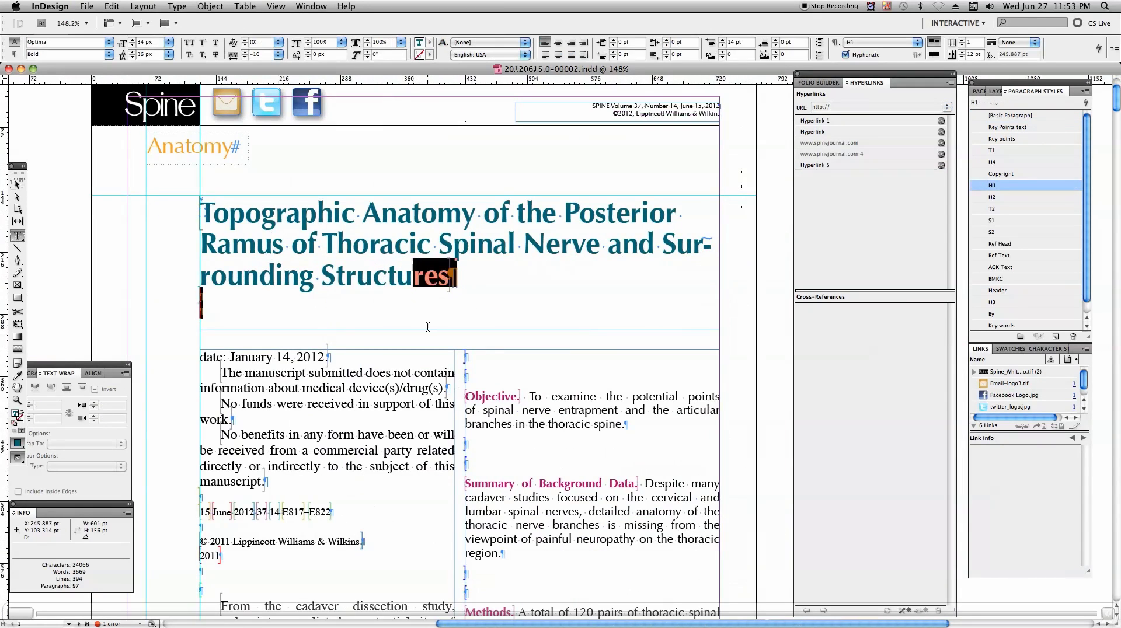
Step: In Story Editor, delete the two paragraph breaks after the title, then close it
click(111, 6)
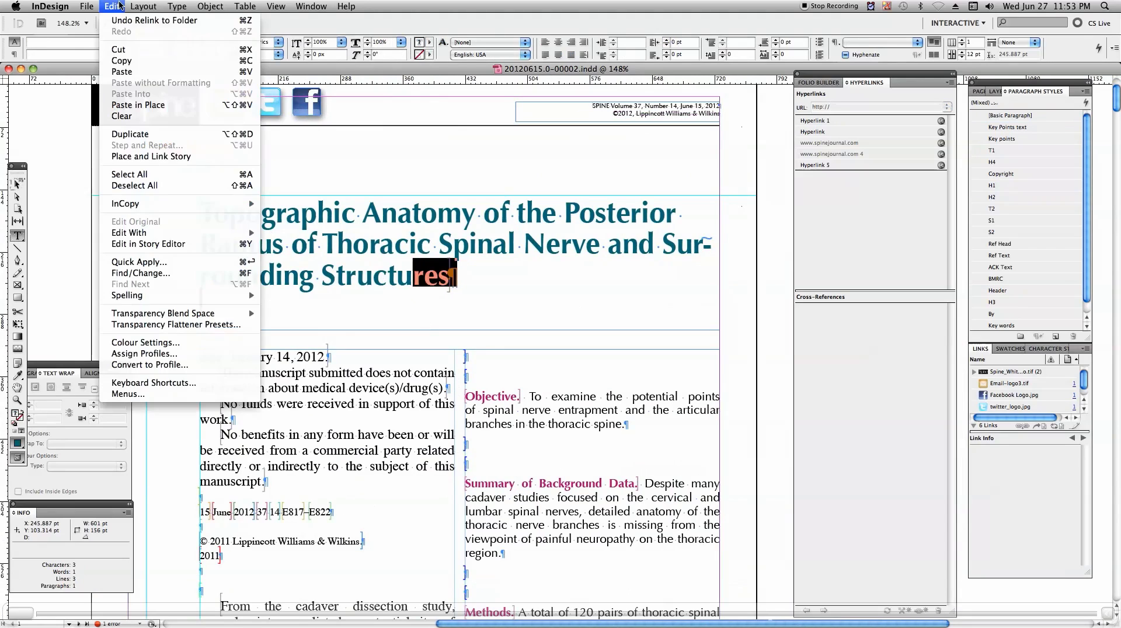
click(154, 244)
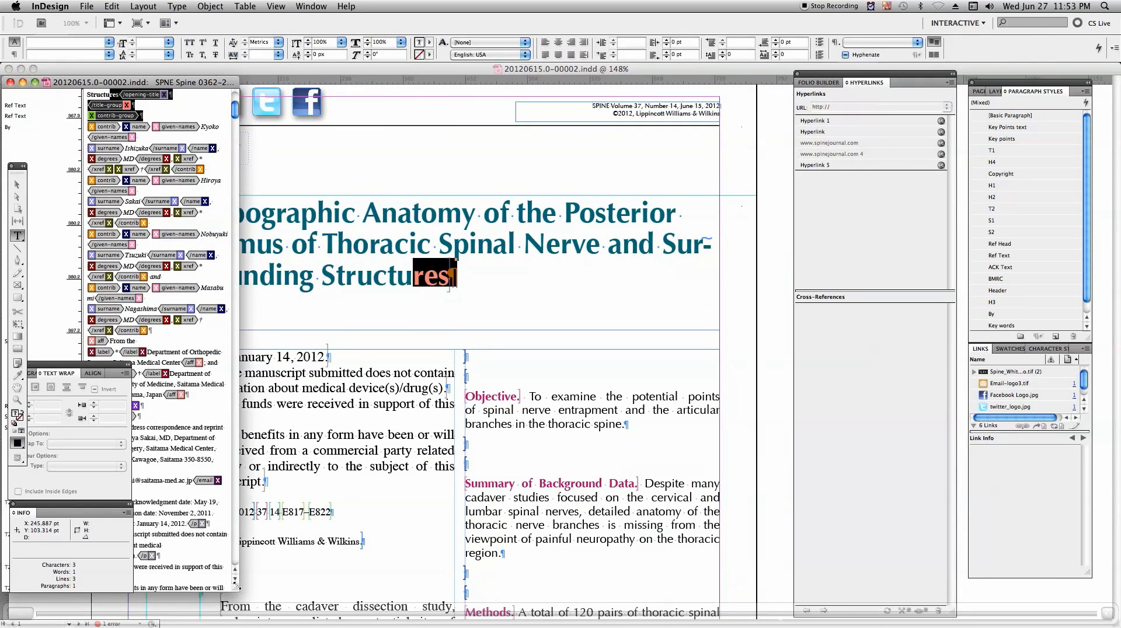
drag(237, 586, 679, 623)
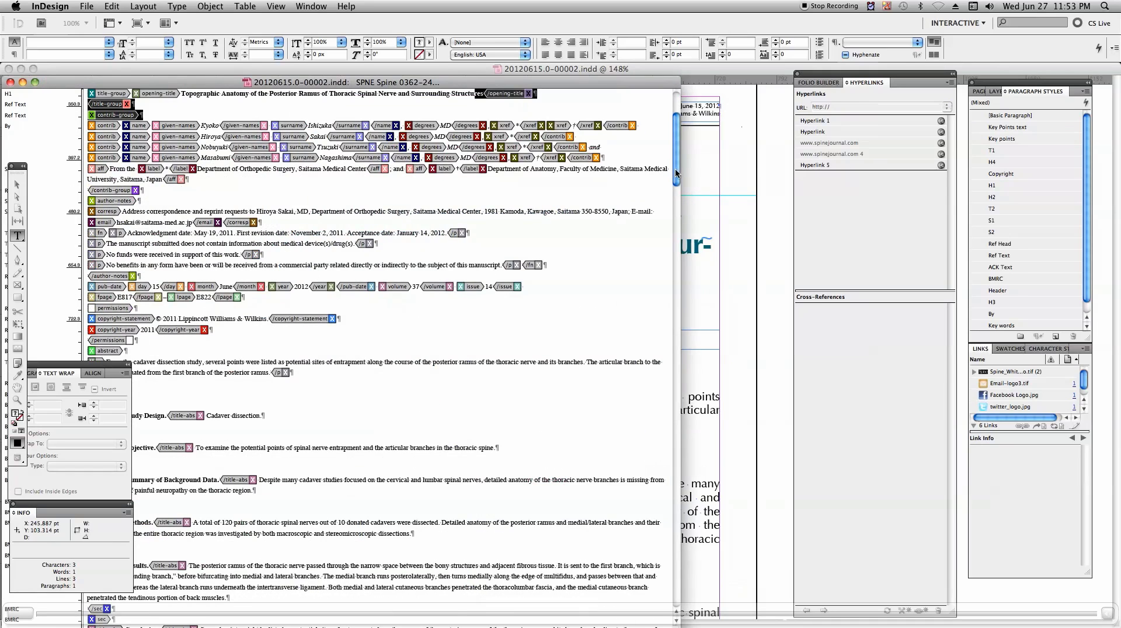
drag(675, 174, 680, 123)
click(557, 255)
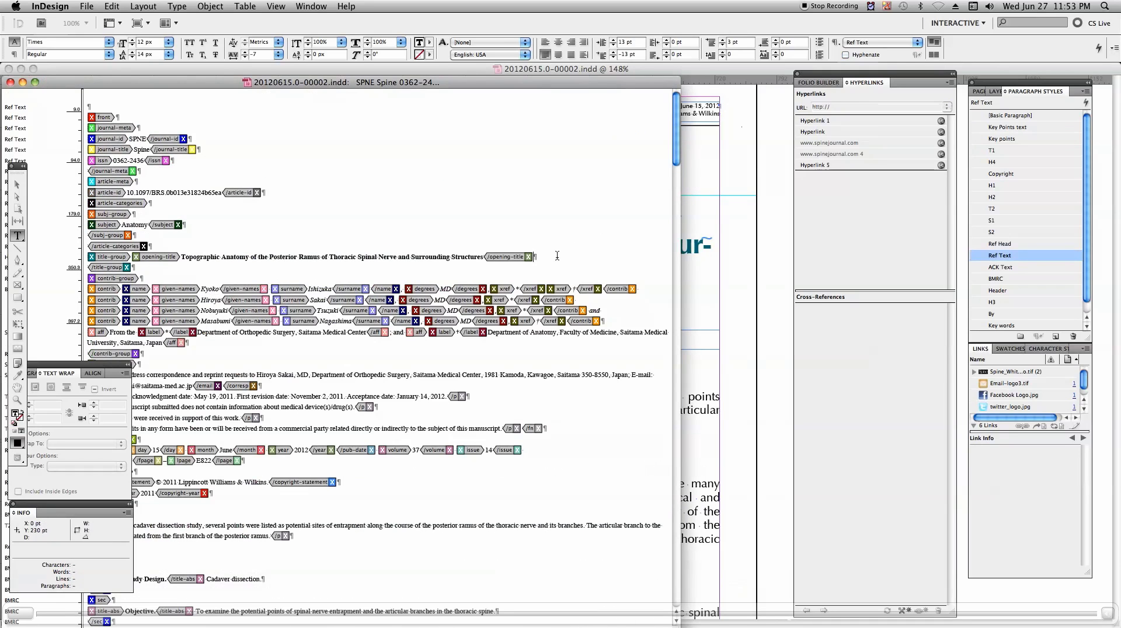
key(Delete)
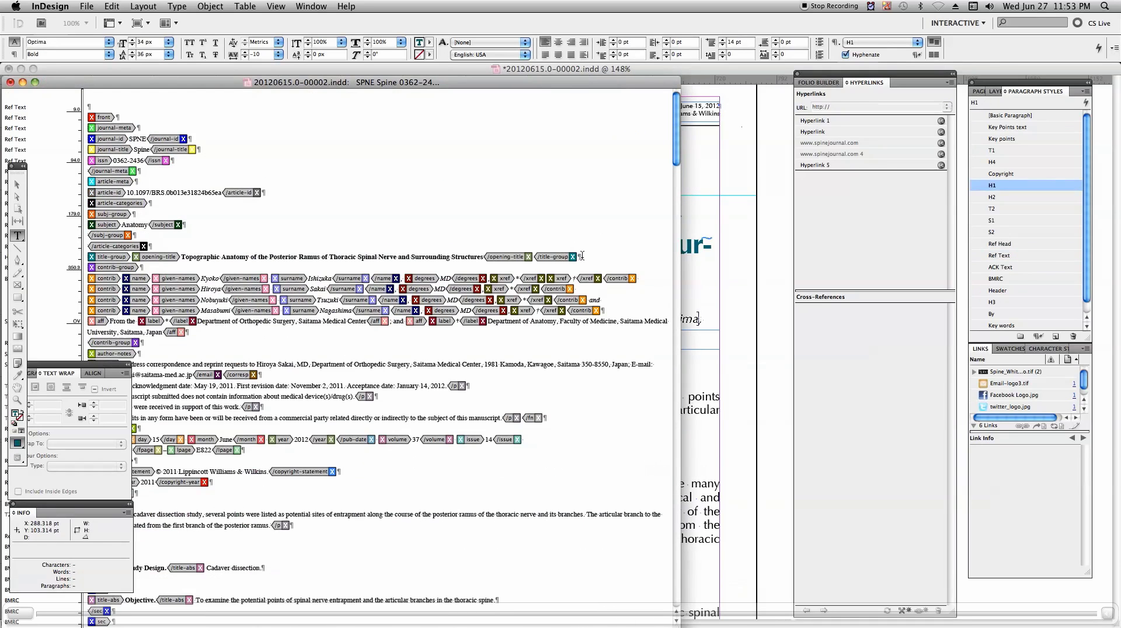
key(Delete)
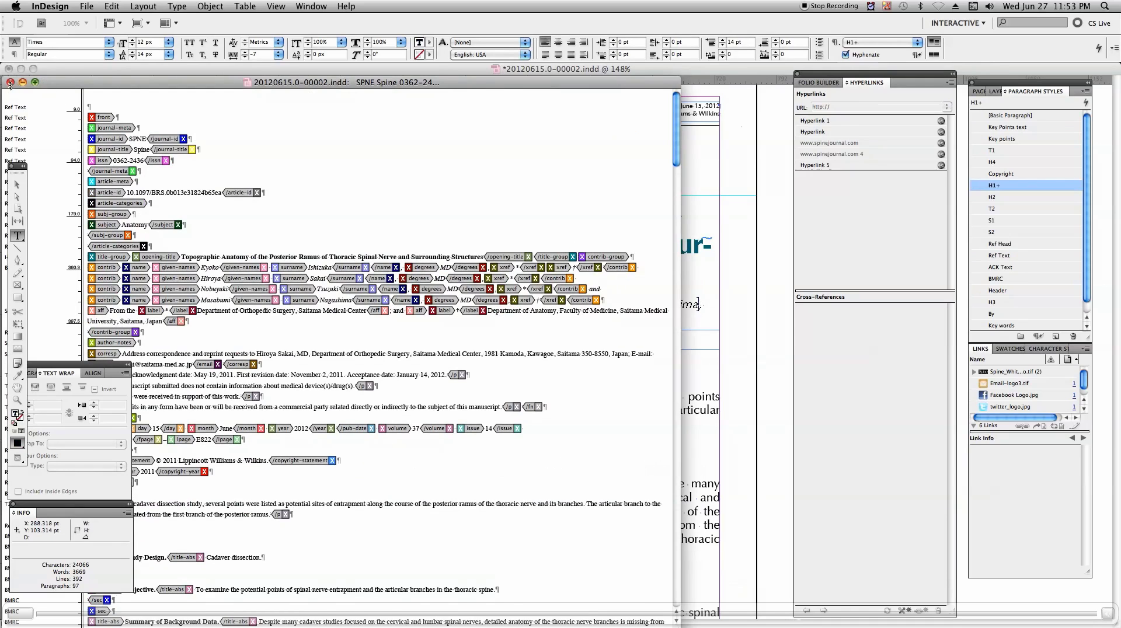
click(10, 82)
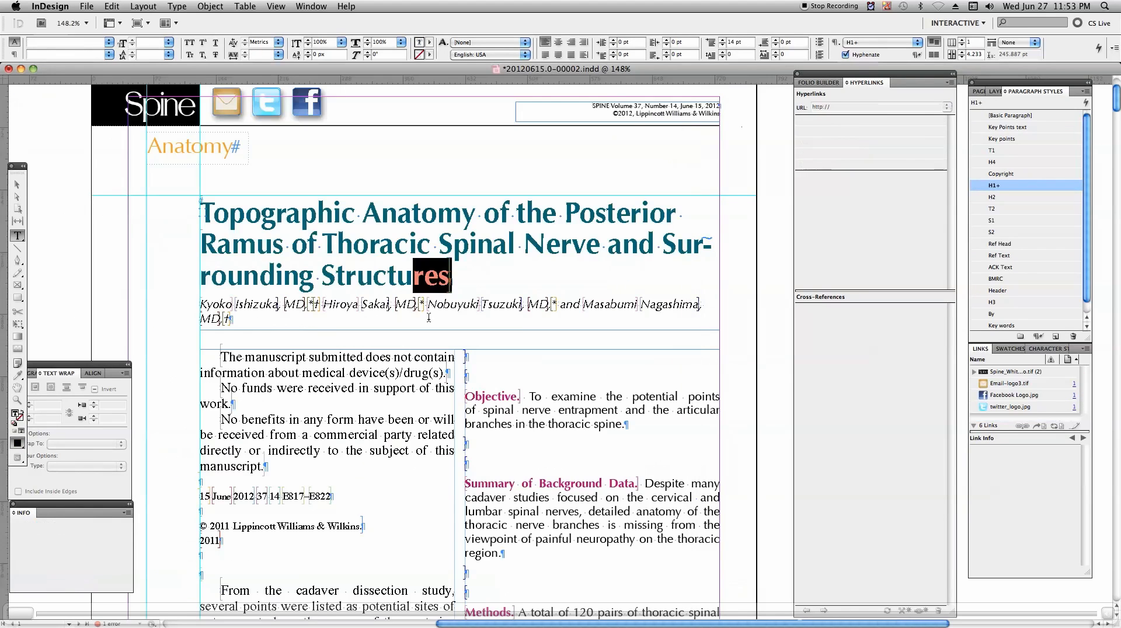
Step: Insert a forced line break before 'and Surrounding Structures' in the title
click(608, 237)
key(shift+Return)
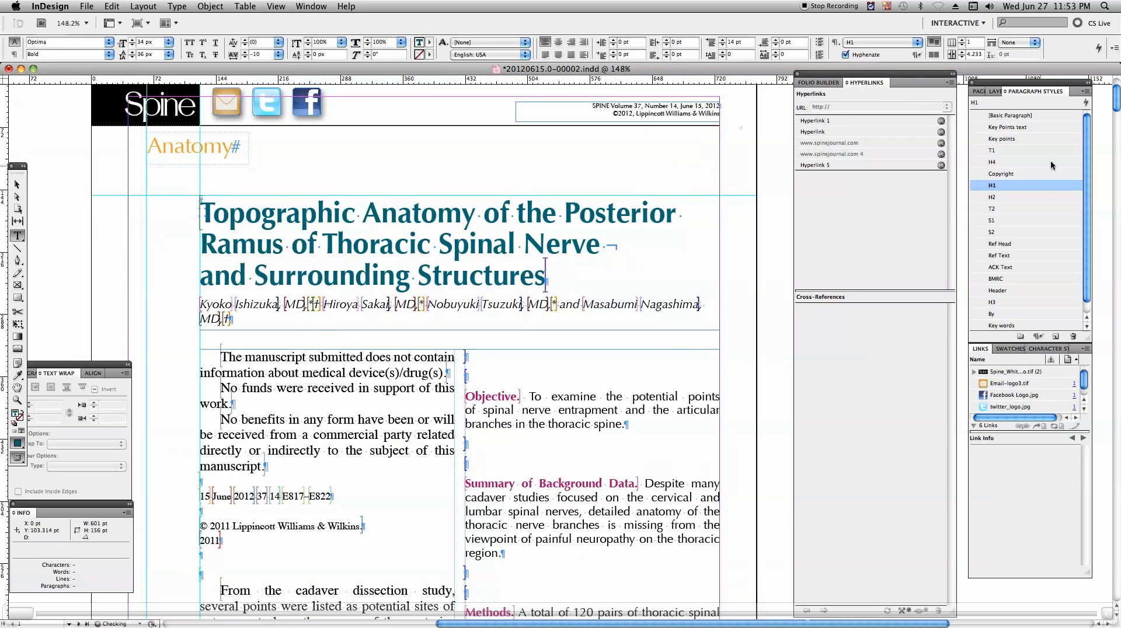
scroll(478, 214, down, 5)
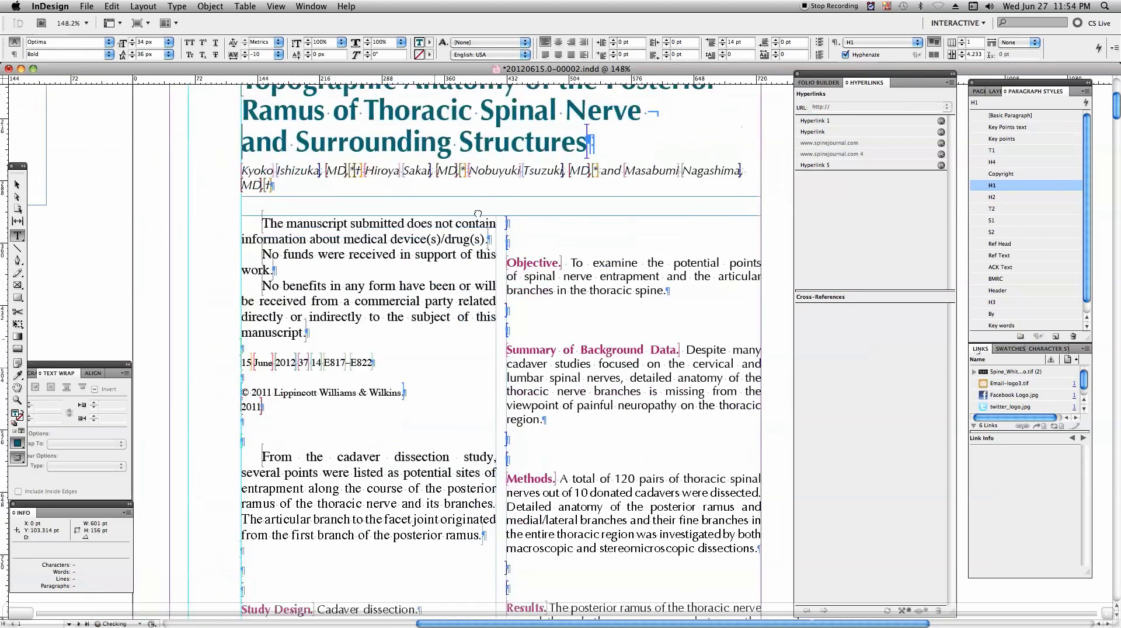
scroll(478, 214, down, 2)
Step: Move the disclosure text frame onto the pasteboard and shorten it so Study Design starts the abstract
click(490, 435)
key(super+1)
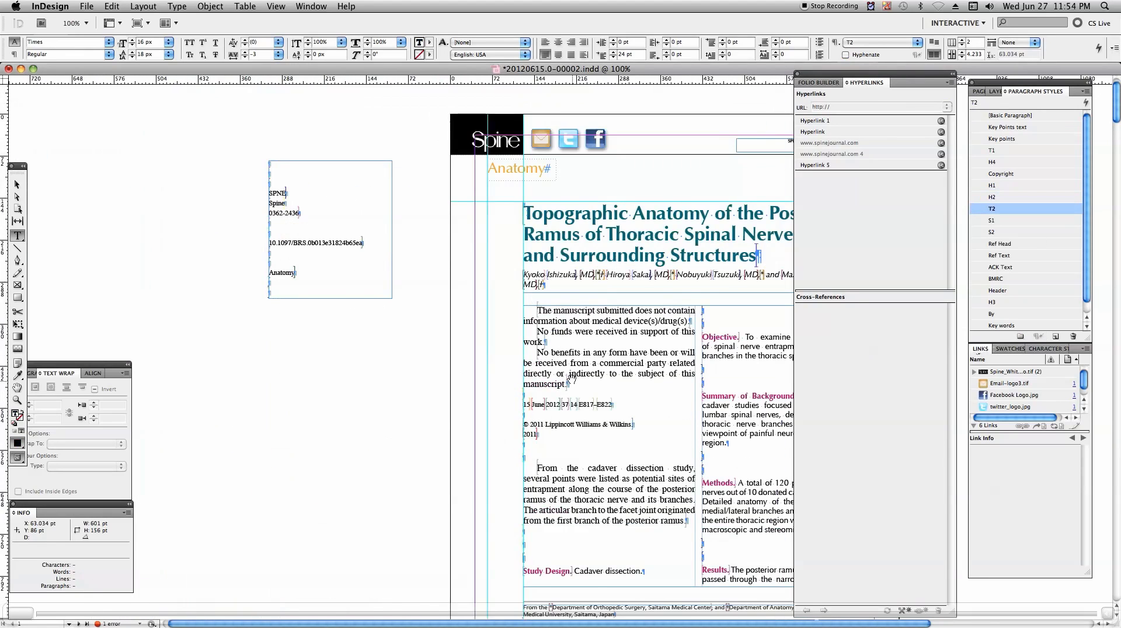
drag(571, 379, 487, 303)
key(Escape)
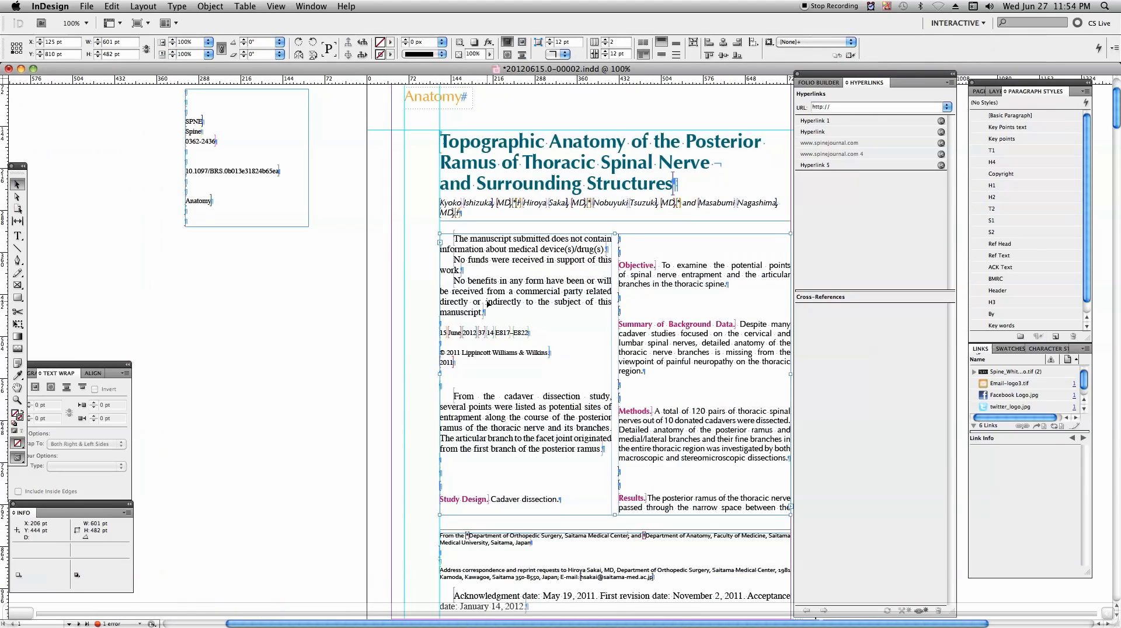
key(m)
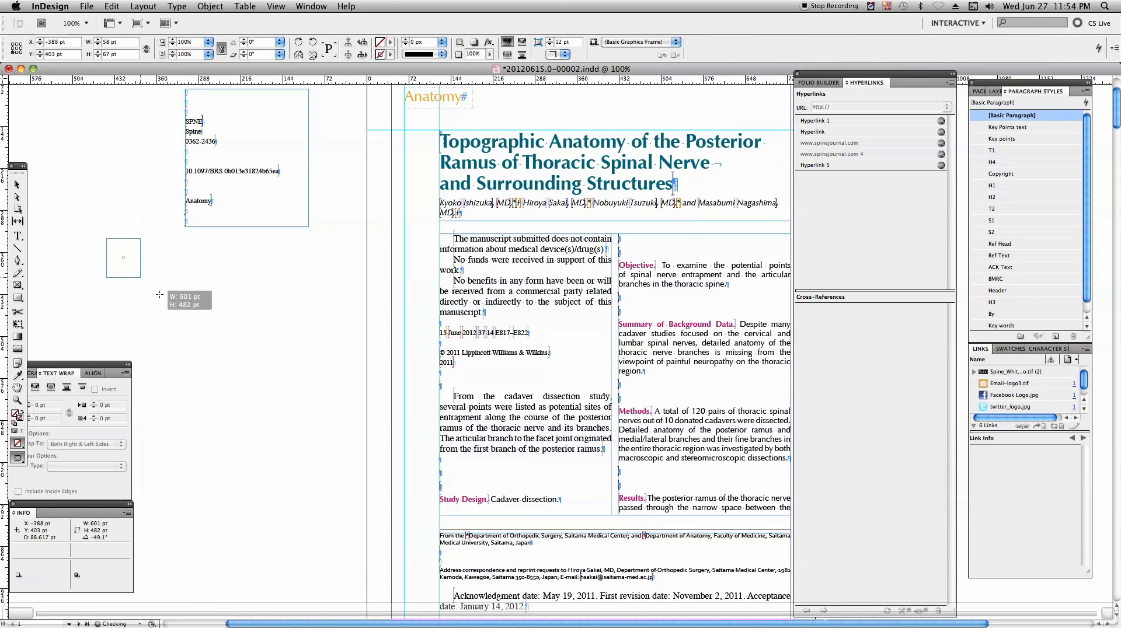
drag(107, 238, 352, 481)
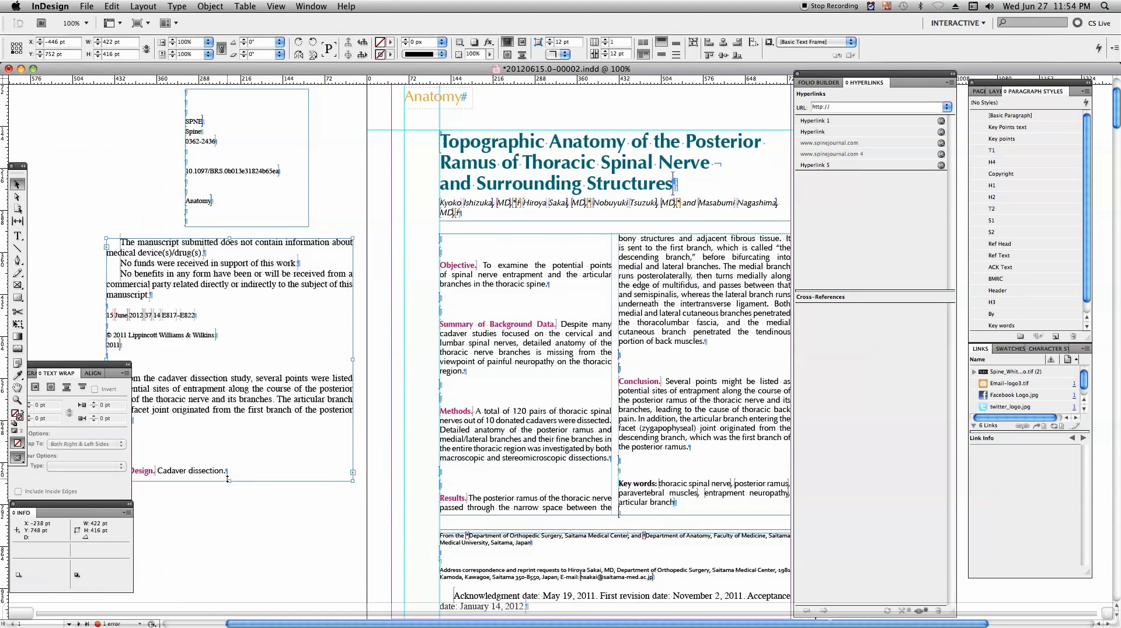
drag(228, 480, 229, 460)
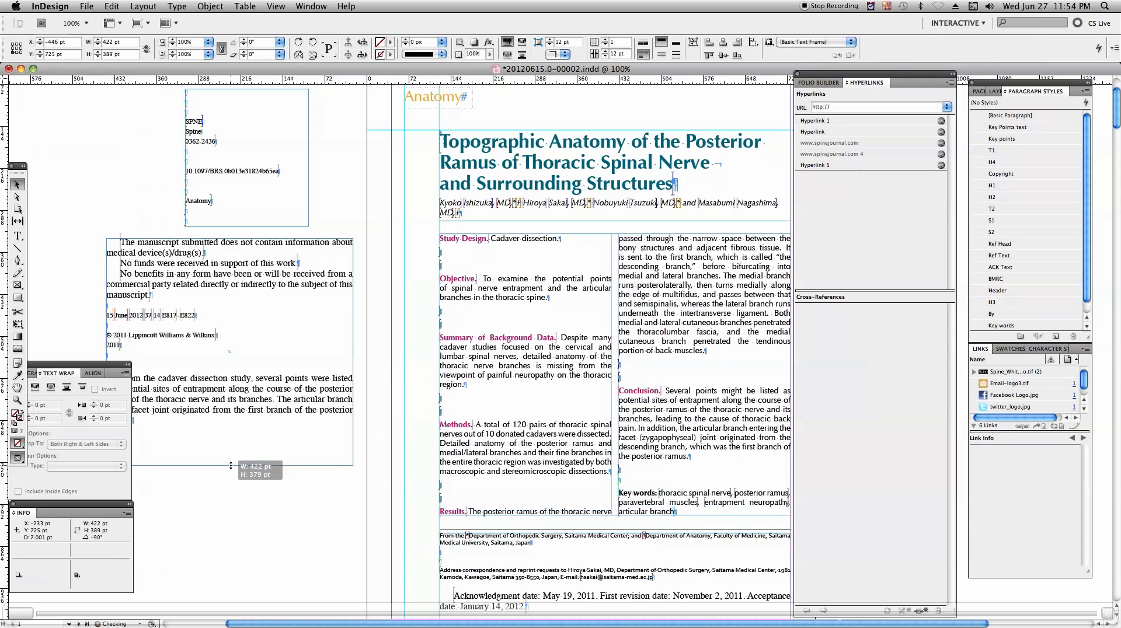
double_click(510, 252)
Step: Select all the abstract text and open it in Story Editor
scroll(510, 252, right, 5)
scroll(509, 252, down, 1)
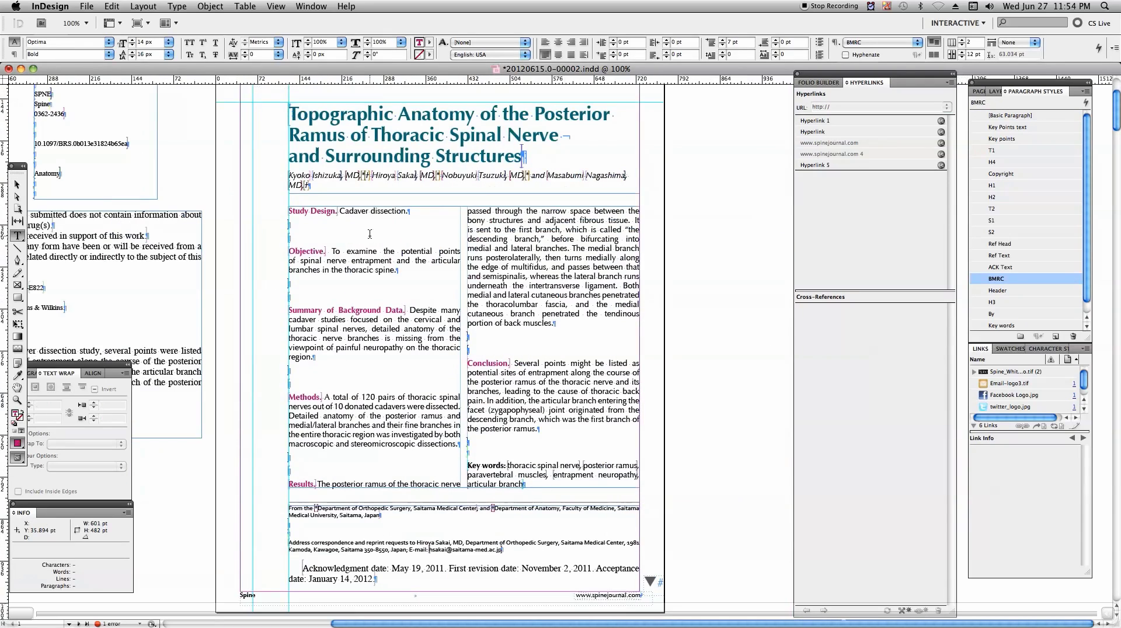
key(super+a)
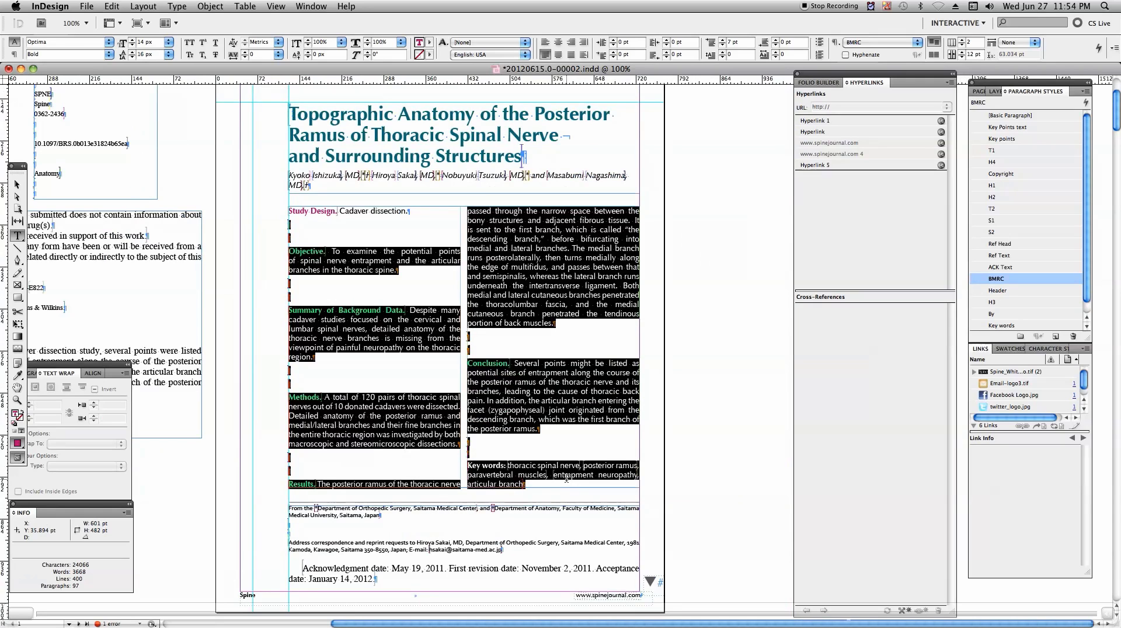
click(134, 6)
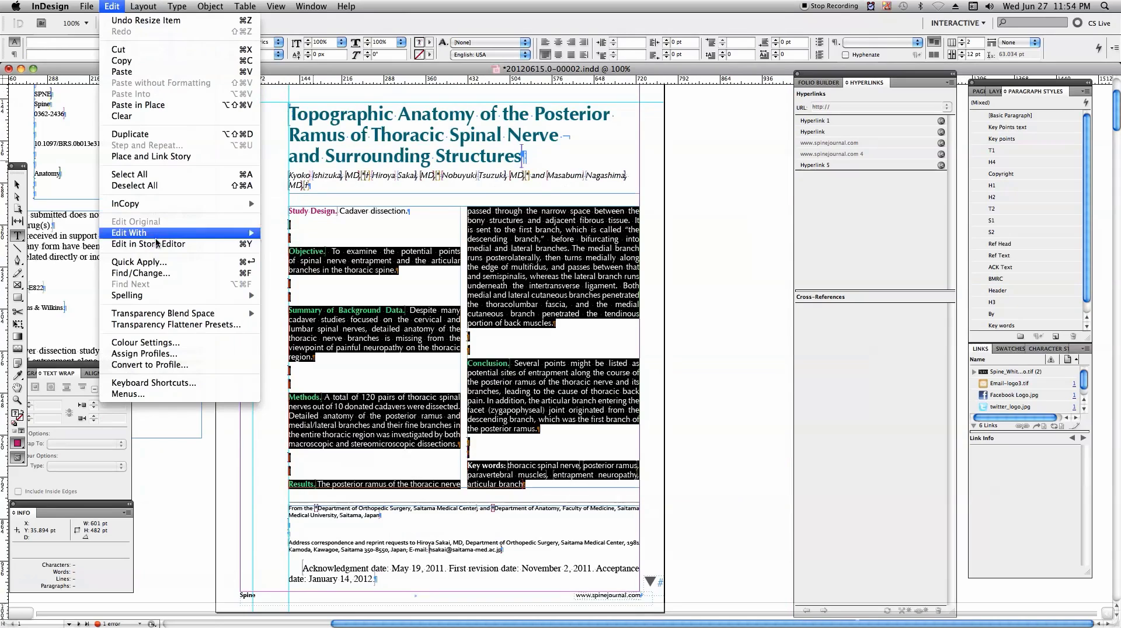
click(157, 243)
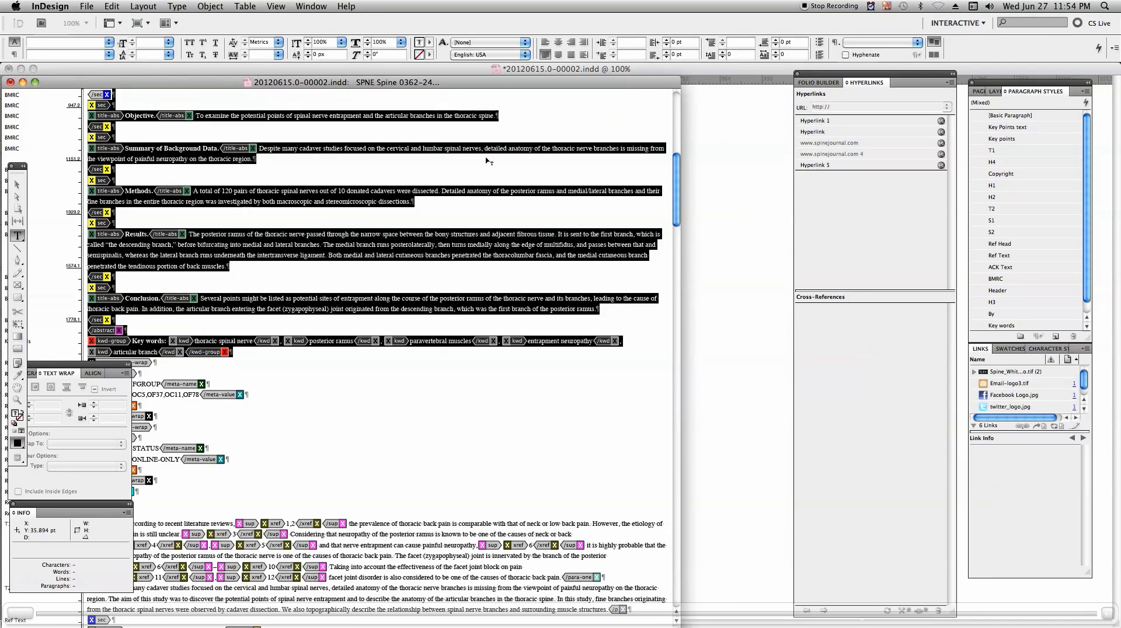
drag(676, 164, 681, 155)
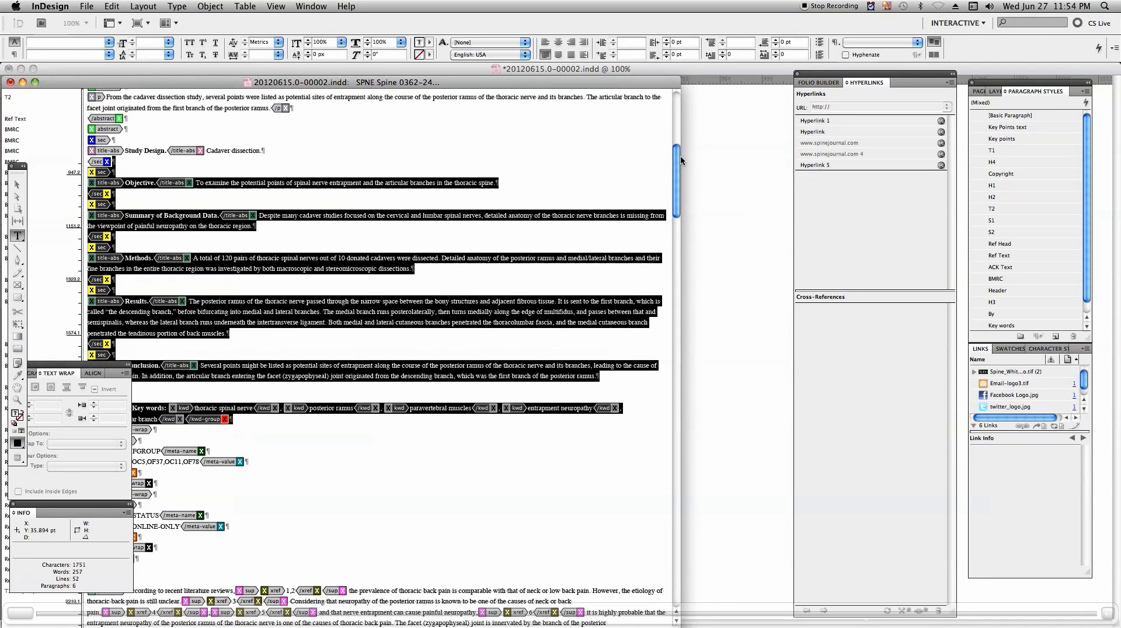
Step: Delete the empty lines after Cadaver dissection, Objective and the background summary
click(291, 154)
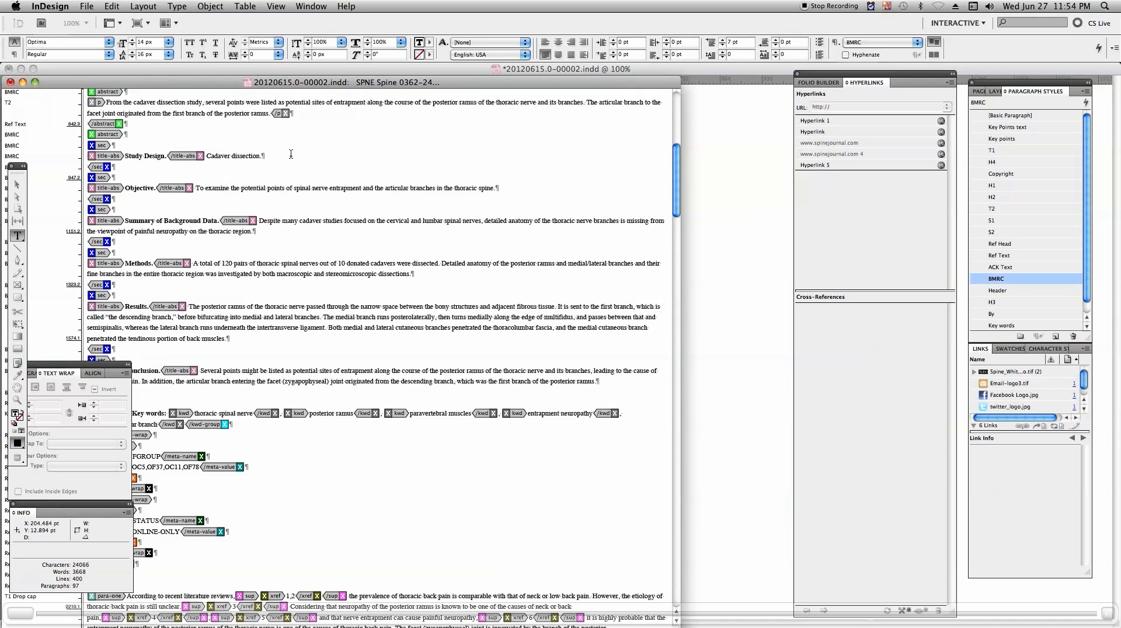
key(Delete)
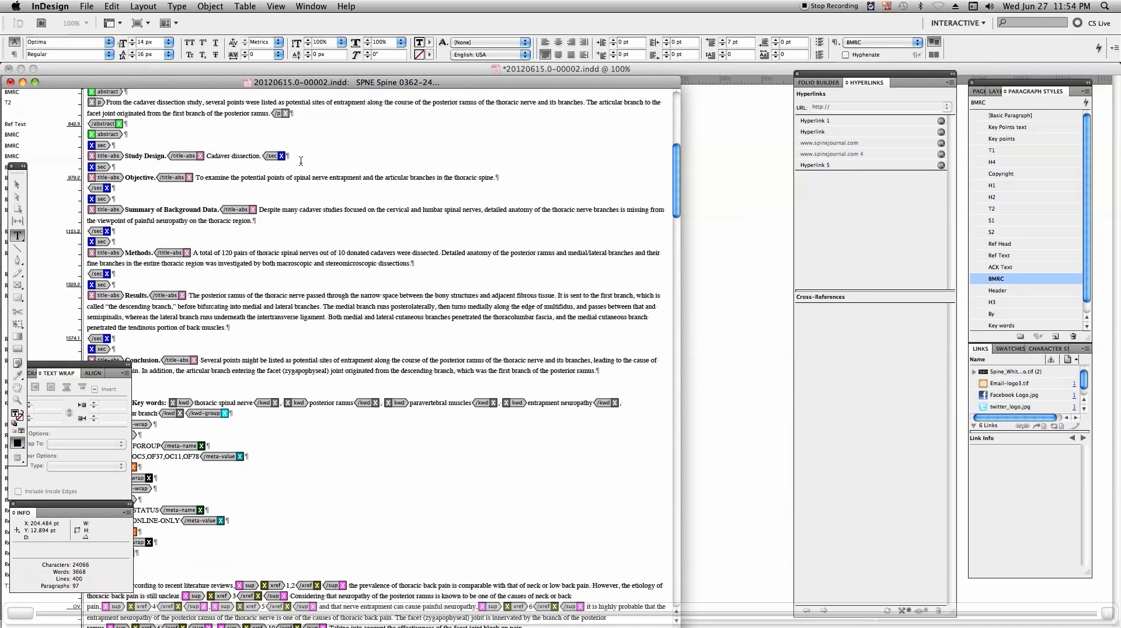
key(Delete)
click(513, 166)
key(Delete)
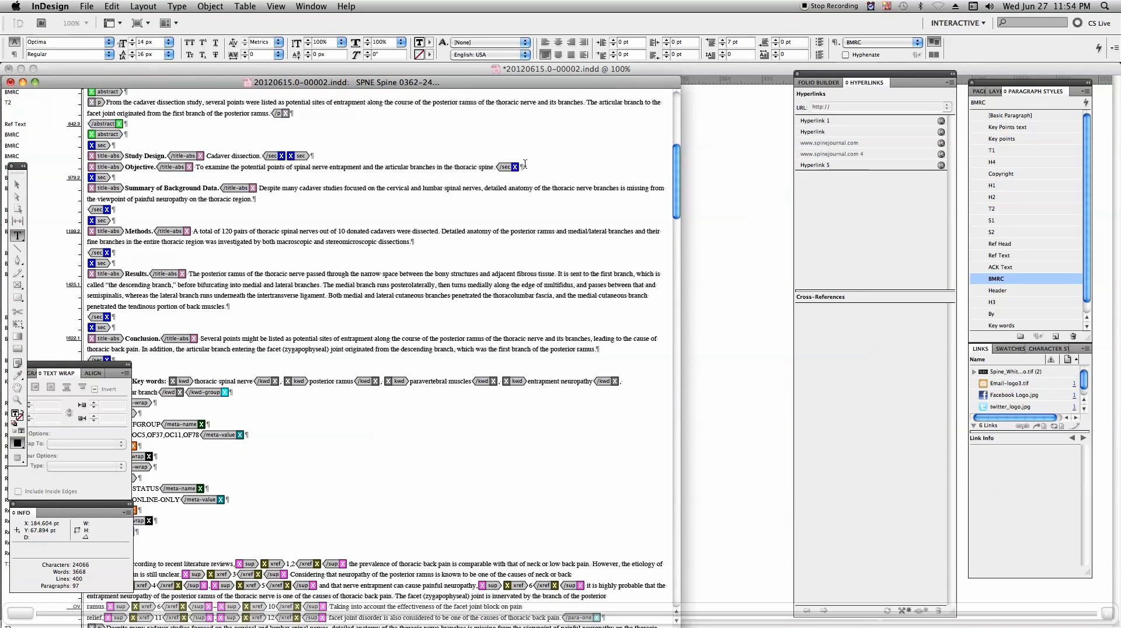
key(Delete)
click(312, 185)
key(Delete)
key(Delete)
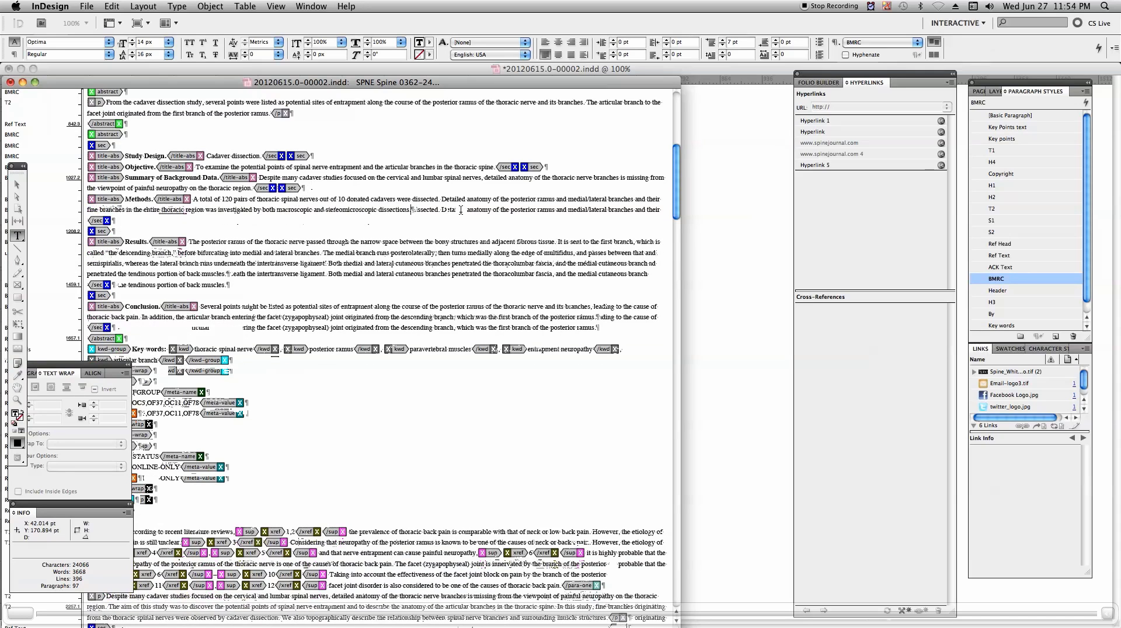
Step: Delete the empty lines after the Methods, Results and Conclusion paragraphs
click(474, 210)
key(Delete)
key(Delete)
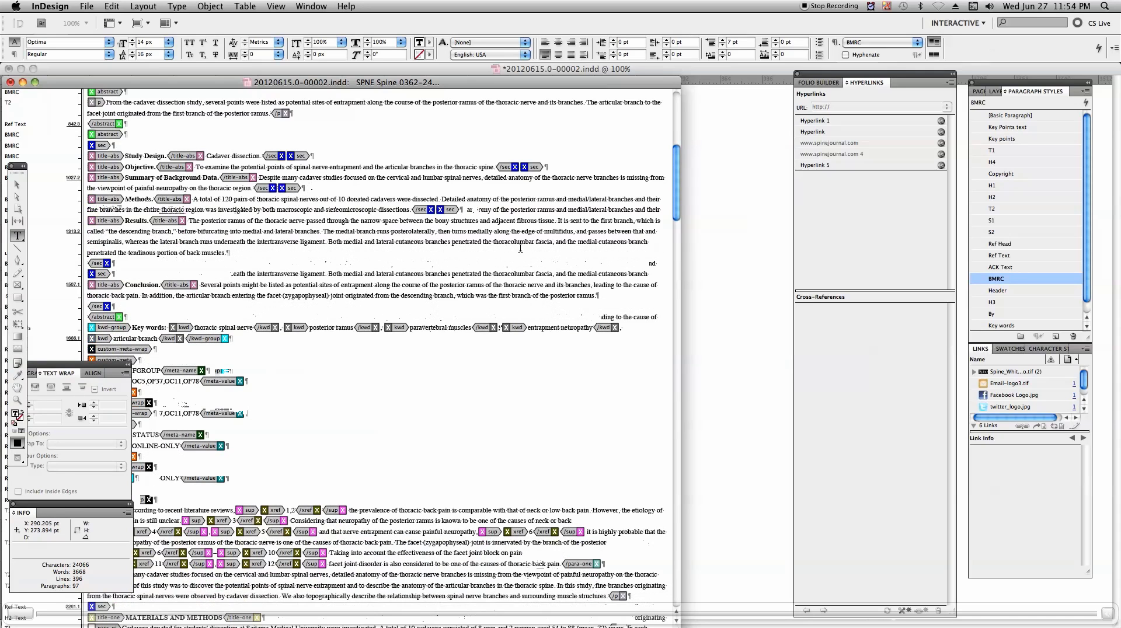
click(339, 255)
key(Delete)
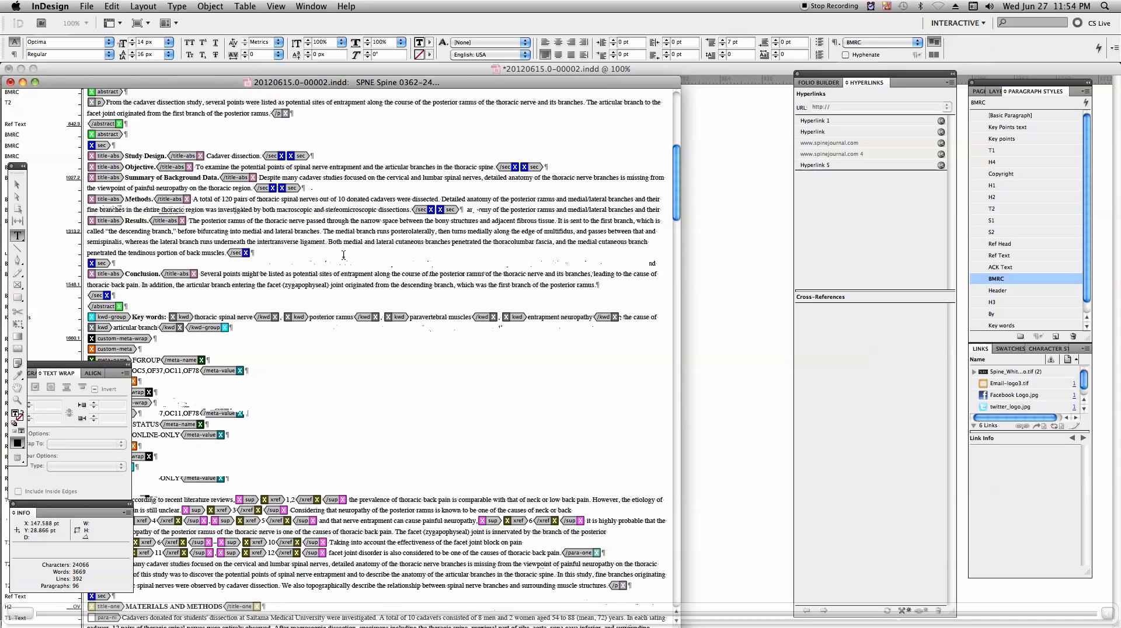
key(Delete)
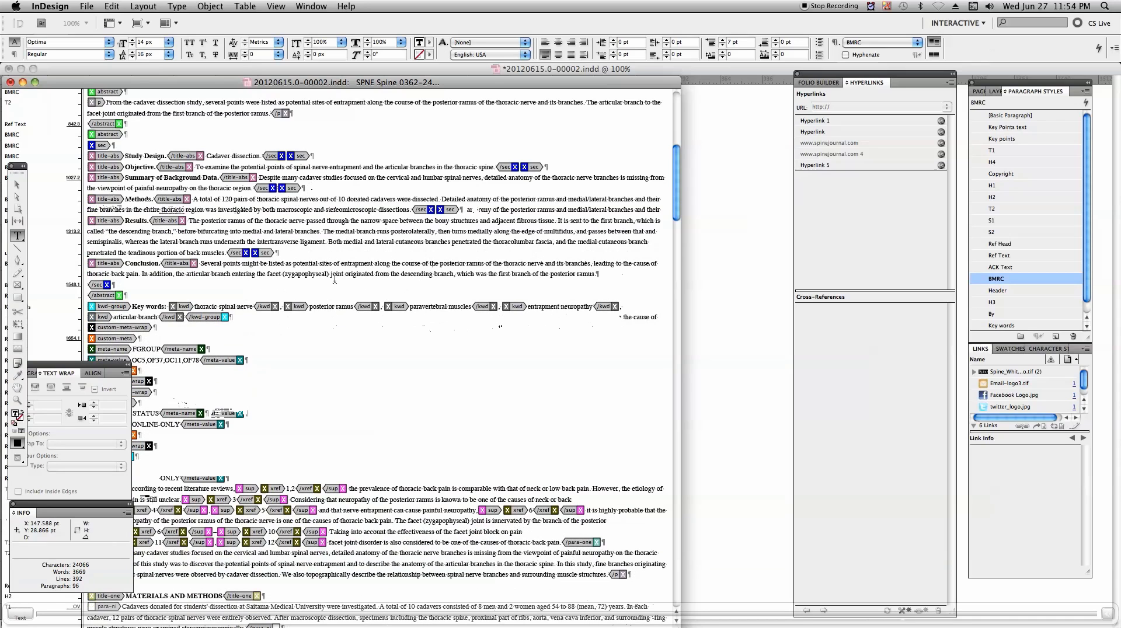
click(602, 274)
key(Delete)
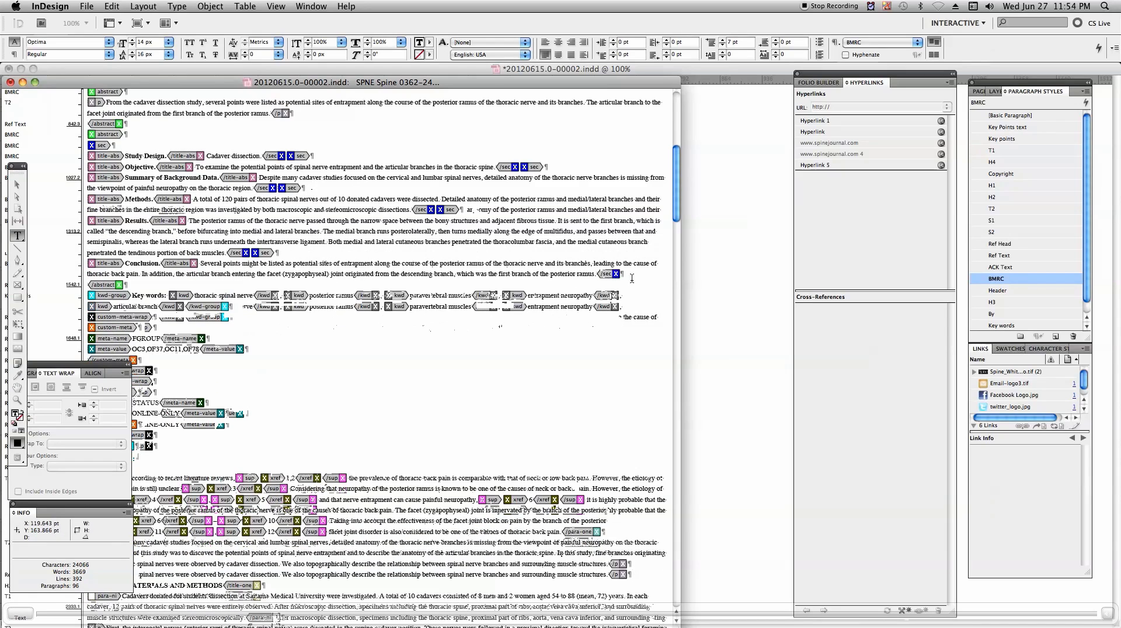
click(632, 278)
key(Delete)
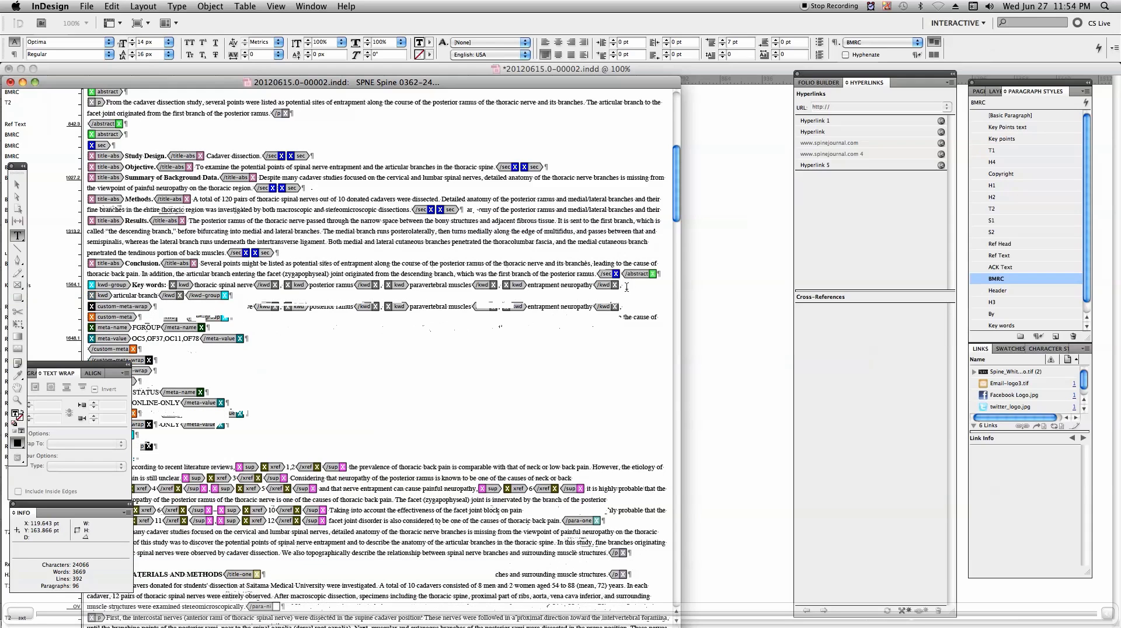
Step: Close Story Editor and save the document
click(9, 83)
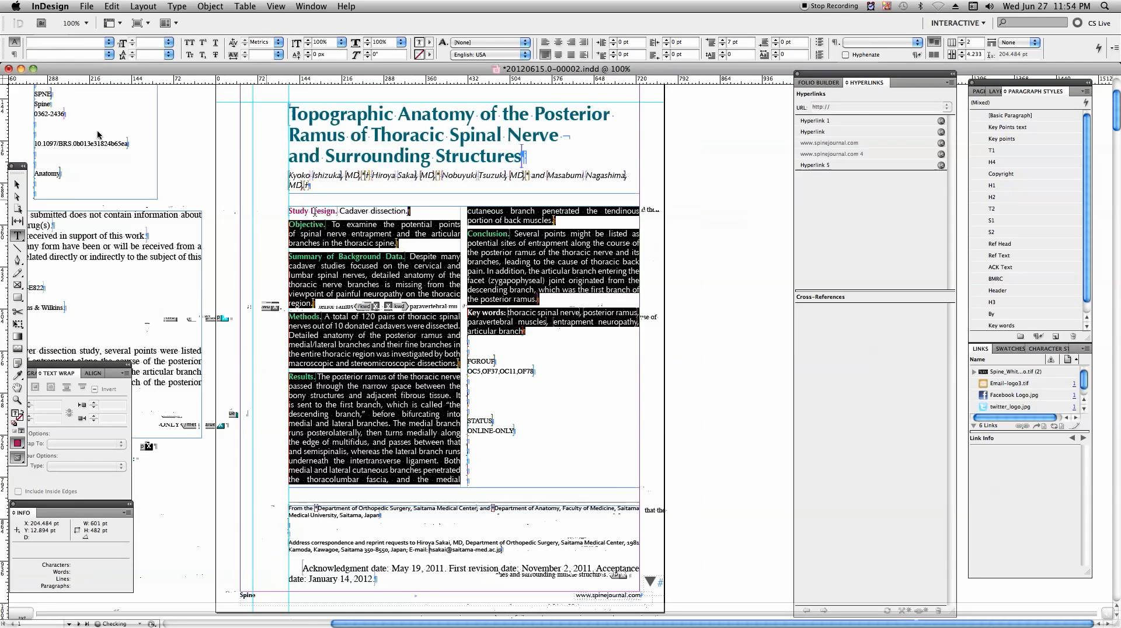
click(87, 6)
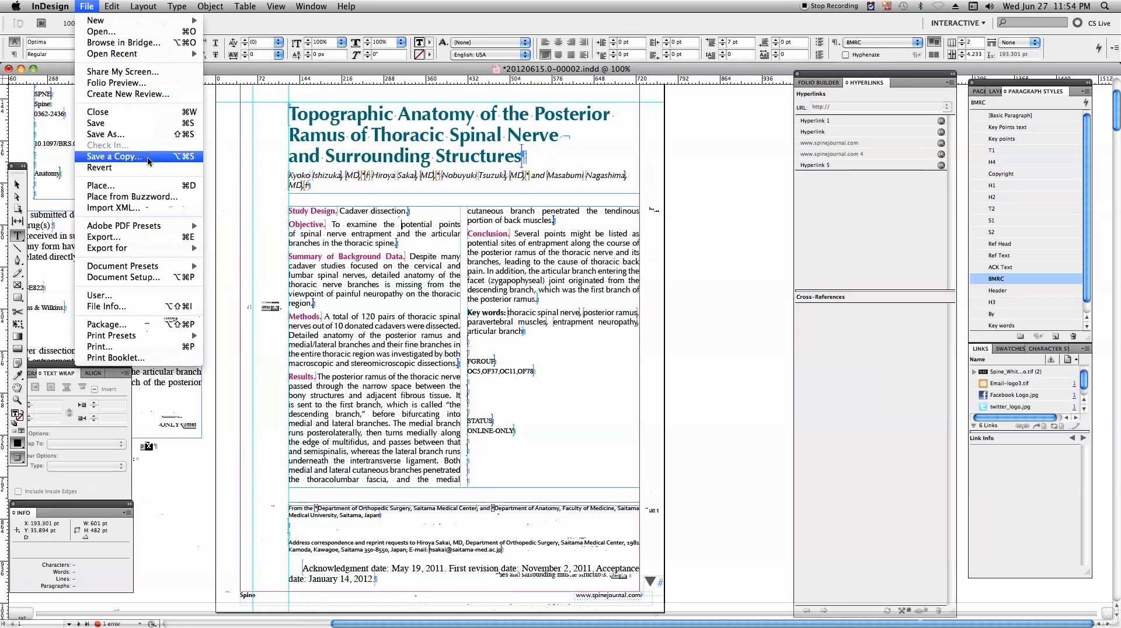
click(138, 122)
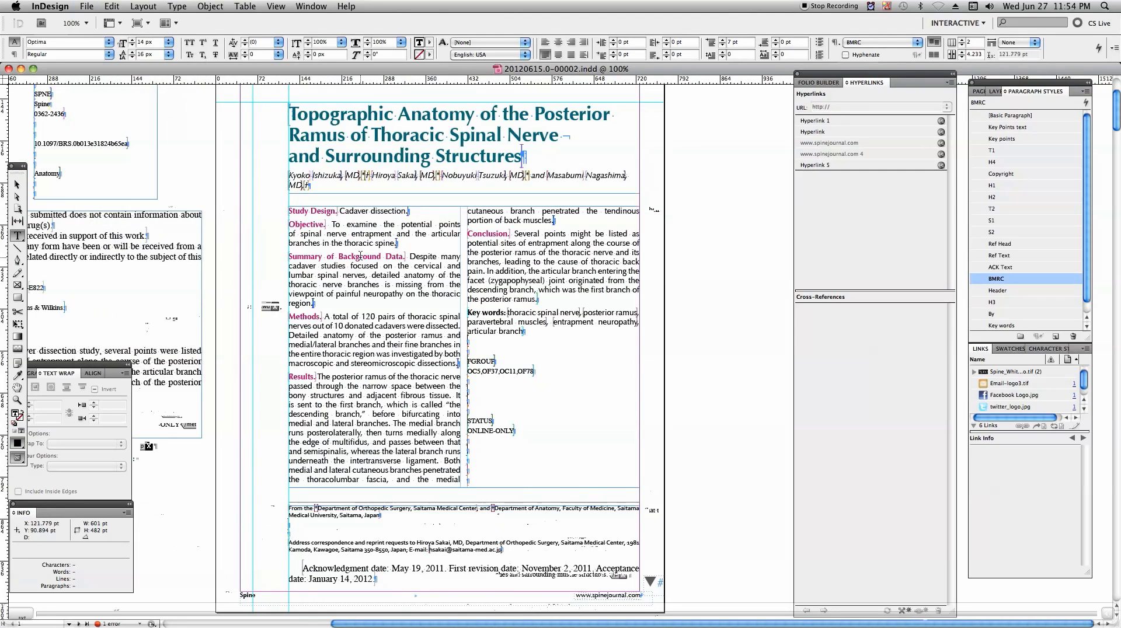
click(360, 255)
click(86, 6)
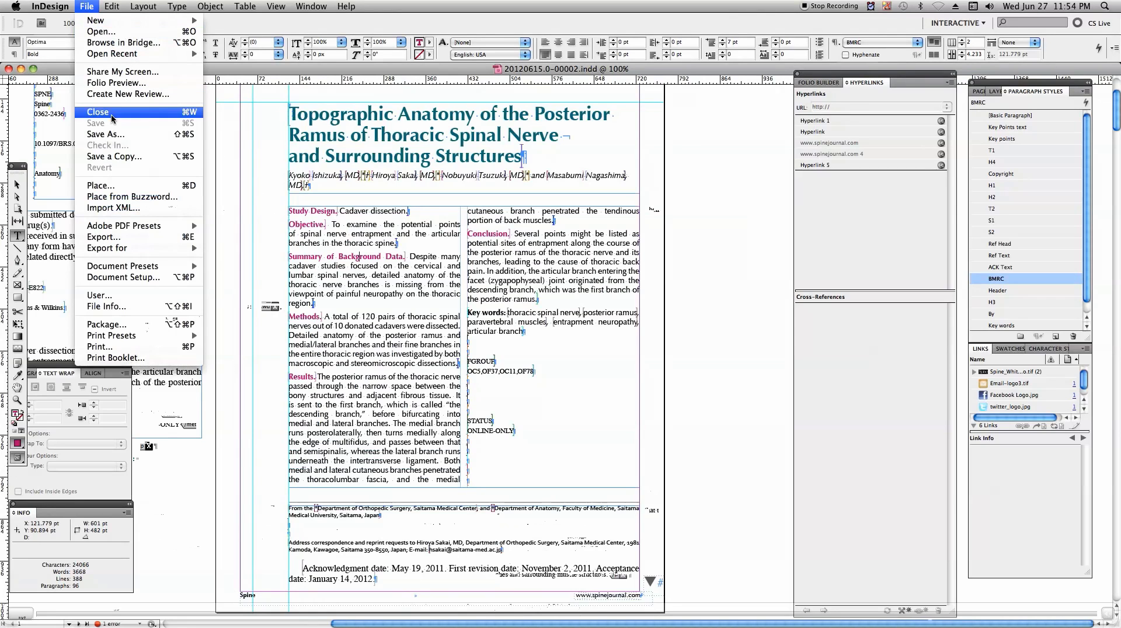
key(Escape)
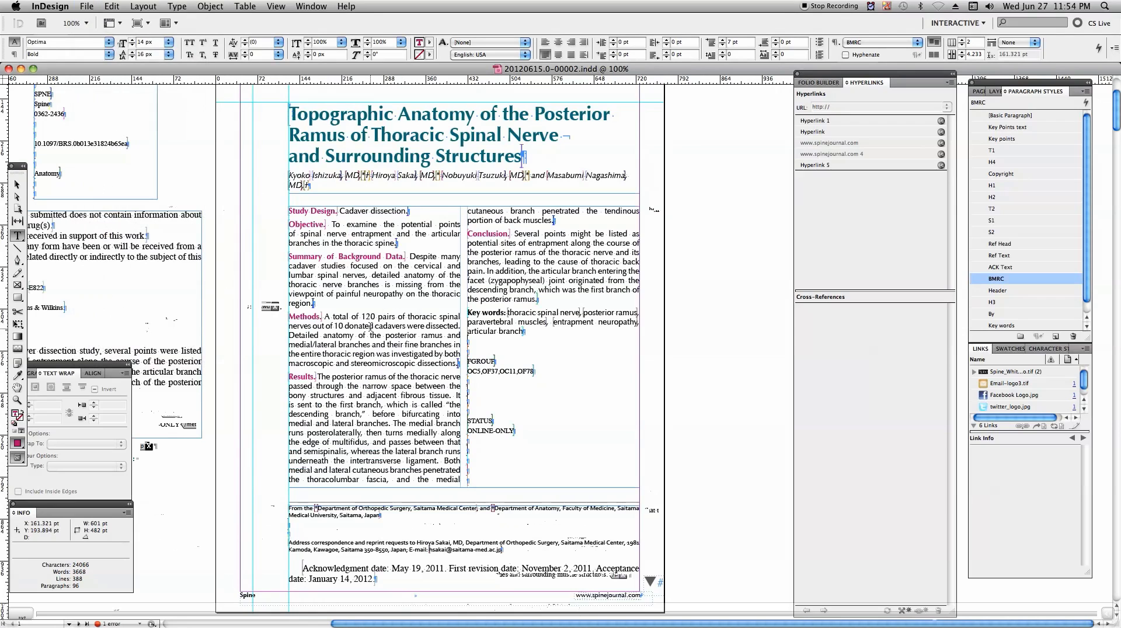
scroll(370, 325, down, 5)
Step: Apply S1 to the affiliation and S2 to the acknowledgment, no-funds and manuscript-submission notes
click(353, 422)
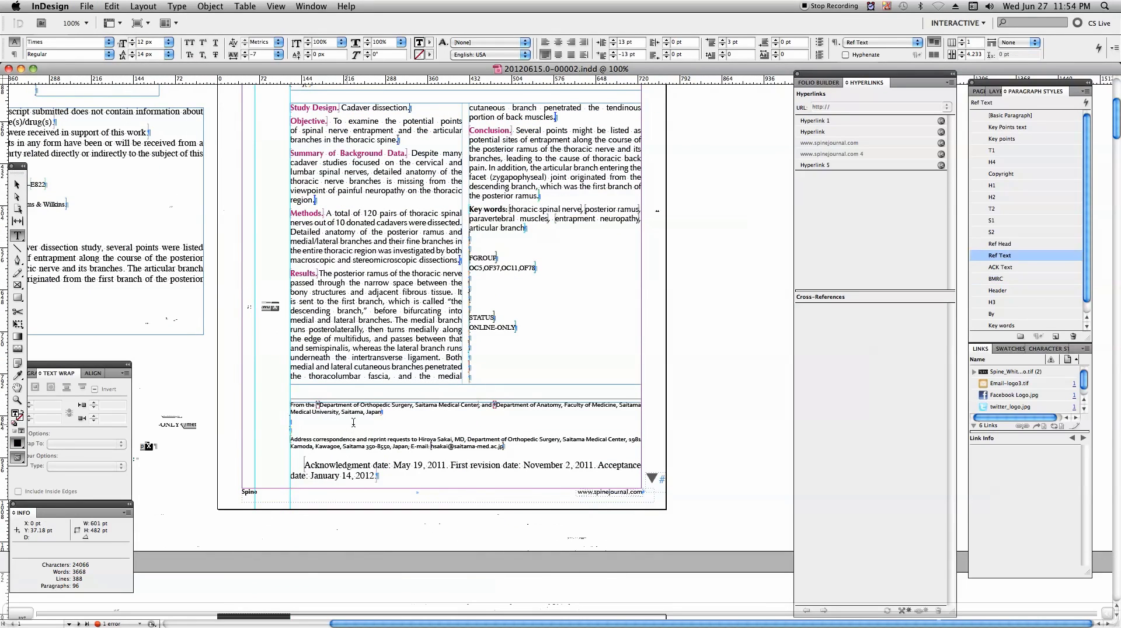
click(405, 412)
click(380, 477)
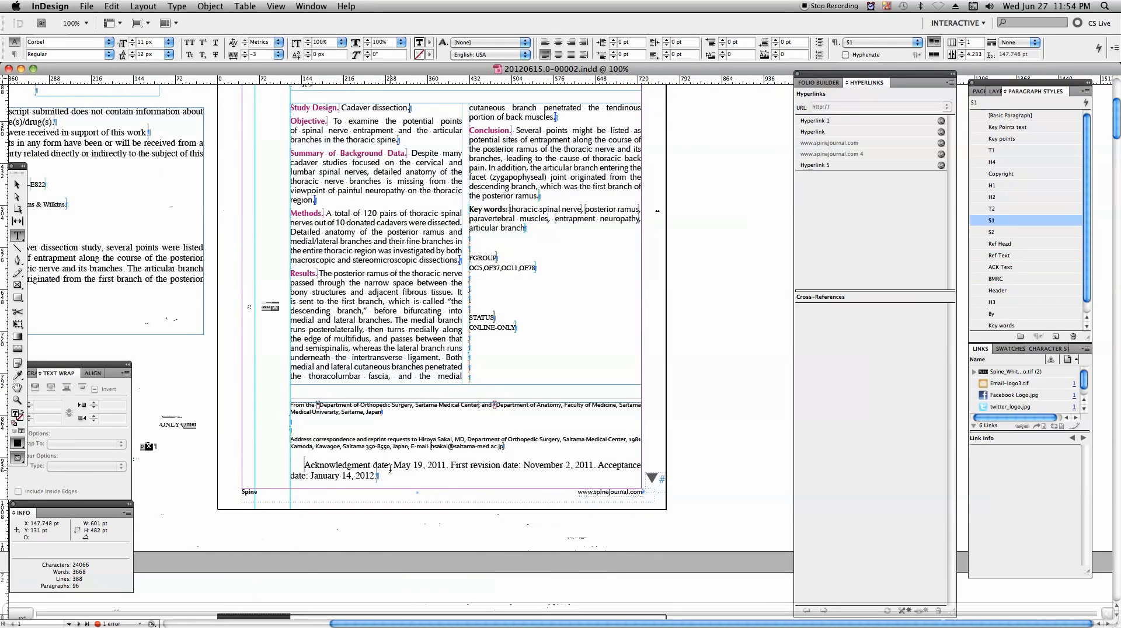
click(1008, 233)
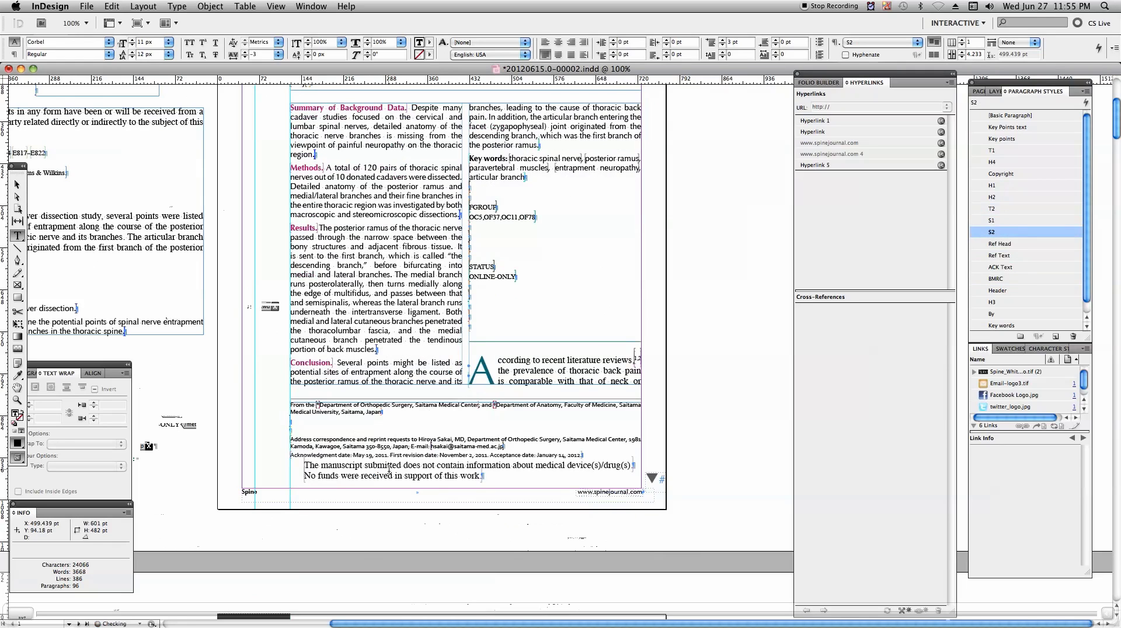
click(389, 470)
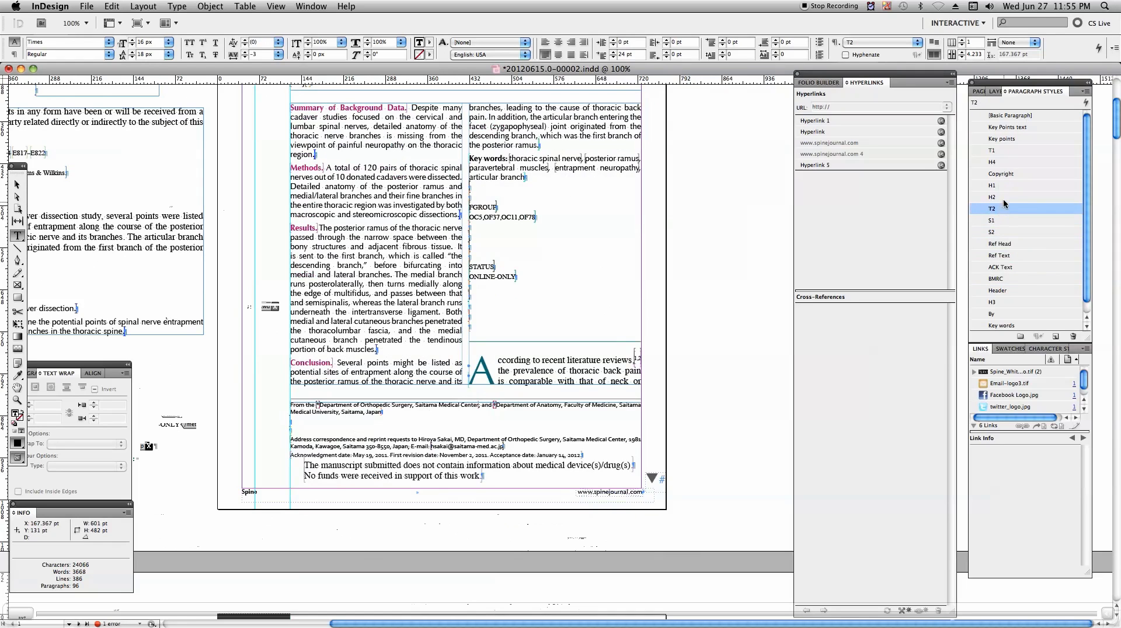
click(996, 232)
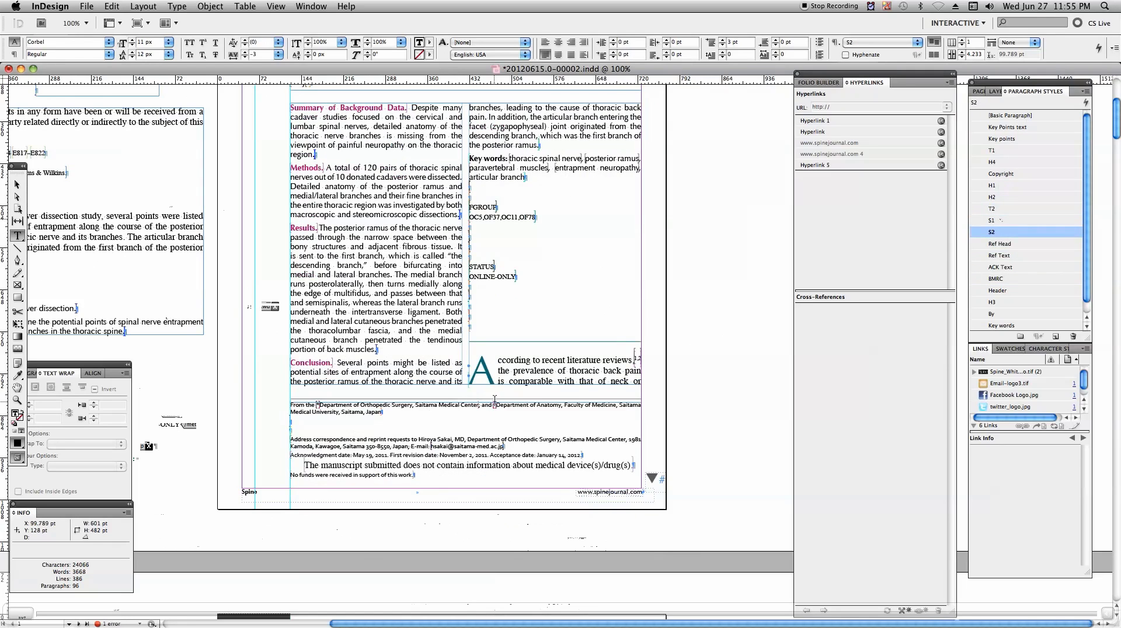
click(349, 469)
click(1002, 234)
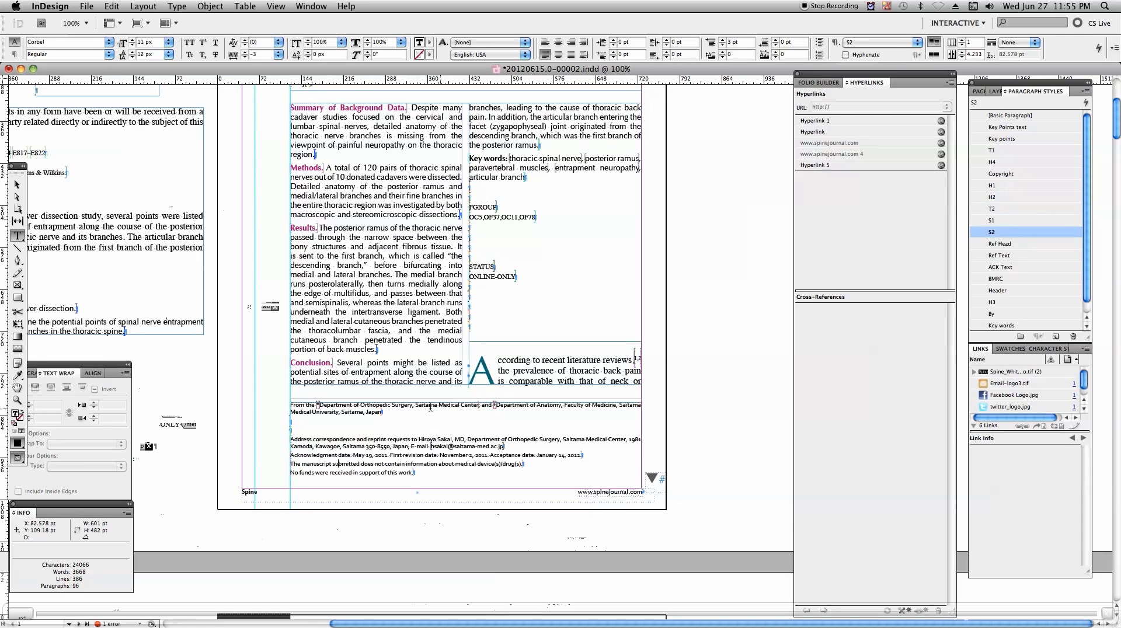
Step: Select the end of the affiliation line in the footnote frame
drag(362, 409, 394, 465)
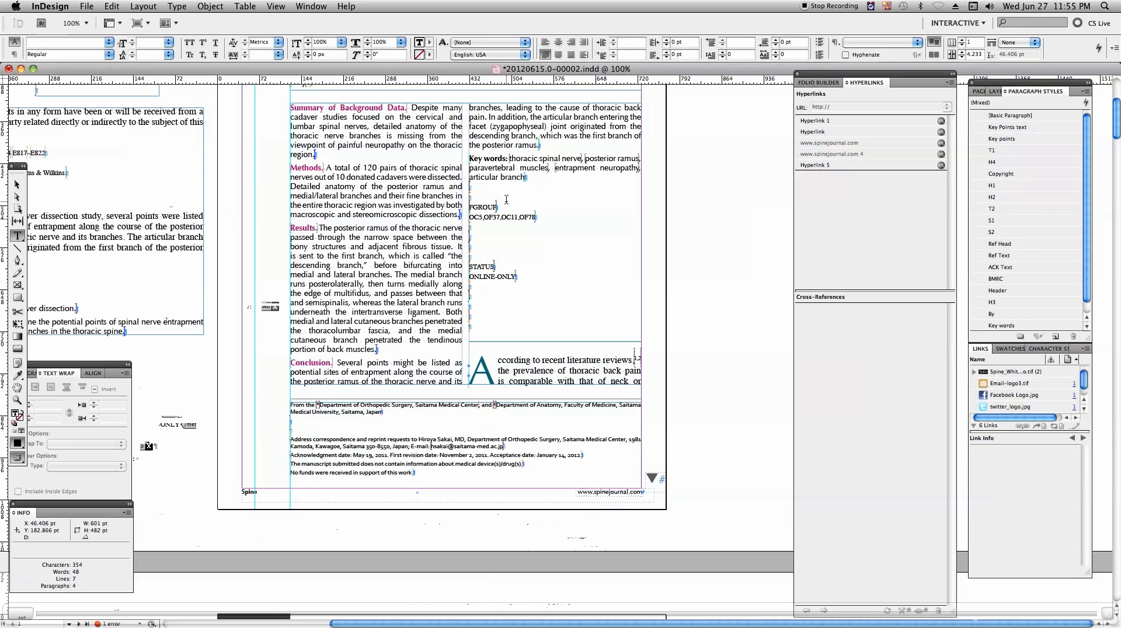
click(446, 224)
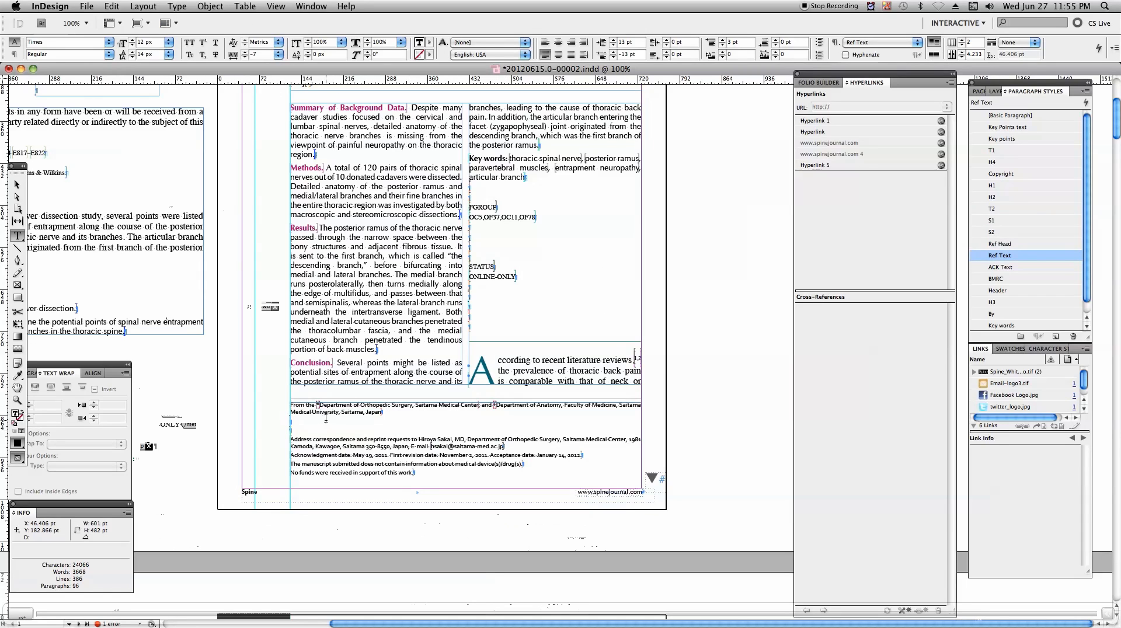
drag(325, 418, 398, 486)
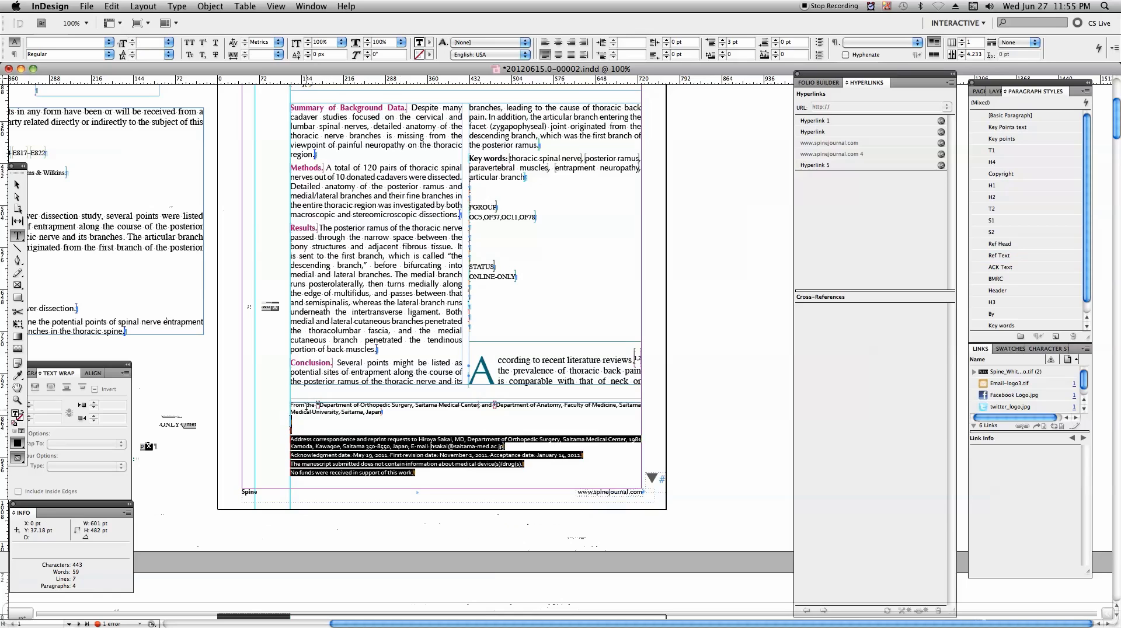
drag(297, 409, 301, 430)
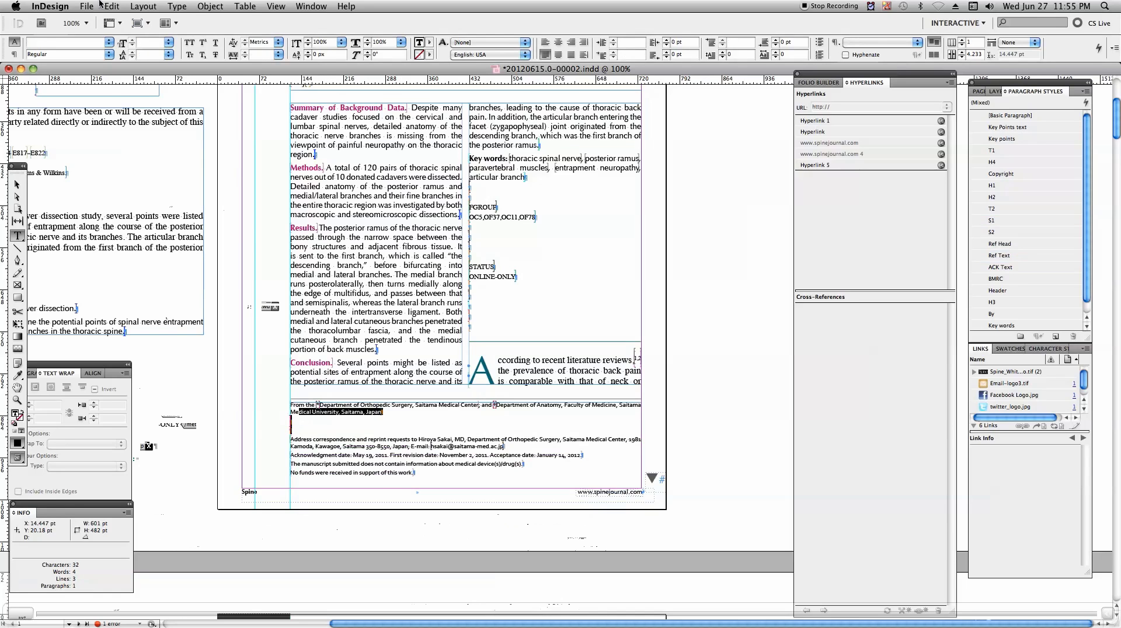
click(112, 6)
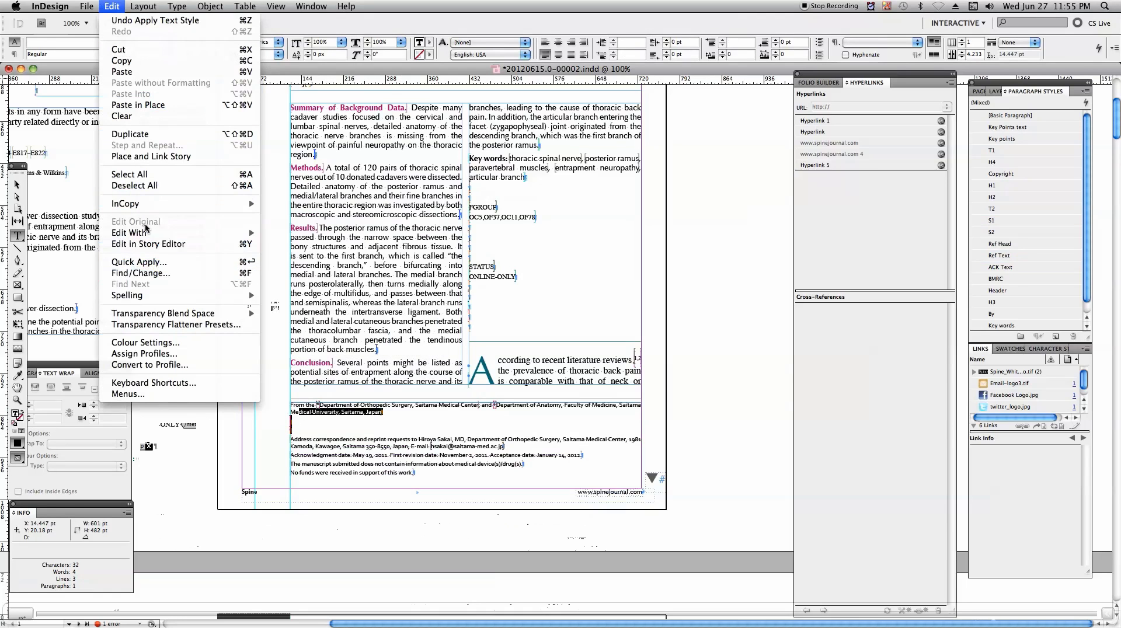
Step: In Story Editor, delete the empty paragraph breaks after Japan
key(Escape)
key(super+y)
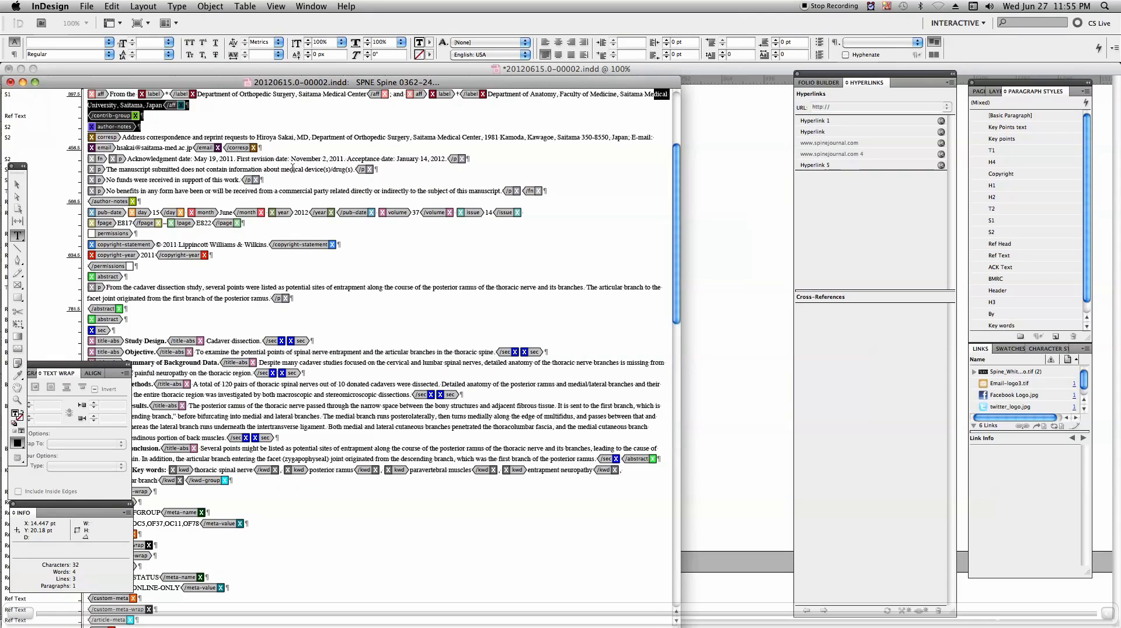
click(229, 107)
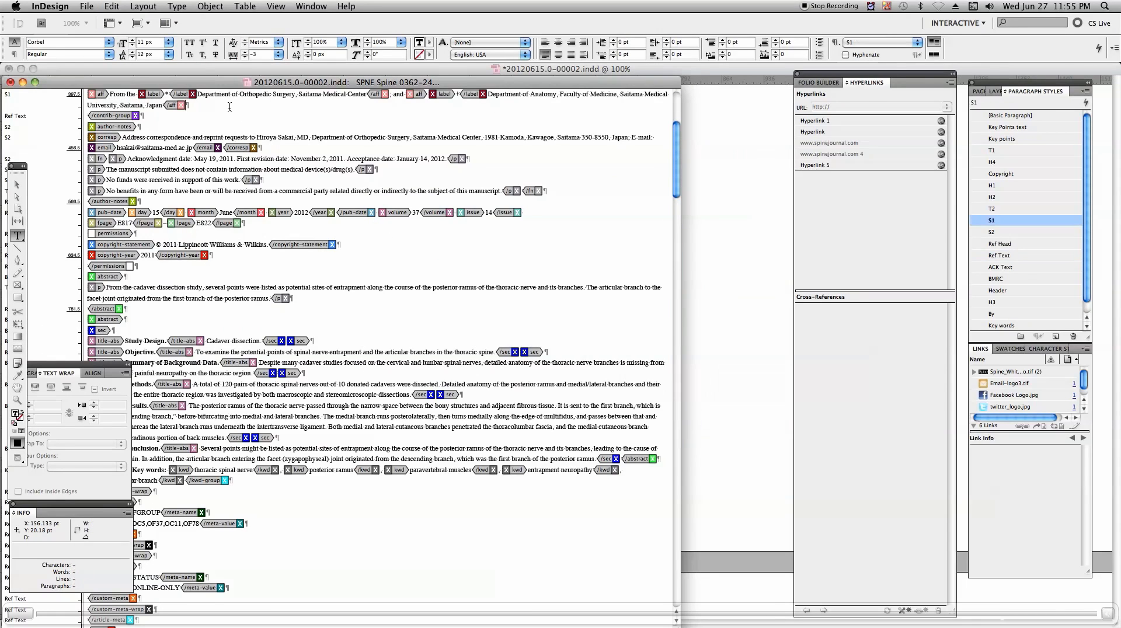
key(Delete)
key(Delete)
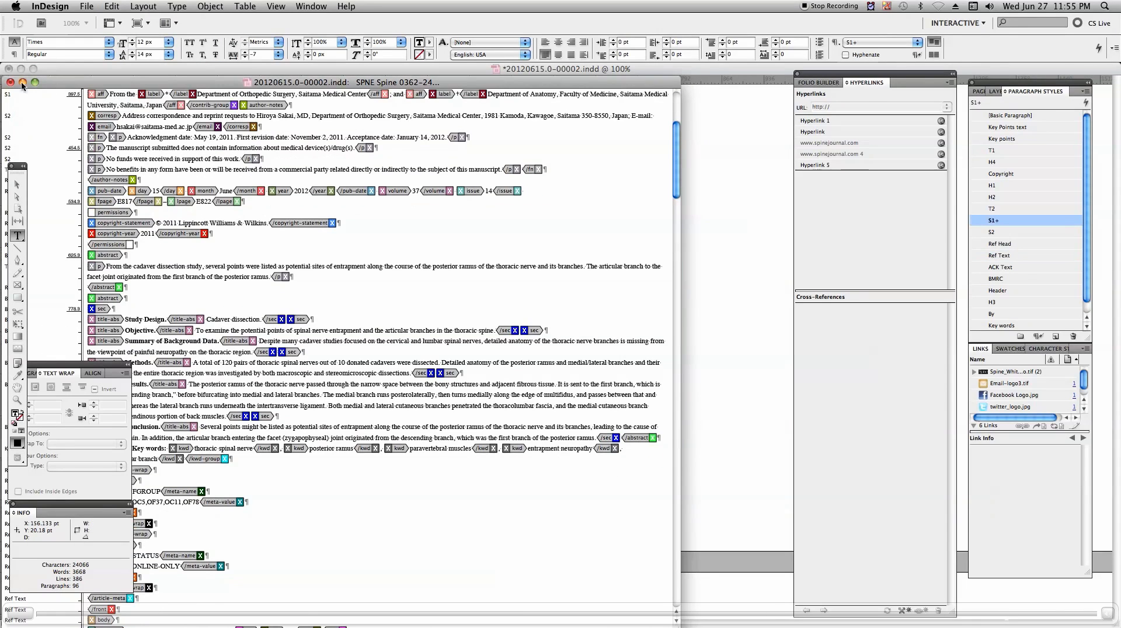
key(super+y)
Step: Apply S2 to the No benefits paragraph, zoom out to 50% and deselect
click(374, 471)
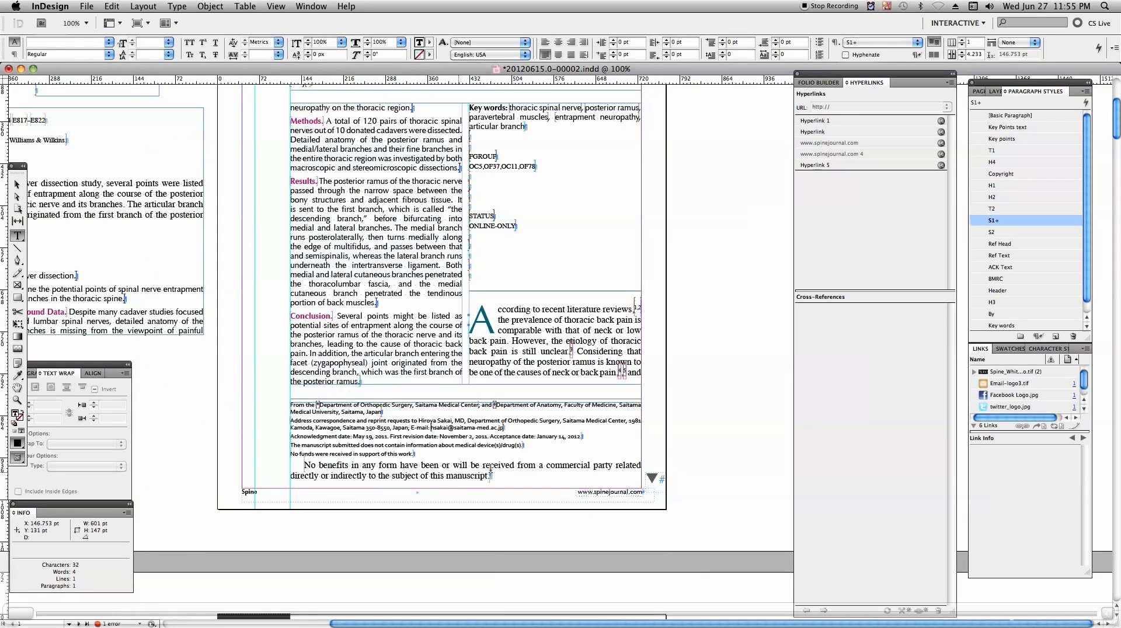
click(1025, 233)
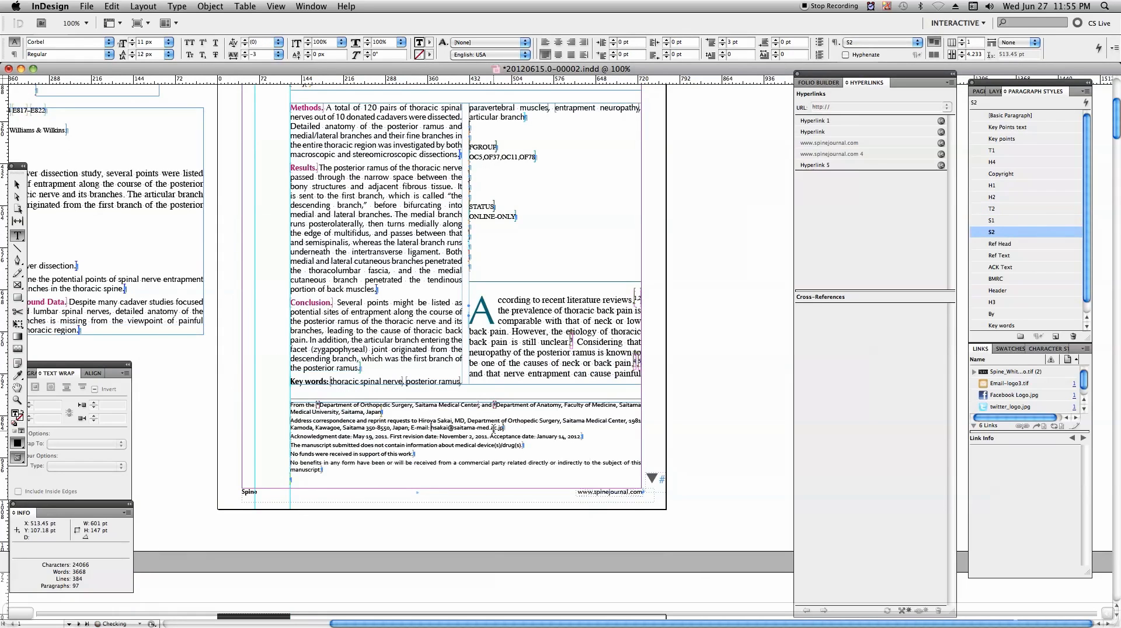
scroll(467, 366, up, 3)
scroll(466, 366, left, 3)
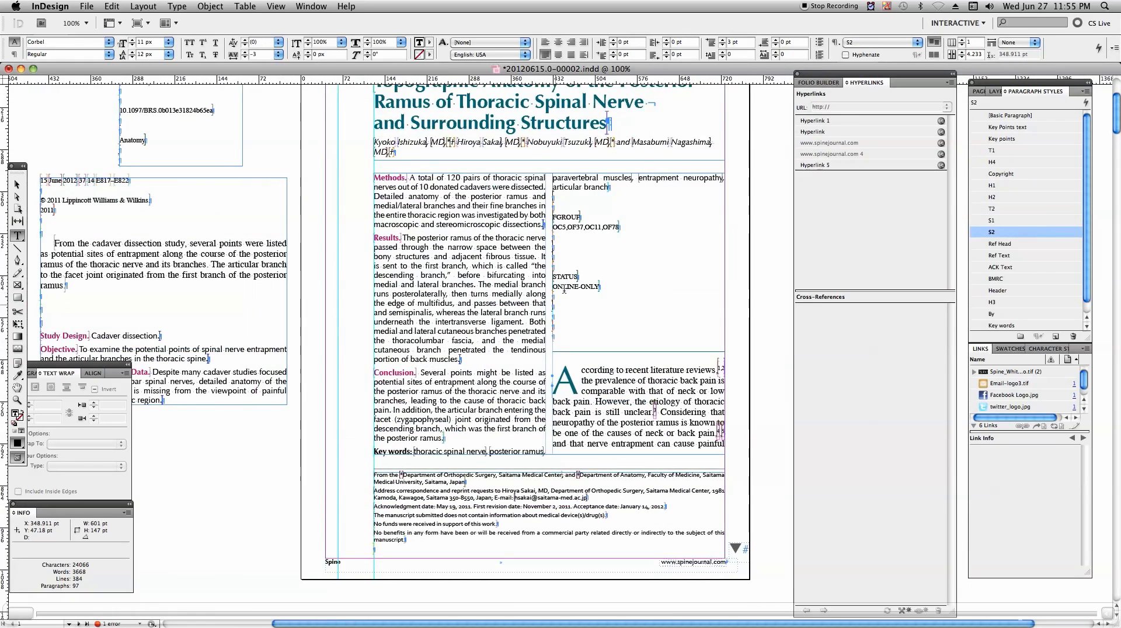
click(469, 211)
scroll(640, 319, up, 6)
scroll(640, 319, left, 3)
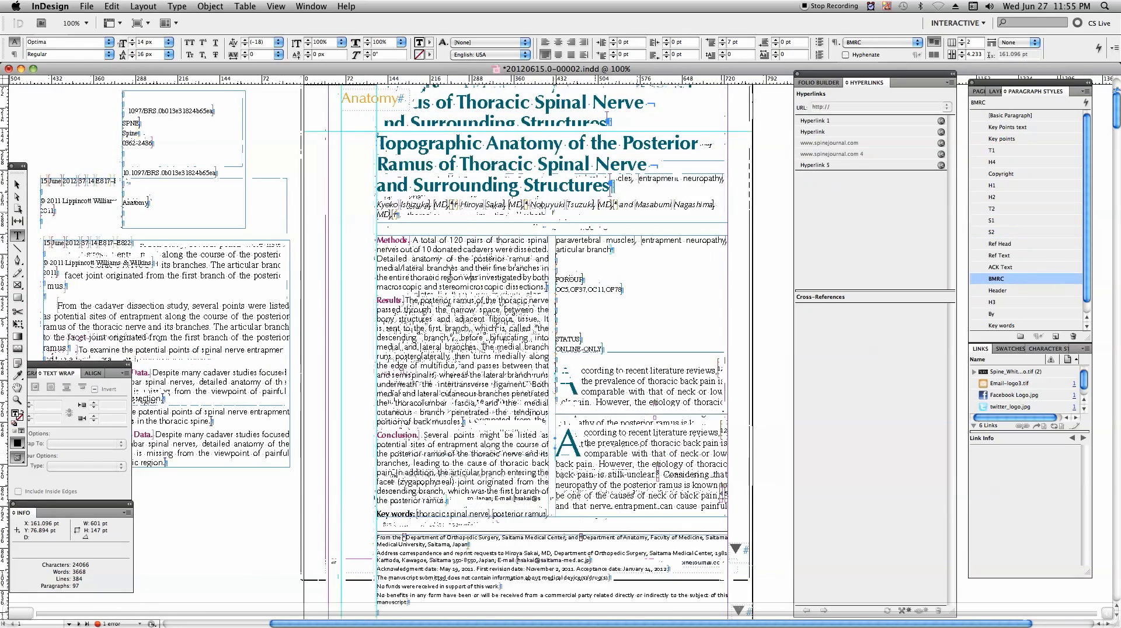
key(super+minus)
key(super+minus)
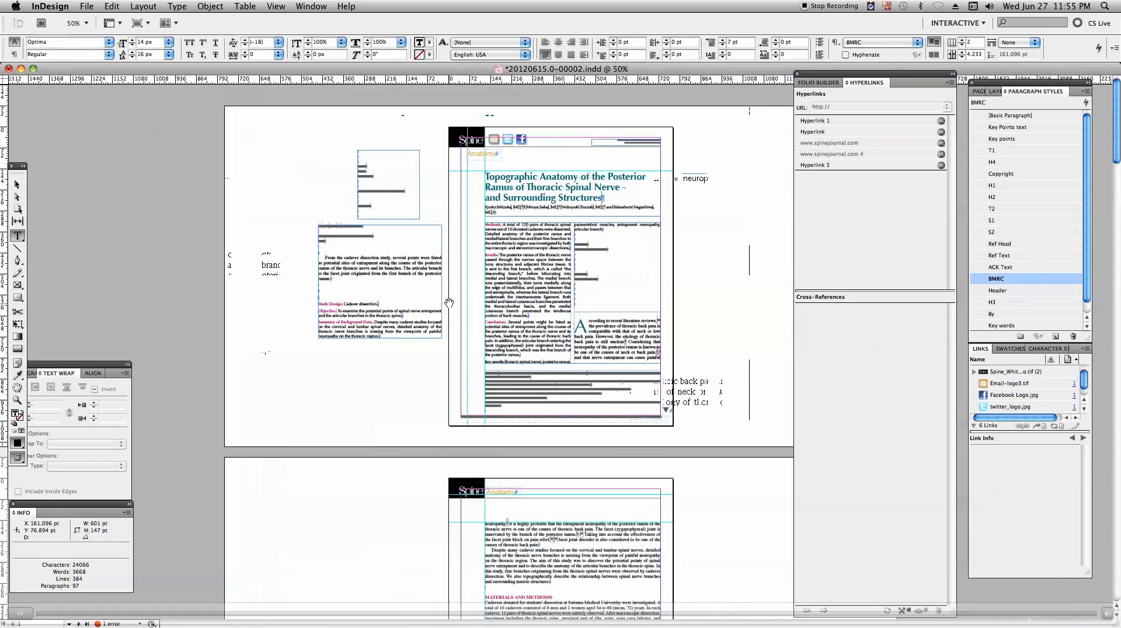
click(326, 187)
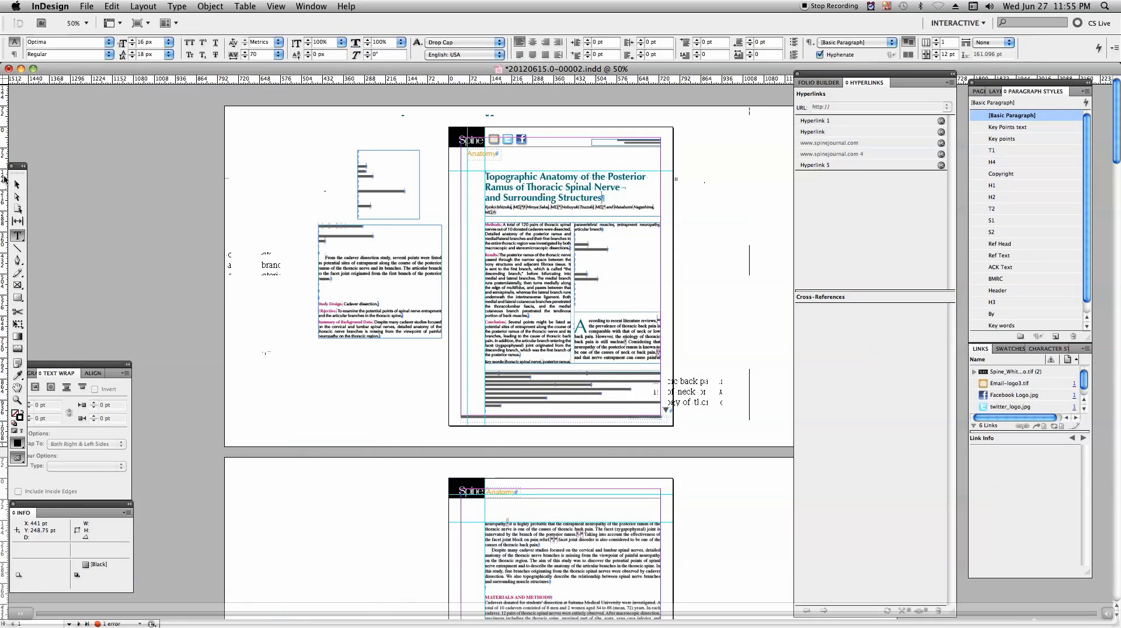
click(17, 184)
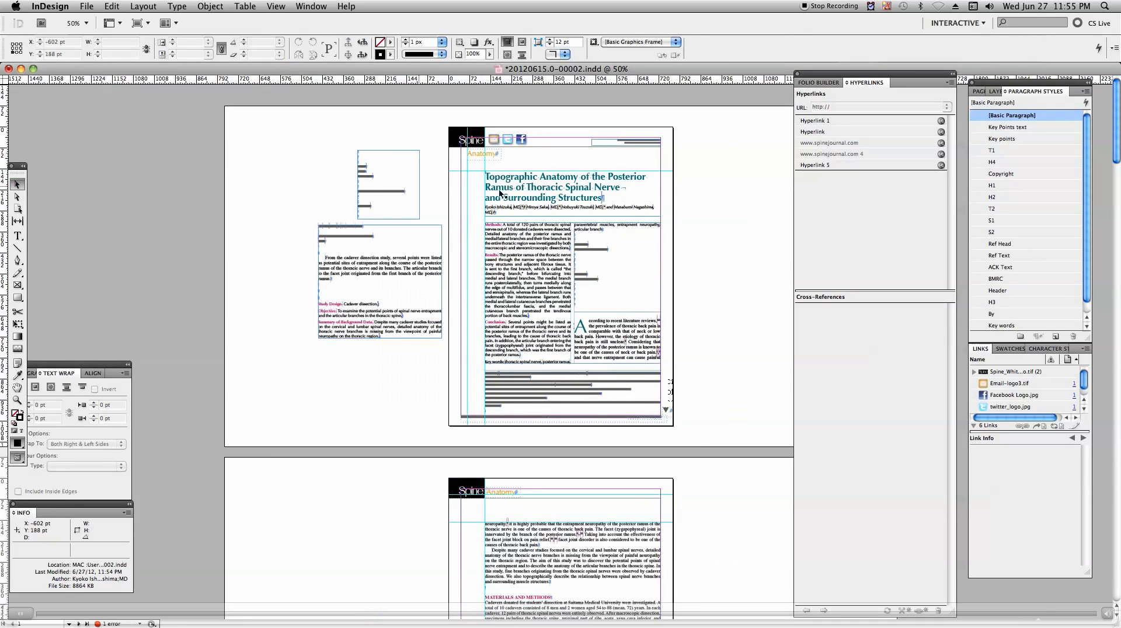
Step: Save the document and nudge the pasteboard text frame slightly left
key(super+s)
click(88, 6)
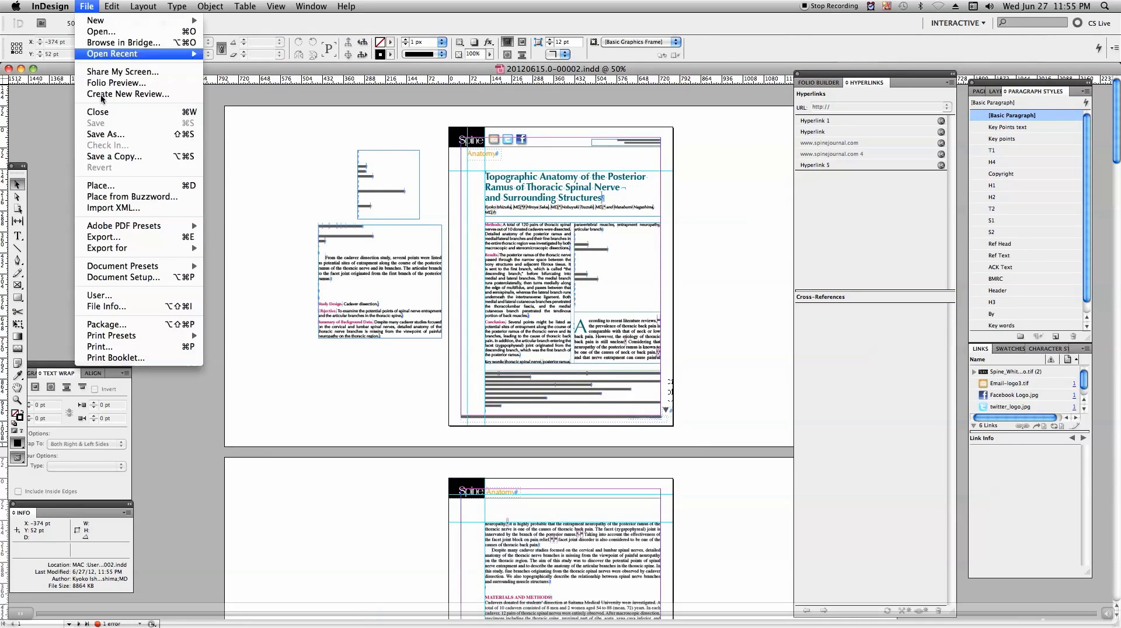
click(278, 158)
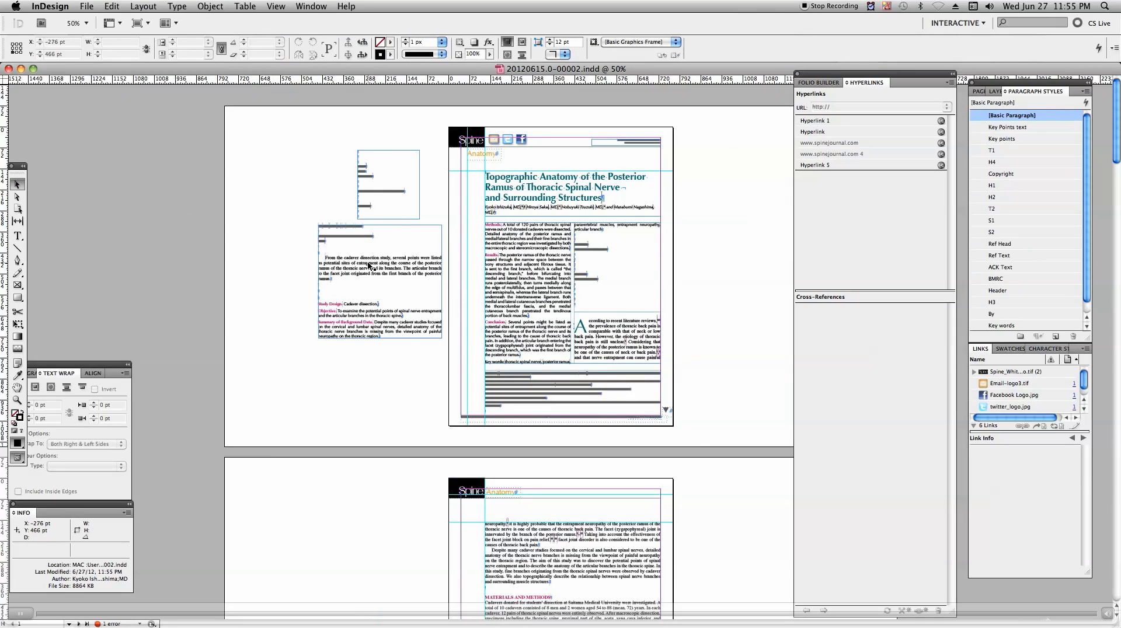
drag(374, 263, 366, 264)
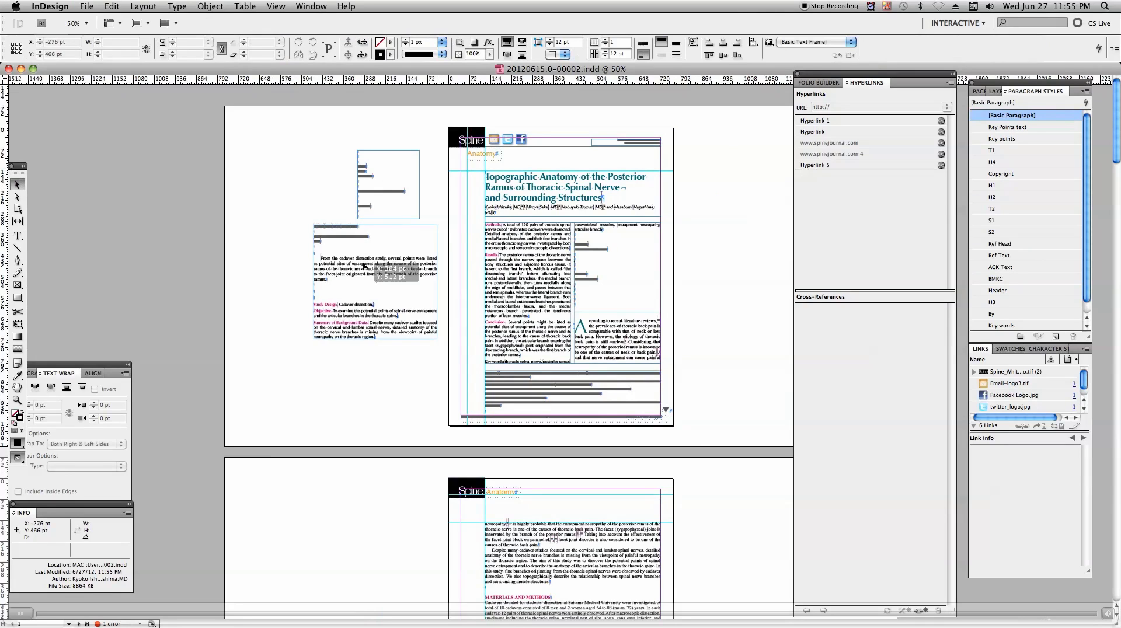
click(293, 144)
Step: Switch to Preview mode, save via File > Save, and cancel Text Import Options
key(w)
click(87, 7)
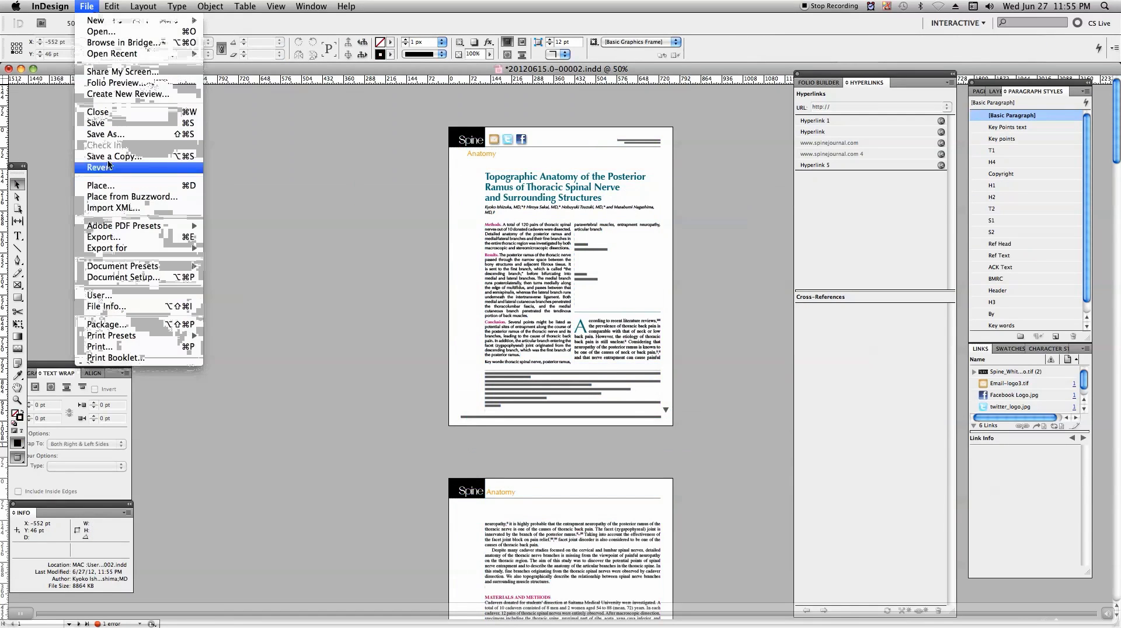
click(107, 124)
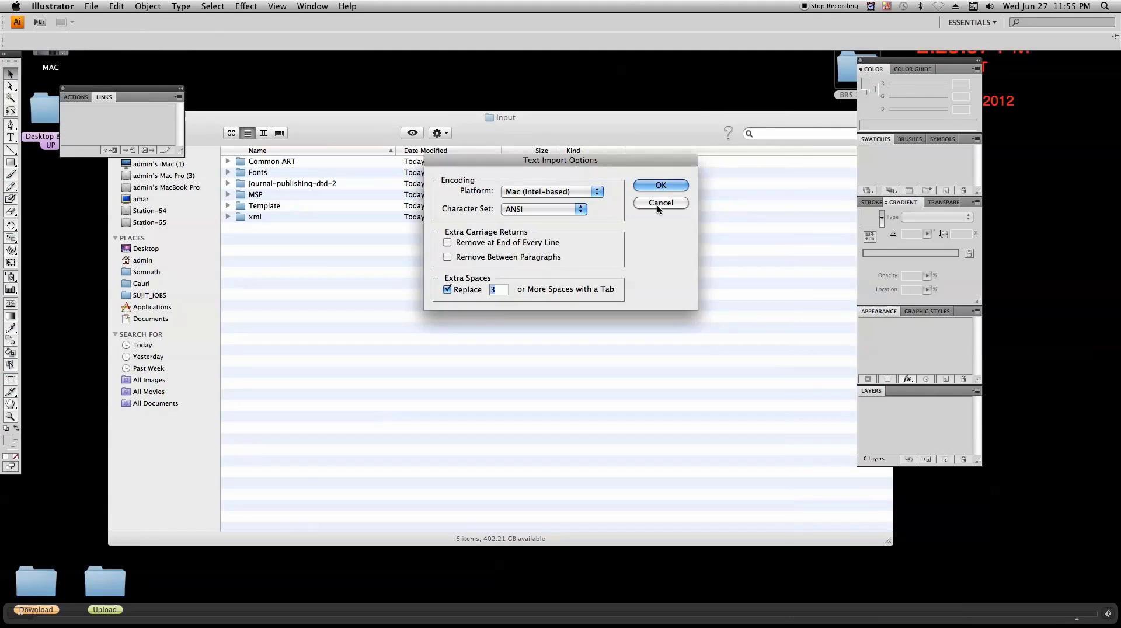
click(659, 203)
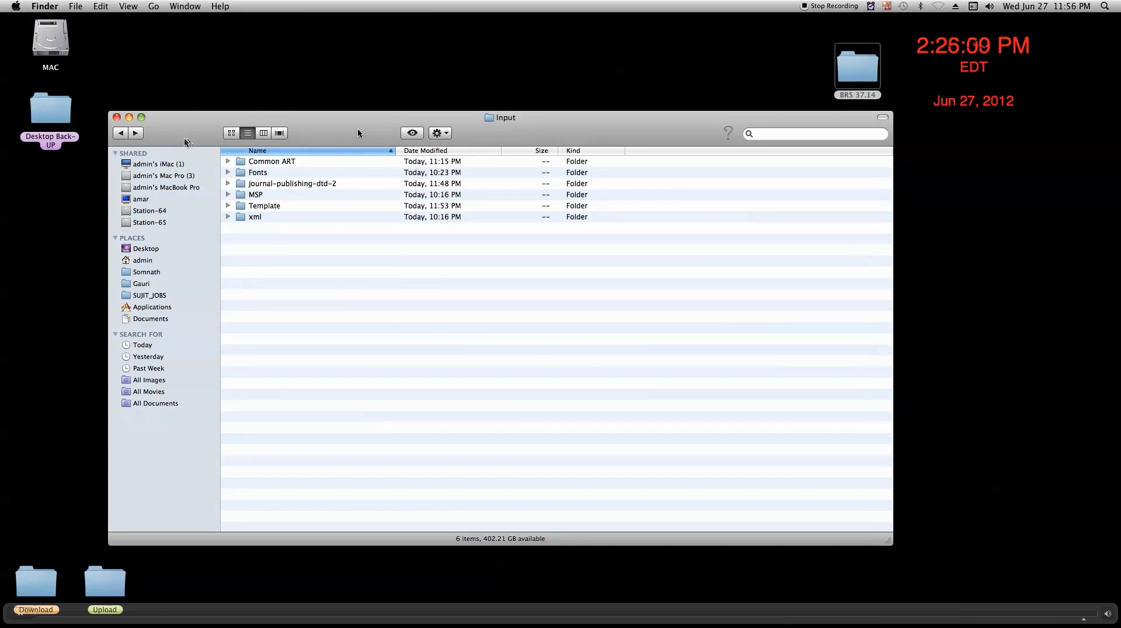
Step: Navigate from BRS 37.14 into Output/20120615.0-00002 and select its Links folder
click(120, 132)
click(312, 174)
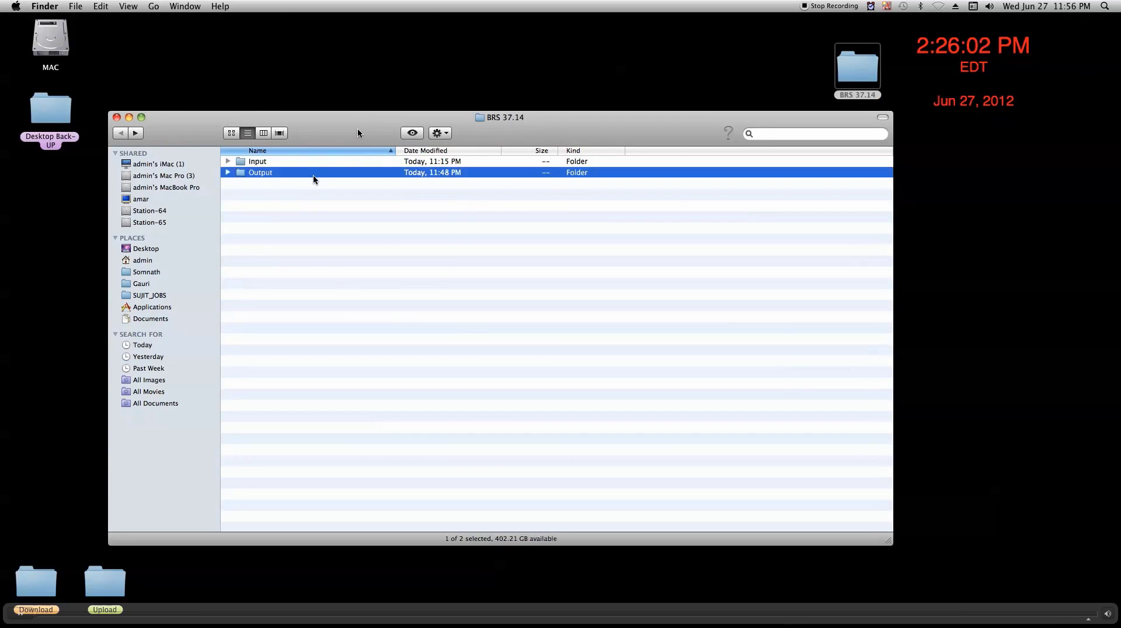
double_click(313, 174)
double_click(327, 159)
click(270, 177)
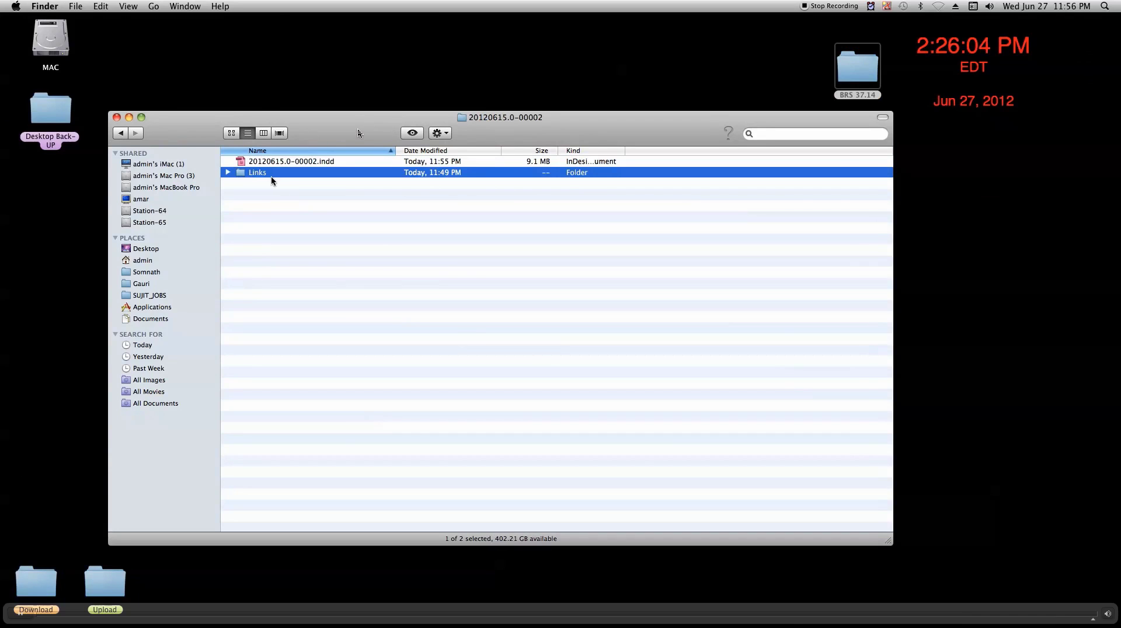